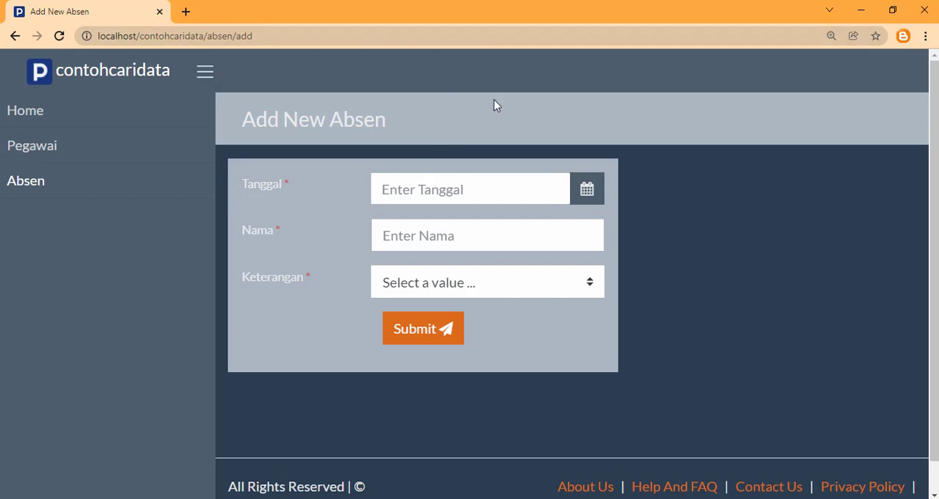
Set Tanggal to January 31, 2022 in the new Absen record and check the name suggestions offered for Nama
{"action": "left_click", "coordinate": [412, 197]}
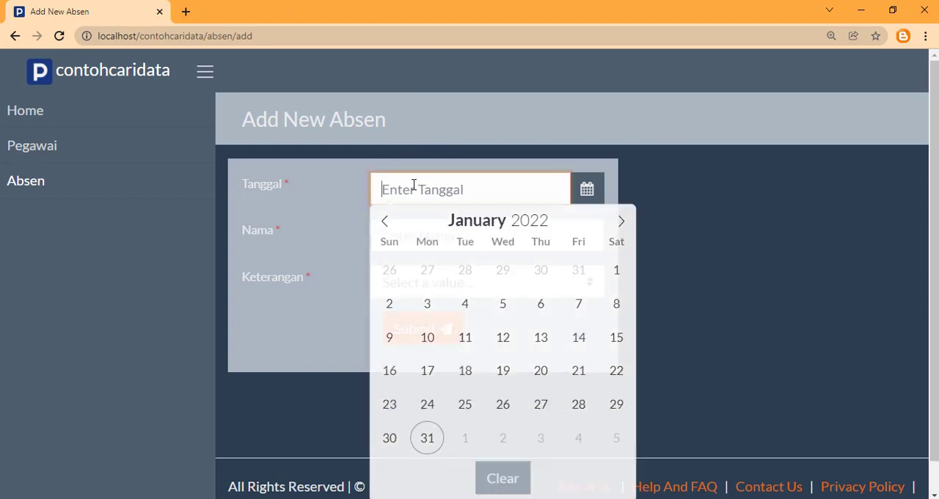
{"action": "left_click", "coordinate": [428, 440]}
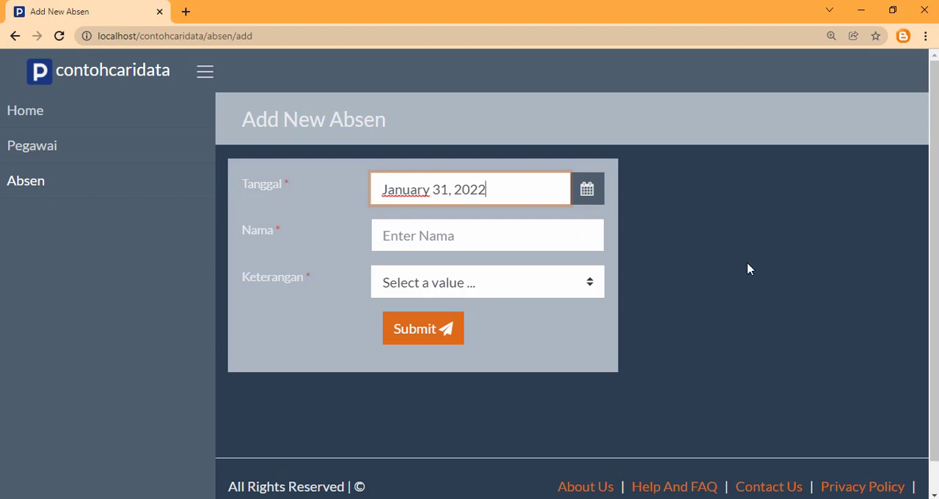
{"action": "left_click", "coordinate": [588, 247]}
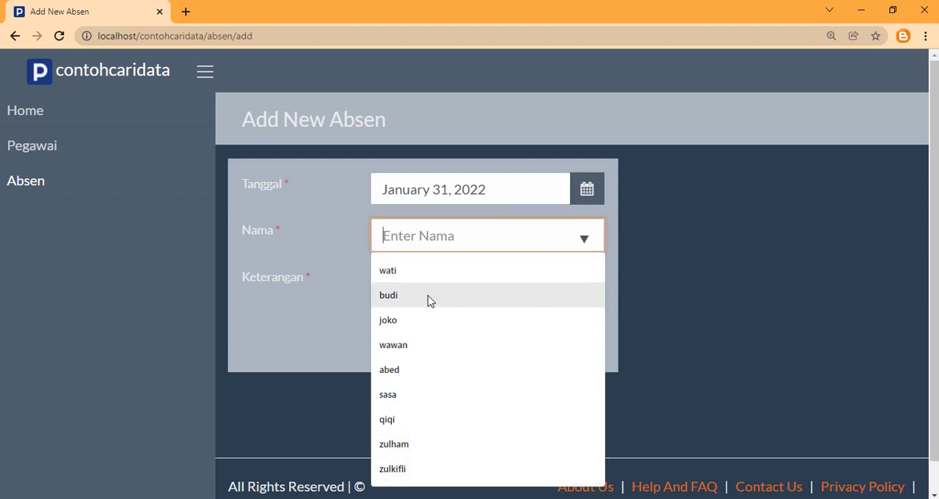
{"action": "left_click", "coordinate": [754, 244]}
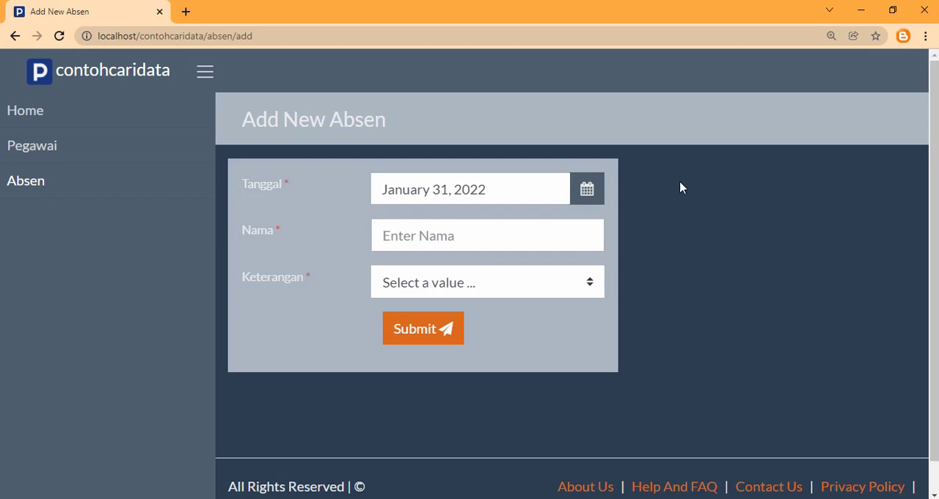
Complete the Absen record with the first employee name suggested for "z" and Keterangan Hadir, and submit it
{"action": "left_click", "coordinate": [444, 235]}
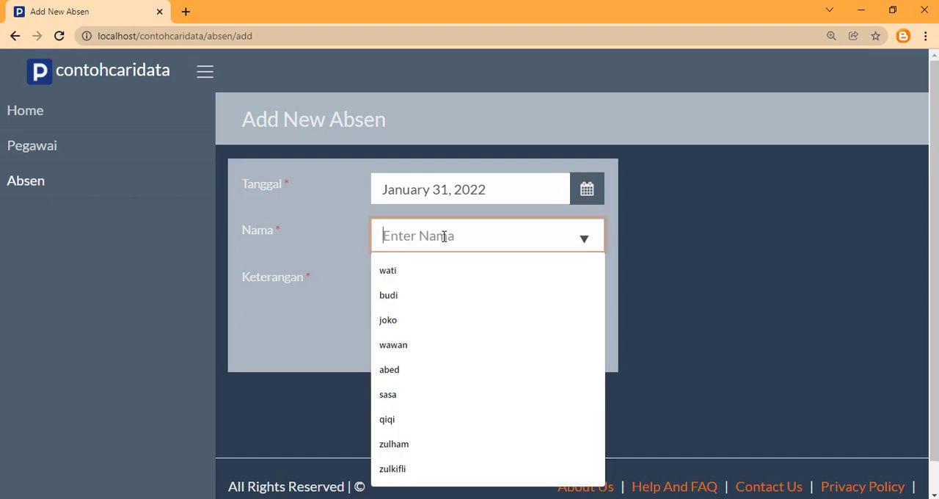
{"action": "type", "text": "z"}
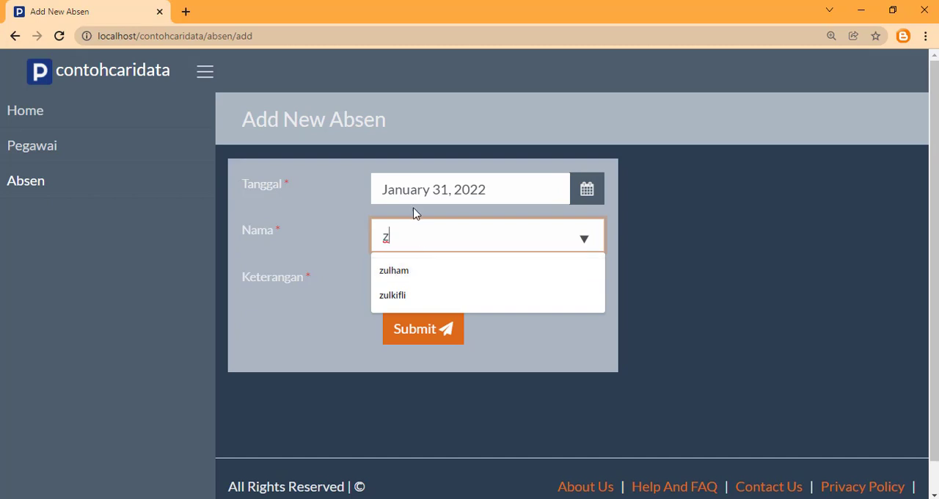
{"action": "left_click", "coordinate": [396, 273]}
{"action": "left_click", "coordinate": [411, 281]}
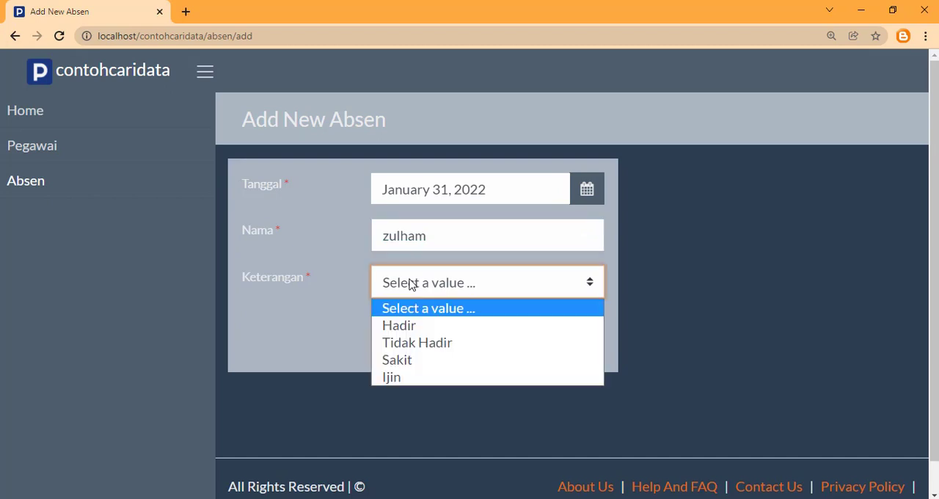
{"action": "left_click", "coordinate": [399, 325]}
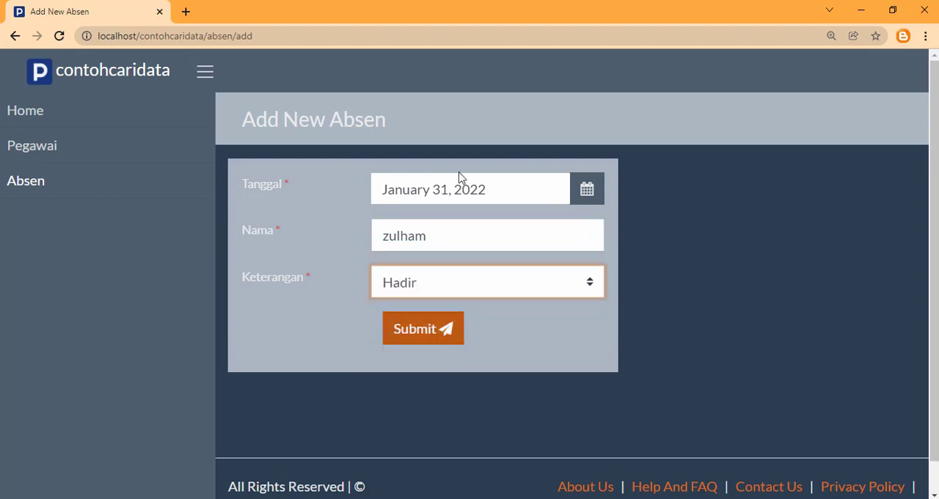
{"action": "left_click", "coordinate": [413, 336]}
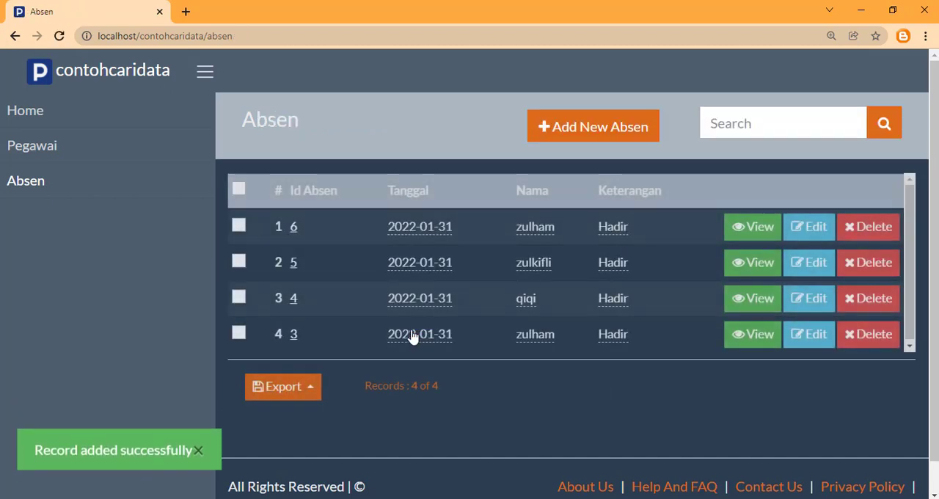
Start another new Absen record and set its Tanggal to January 31, 2022
{"action": "left_click", "coordinate": [573, 140]}
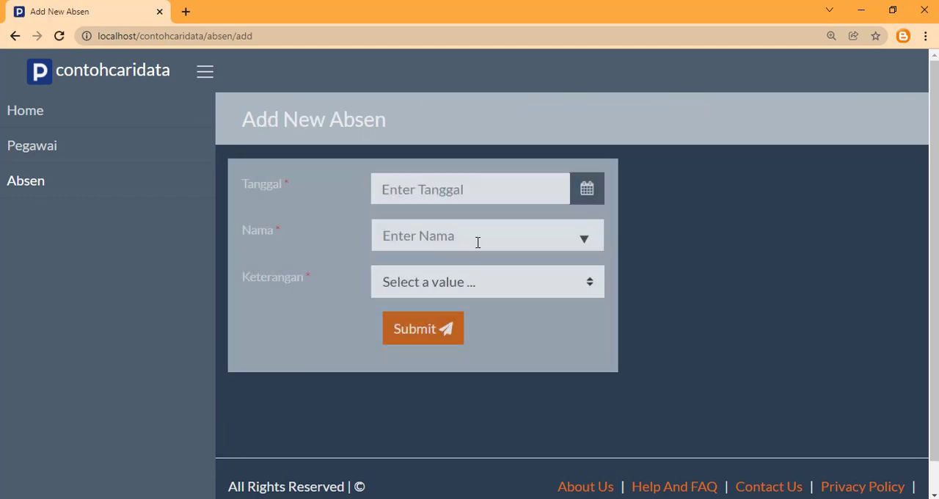
{"action": "left_click", "coordinate": [445, 189]}
{"action": "left_click", "coordinate": [427, 439]}
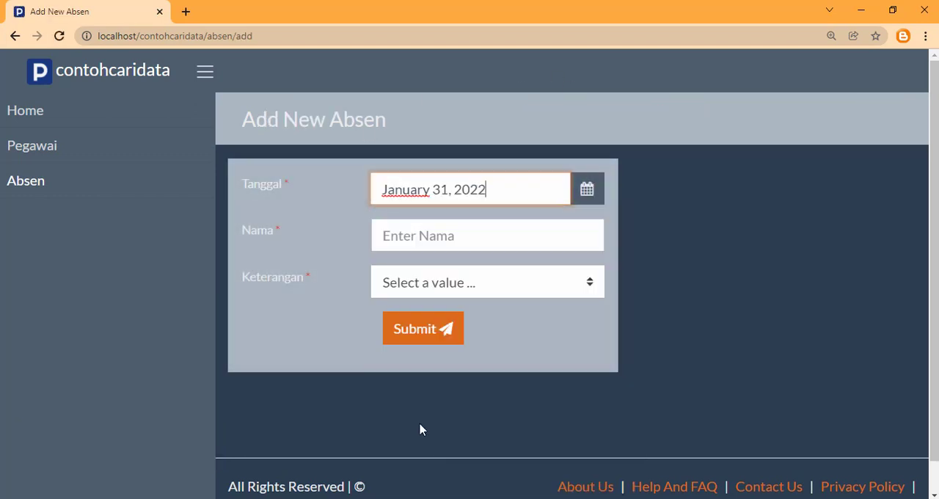
Fill Nama with the employee suggested for "s", set Keterangan to Hadir, and submit the Absen record
{"action": "left_click", "coordinate": [416, 235]}
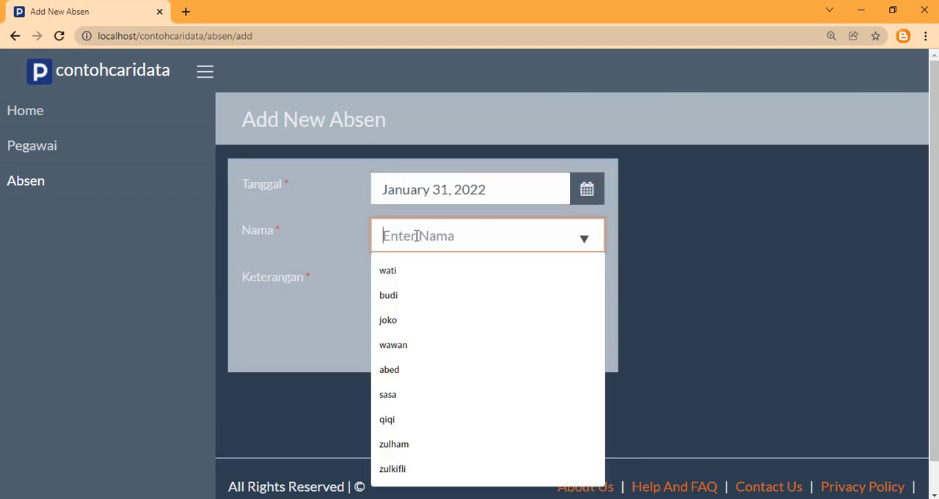
{"action": "type", "text": "s"}
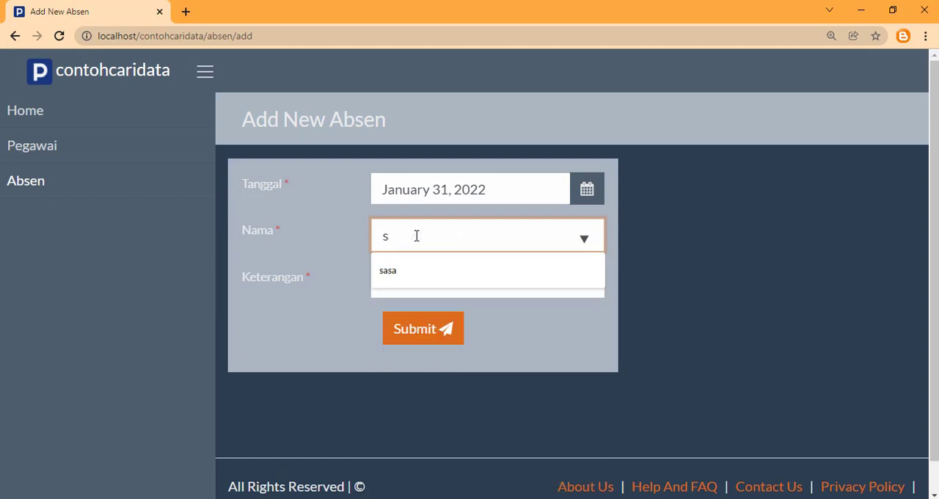
{"action": "left_click", "coordinate": [396, 272]}
{"action": "left_click", "coordinate": [387, 286]}
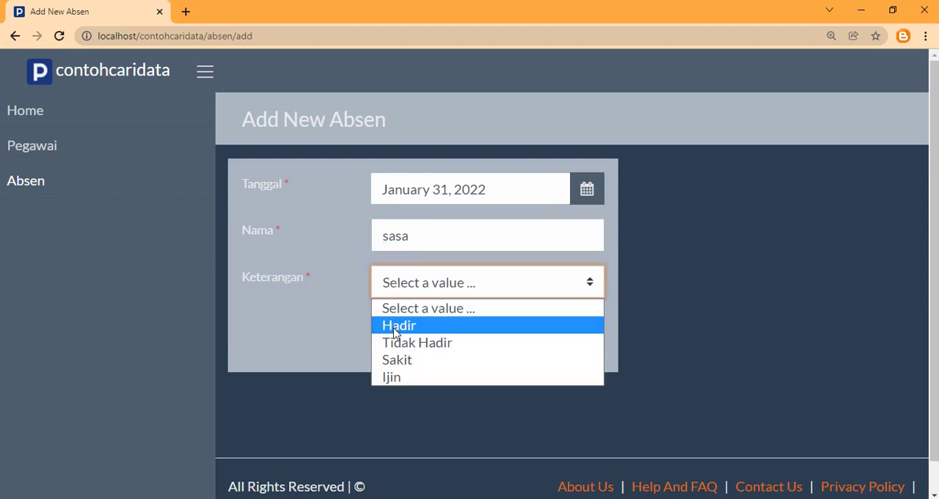
{"action": "left_click", "coordinate": [389, 326]}
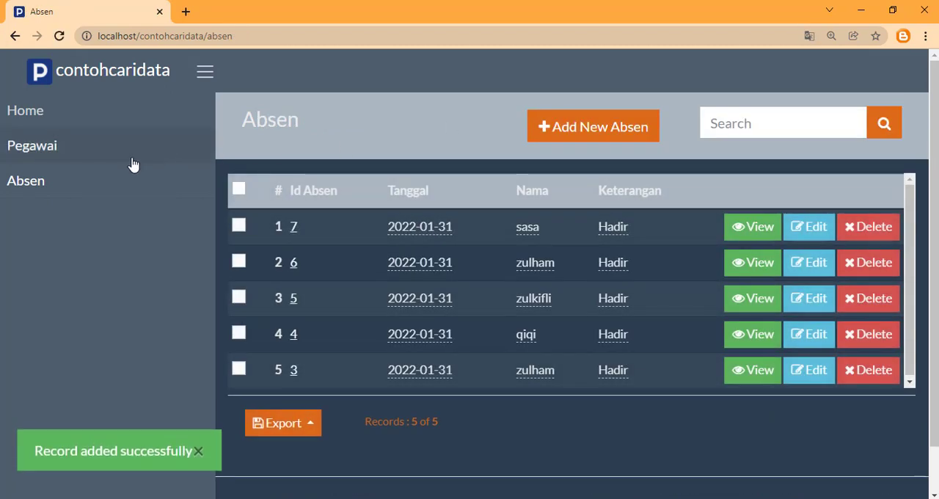
Start a new Pegawai record and enter the employee's number as Nip
{"action": "left_click", "coordinate": [49, 153]}
{"action": "left_click", "coordinate": [583, 127]}
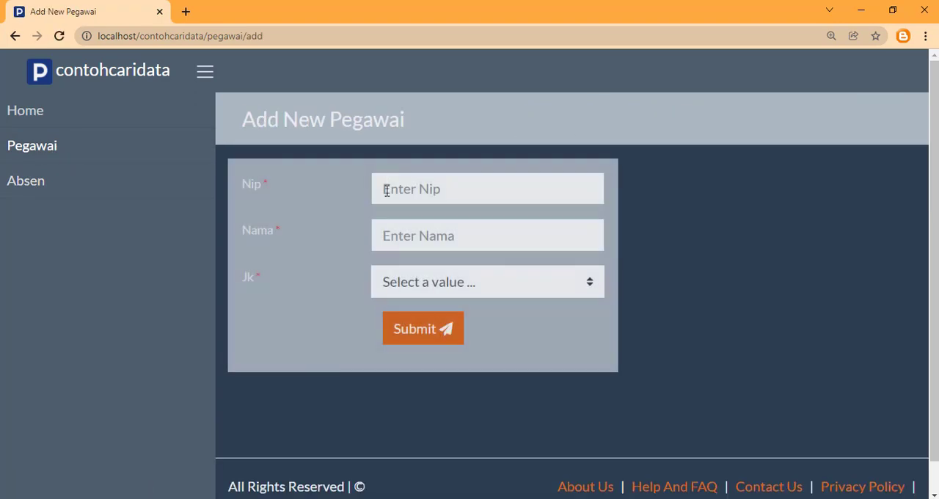
{"action": "left_click", "coordinate": [393, 192]}
{"action": "left_click", "coordinate": [400, 247]}
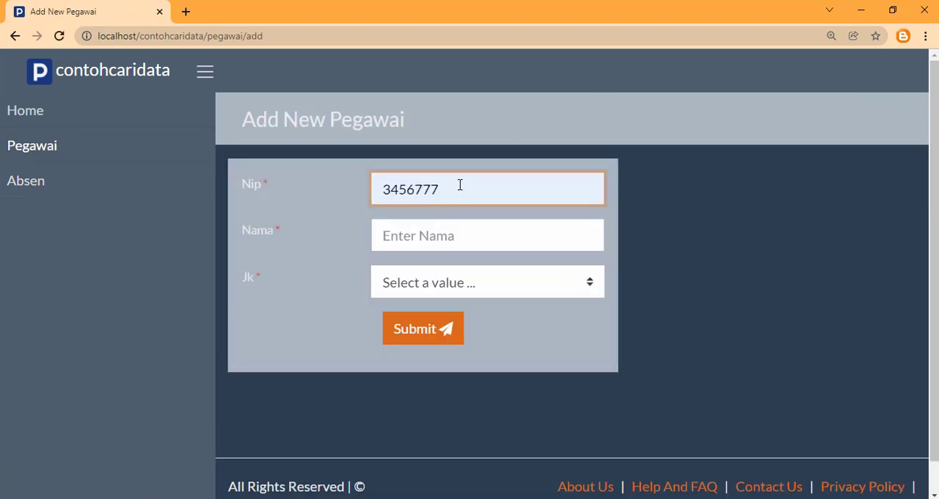
{"action": "type", "text": "7"}
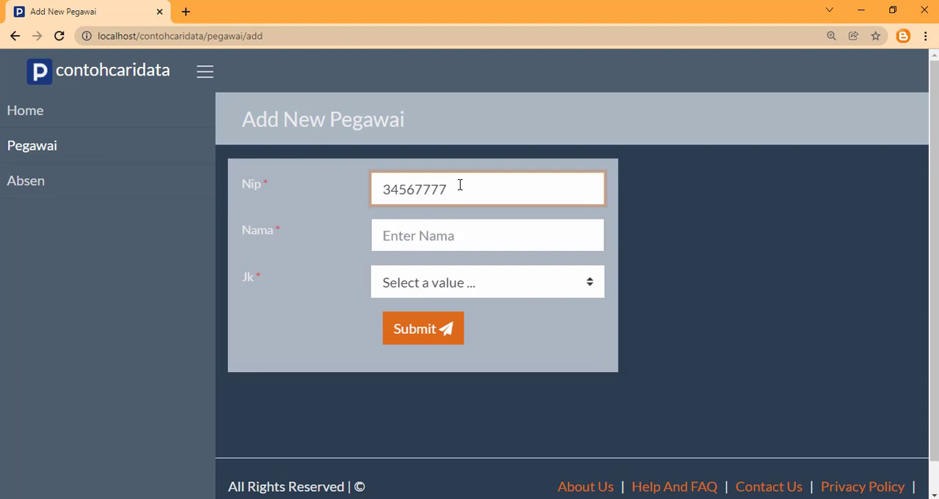
Complete the Pegawai record with the employee's name and Jk Perempuan, and submit it
{"action": "left_click", "coordinate": [451, 237]}
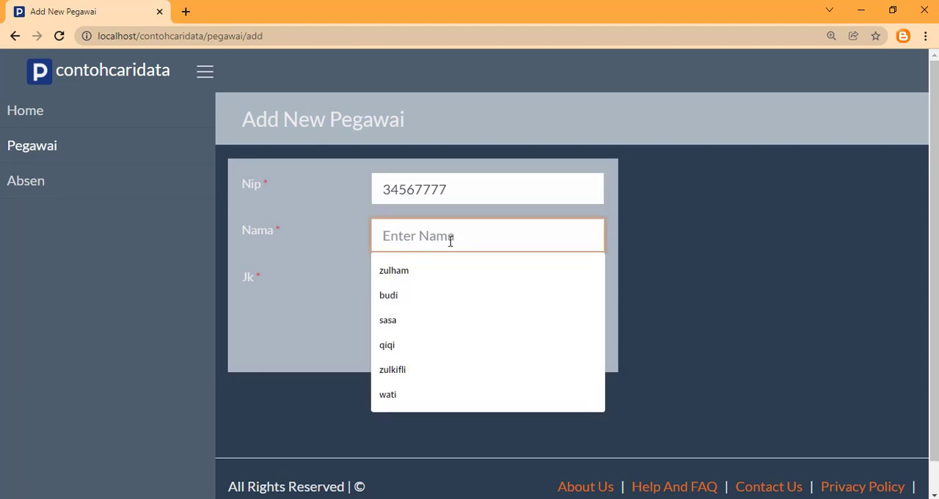
{"action": "type", "text": "sisil"}
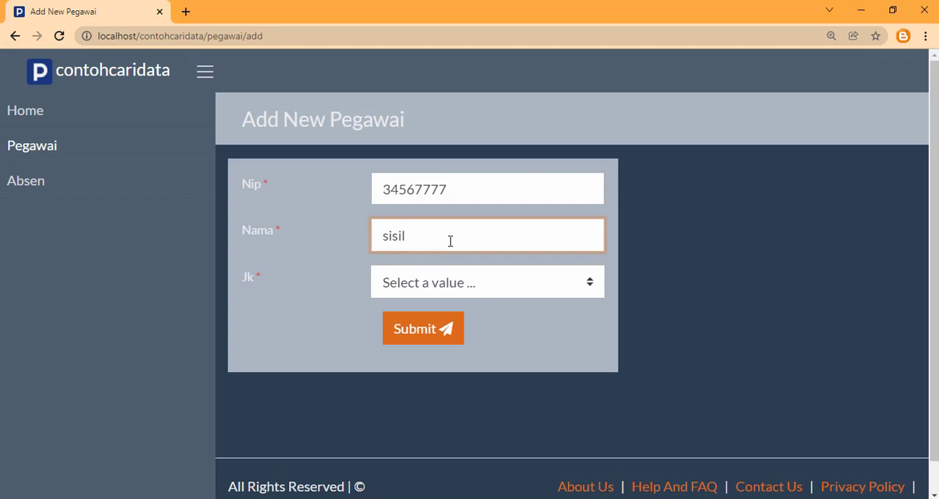
{"action": "left_click", "coordinate": [422, 286]}
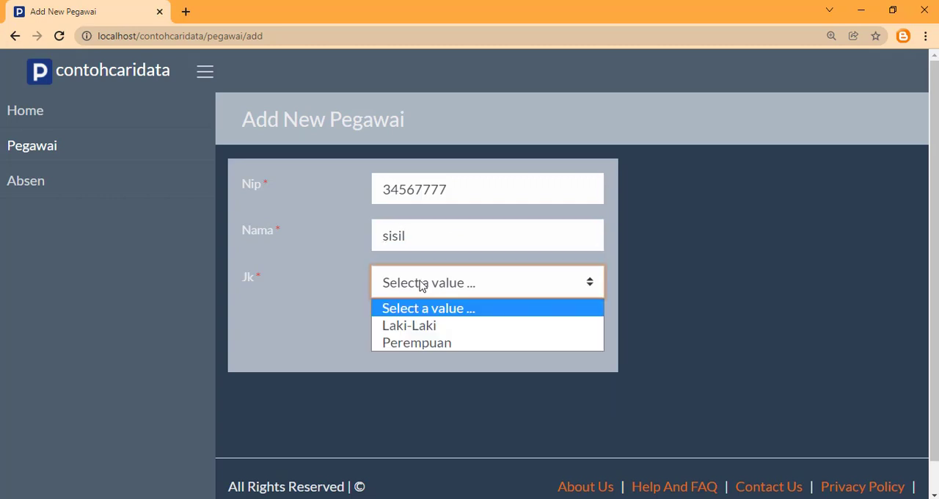
{"action": "left_click", "coordinate": [417, 342]}
{"action": "left_click", "coordinate": [421, 335]}
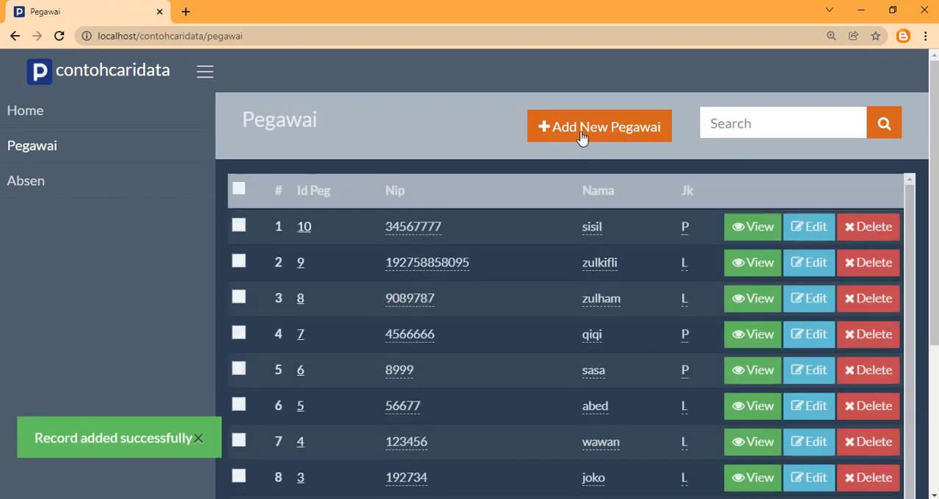
Start a second new Pegawai record and enter a different employee number as Nip
{"action": "left_click", "coordinate": [583, 132]}
{"action": "left_click", "coordinate": [392, 192]}
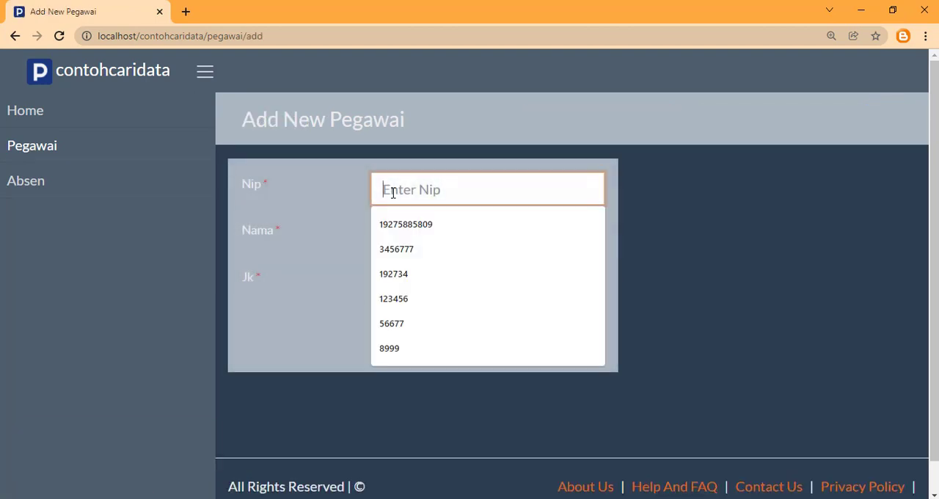
{"action": "left_click", "coordinate": [416, 249]}
{"action": "type", "text": "8"}
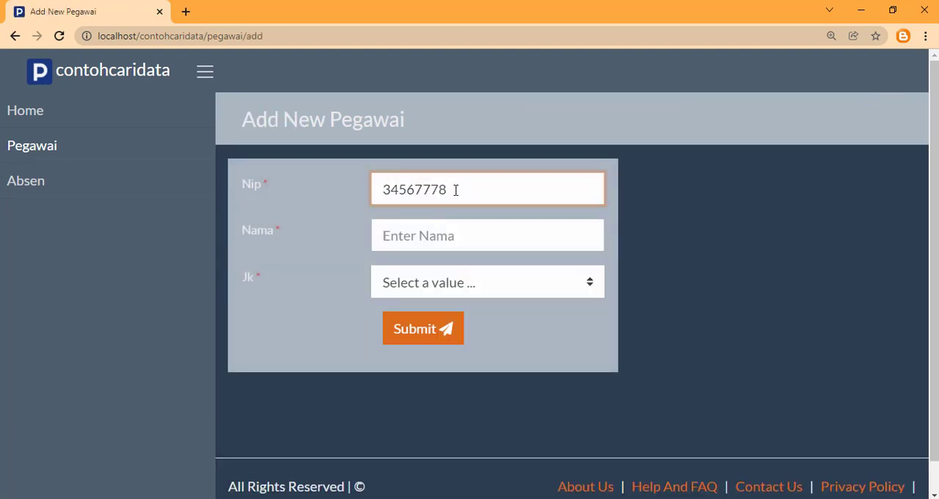
Enter the second employee's name, set Jk to Perempuan, and submit the Pegawai record
{"action": "left_click", "coordinate": [426, 235]}
{"action": "type", "text": "s"}
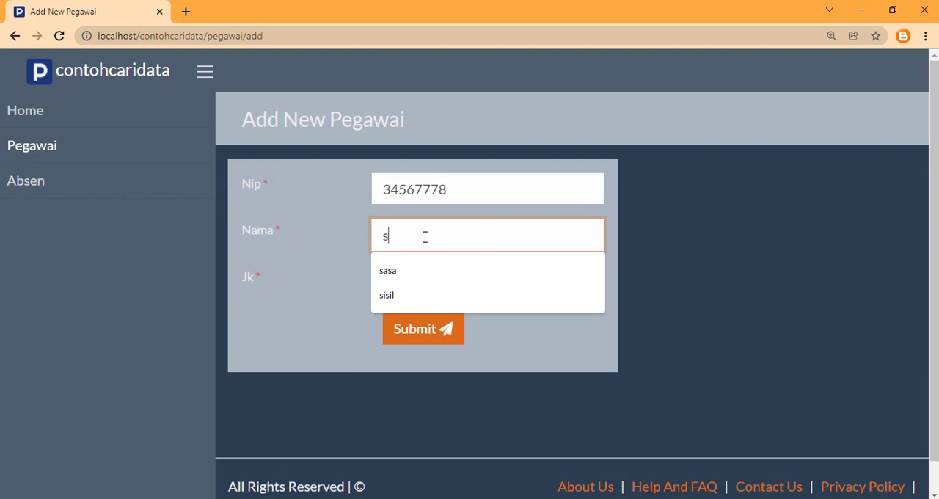
{"action": "type", "text": "usi"}
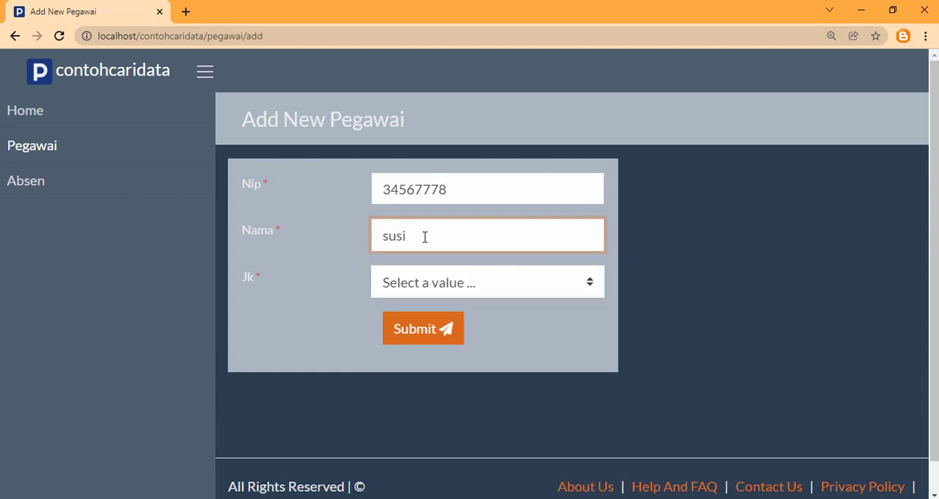
{"action": "left_click", "coordinate": [459, 283]}
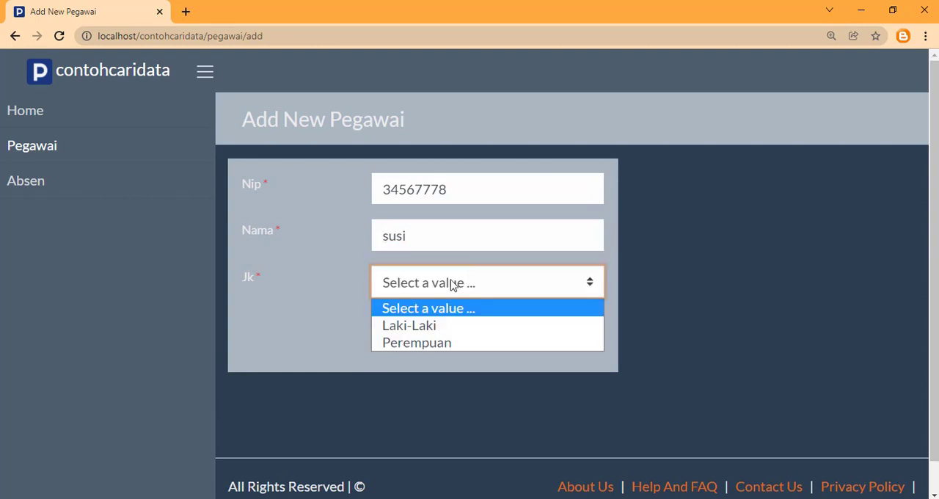
{"action": "left_click", "coordinate": [416, 343]}
{"action": "left_click", "coordinate": [425, 333]}
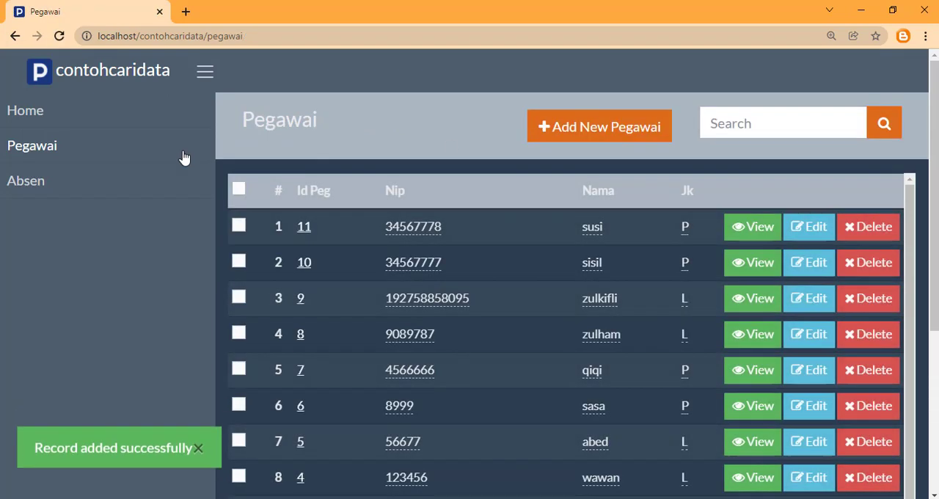
Return to the Absen records and start a new one with Tanggal set to January 31, 2022
{"action": "left_click", "coordinate": [78, 183]}
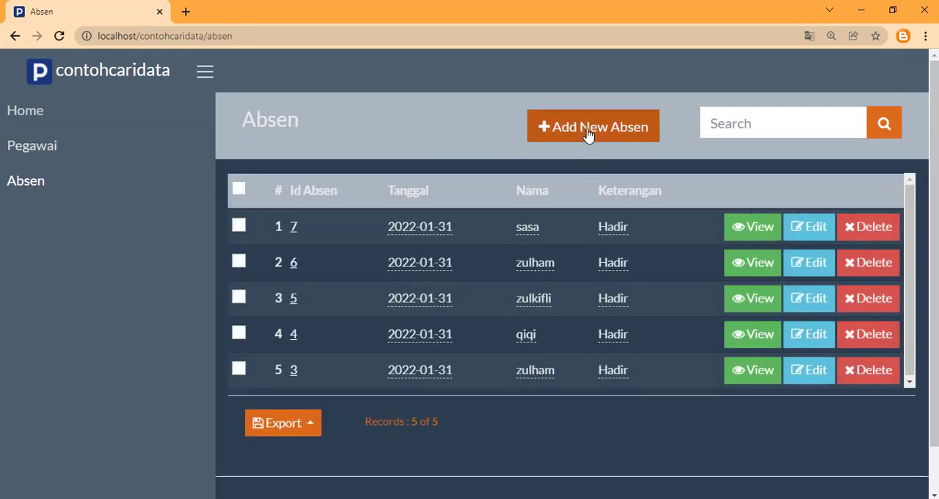
{"action": "left_click", "coordinate": [588, 129]}
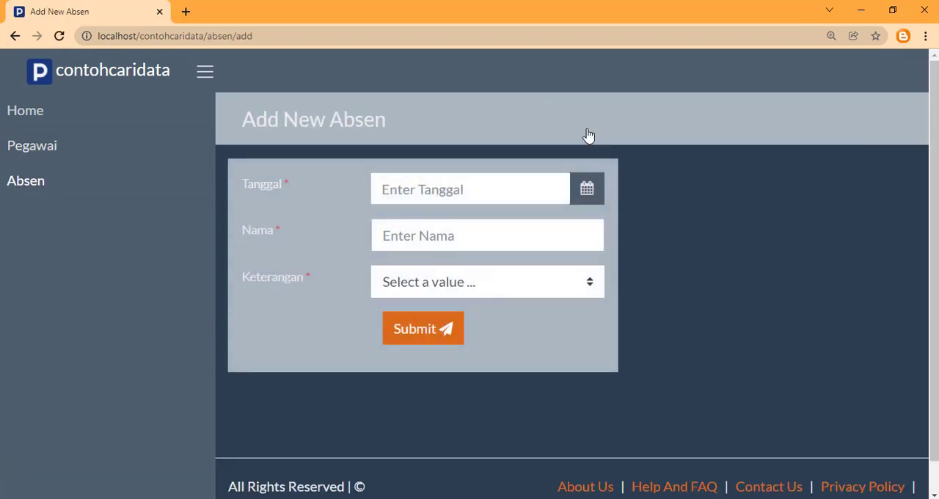
{"action": "left_click", "coordinate": [479, 195]}
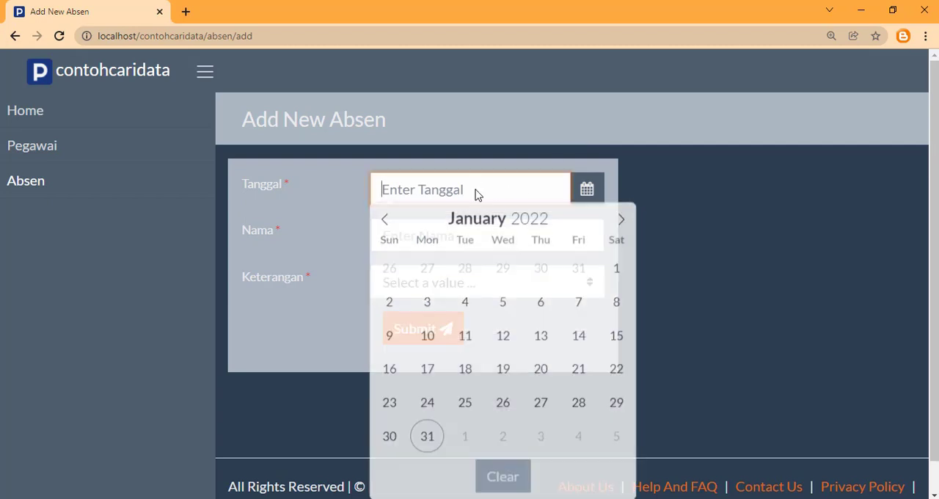
{"action": "left_click", "coordinate": [431, 439]}
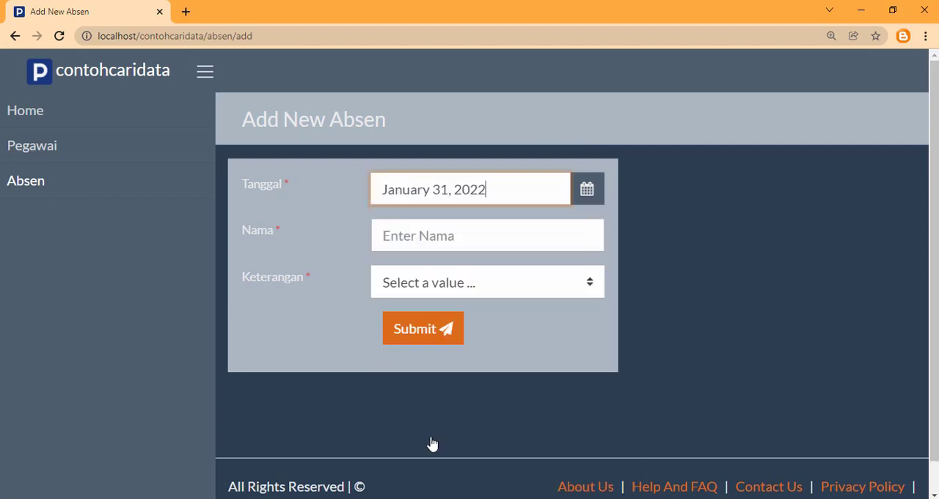
Filter the Nama suggestions by "s" and choose the second matching employee for the new Absen record
{"action": "left_click", "coordinate": [403, 236]}
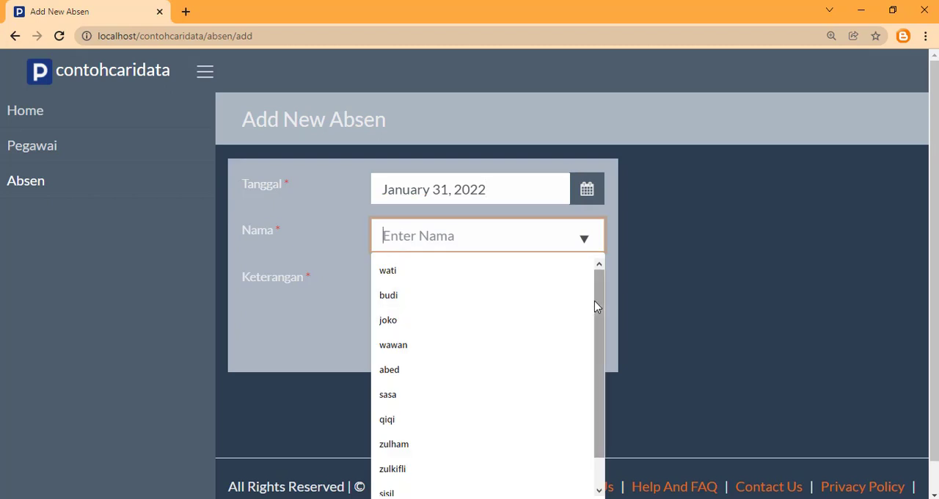
{"action": "scroll", "coordinate": [595, 315], "scroll_direction": "down", "scroll_amount": 1}
{"action": "left_click_drag", "start_coordinate": [607, 304], "coordinate": [568, 235]}
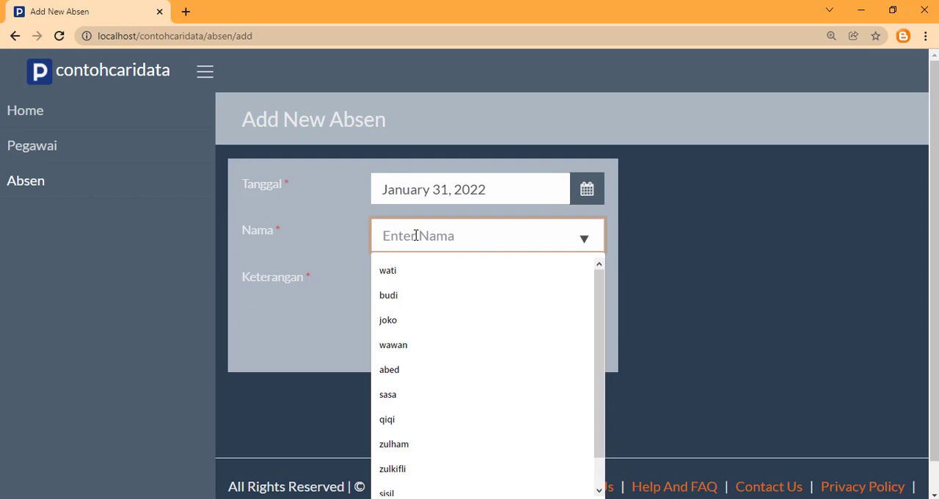
{"action": "type", "text": "s"}
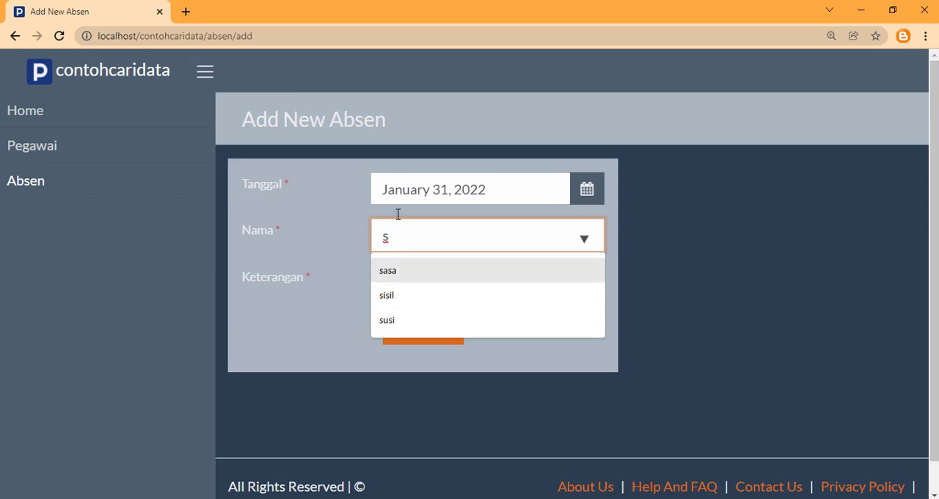
{"action": "left_click", "coordinate": [387, 296]}
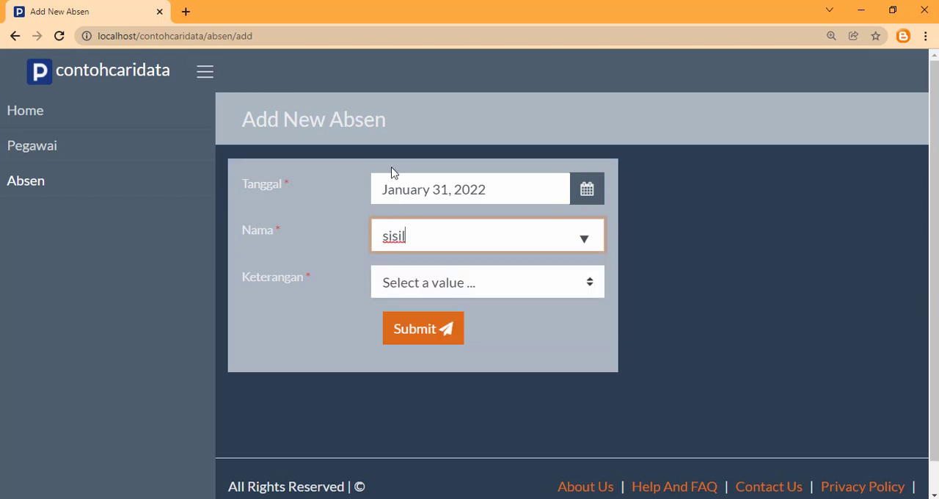
Set Keterangan to Hadir and submit the Absen record
{"action": "left_click", "coordinate": [411, 289]}
{"action": "left_click", "coordinate": [411, 327]}
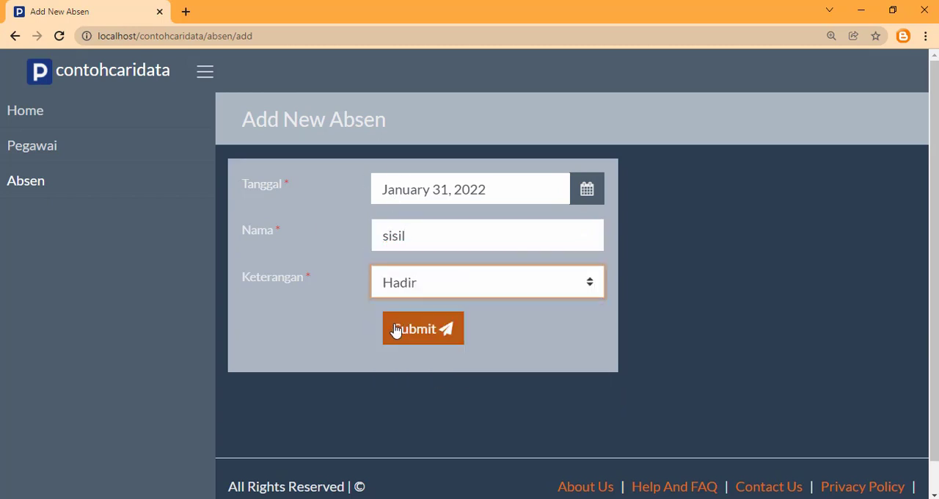
{"action": "left_click", "coordinate": [413, 337]}
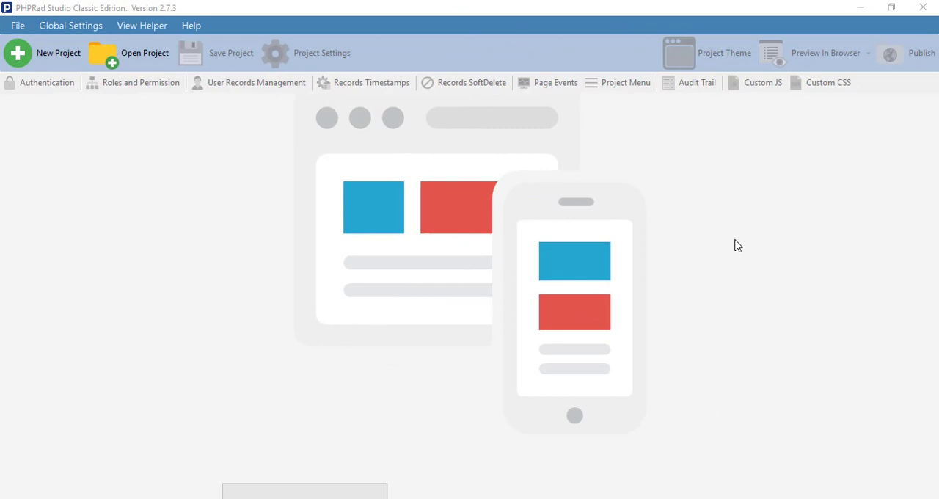
In PHPRad Studio, start a new project named contohcaridata and set its location to D:\xampp\htdocs\contohcaridata
{"action": "left_click", "coordinate": [558, 13]}
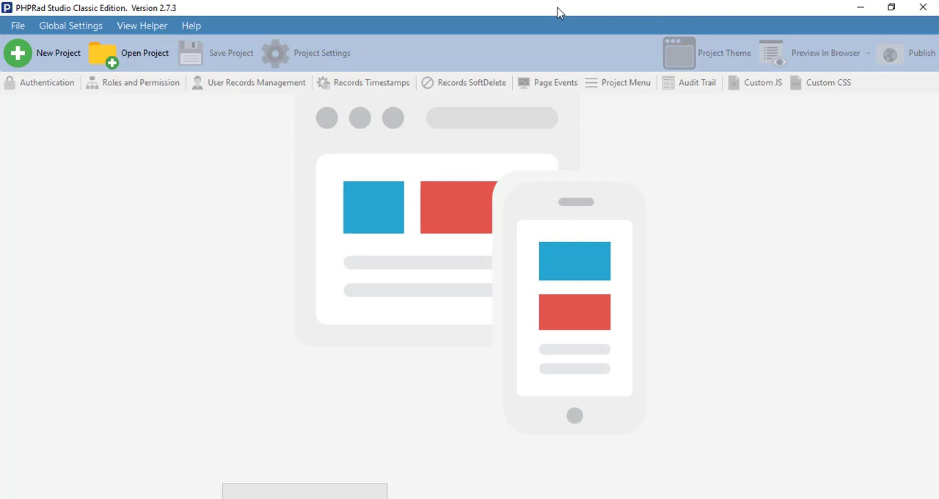
{"action": "left_click", "coordinate": [66, 52]}
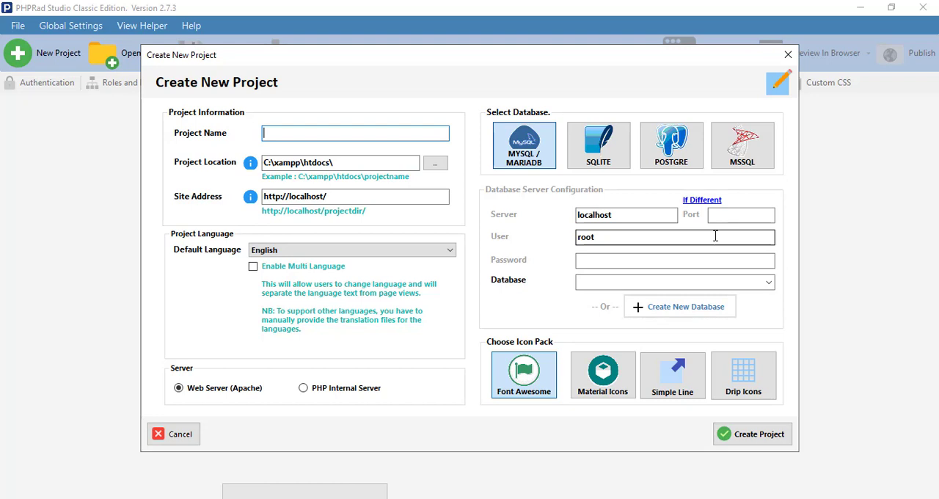
{"action": "type", "text": "contoh"}
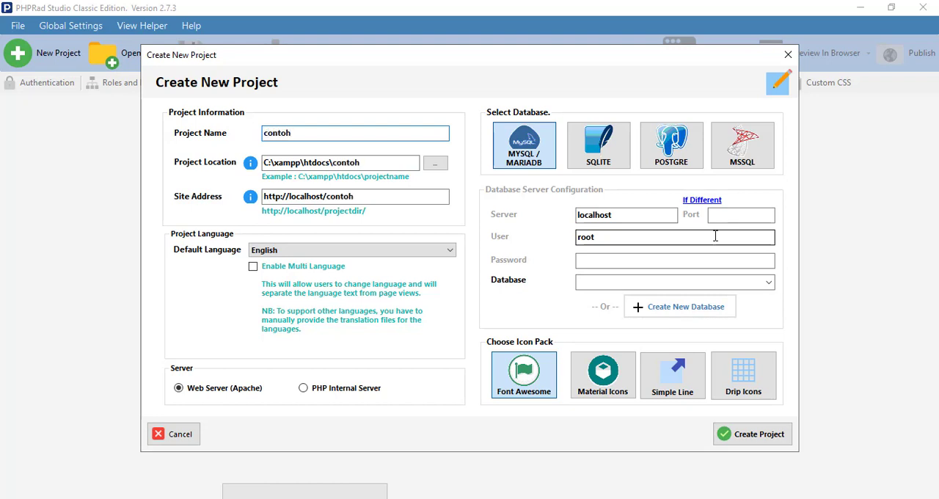
{"action": "type", "text": "caridata"}
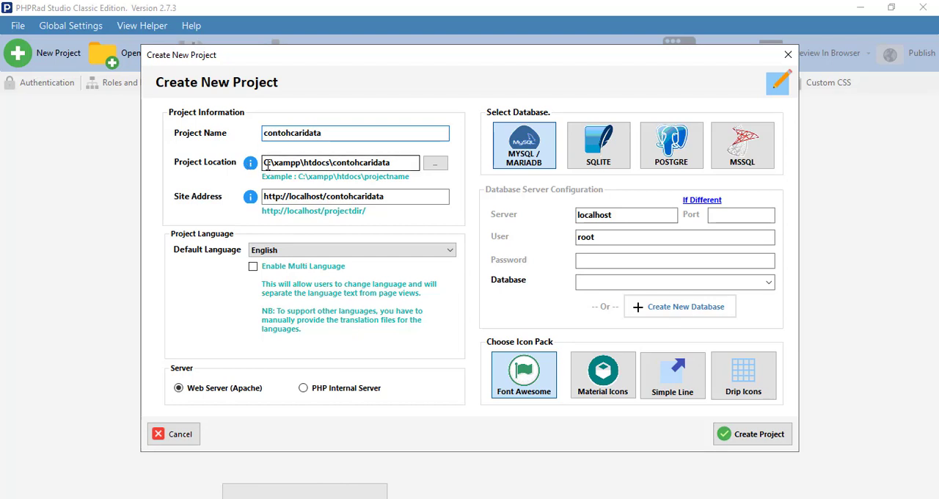
{"action": "left_click_drag", "start_coordinate": [269, 163], "coordinate": [261, 164]}
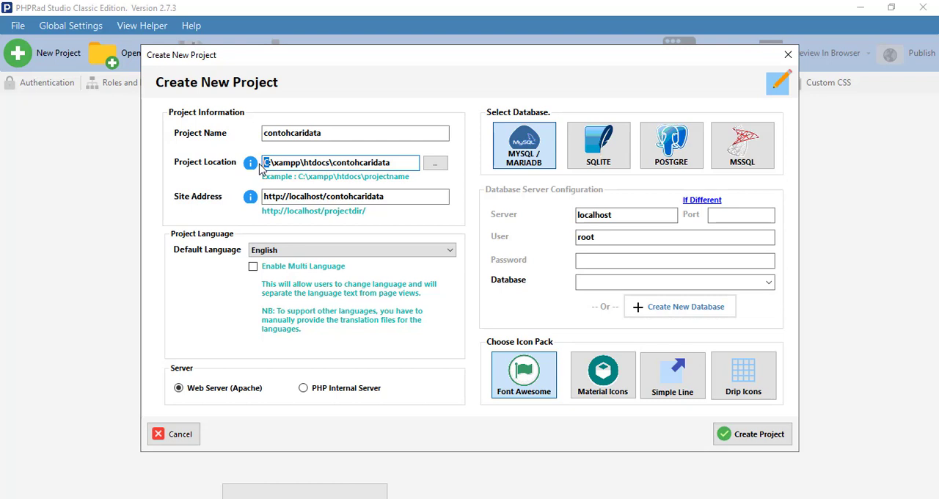
{"action": "type", "text": "D"}
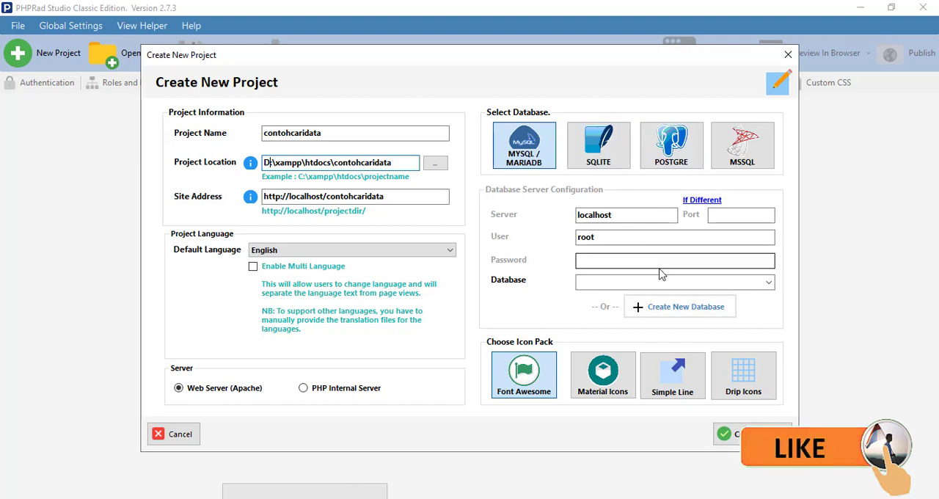
Create a new database named dbcari for the project, and create the project with it
{"action": "left_click", "coordinate": [677, 308]}
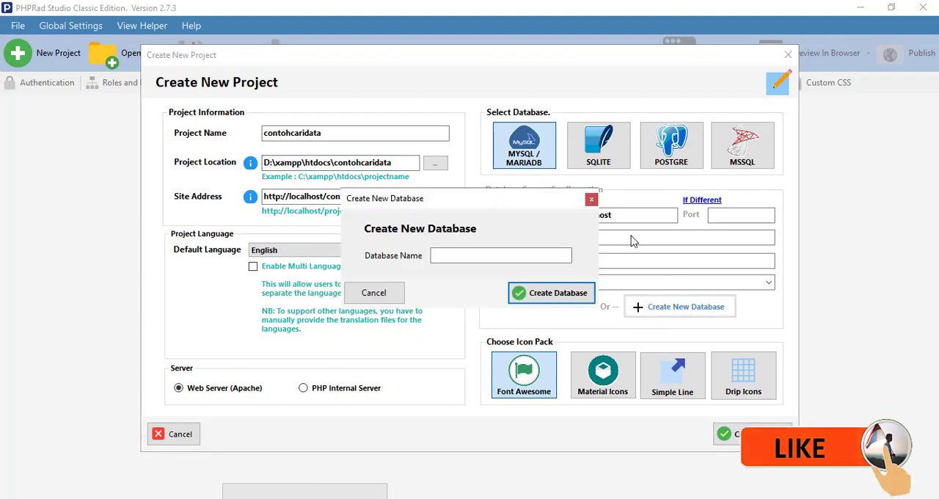
{"action": "left_click", "coordinate": [468, 257]}
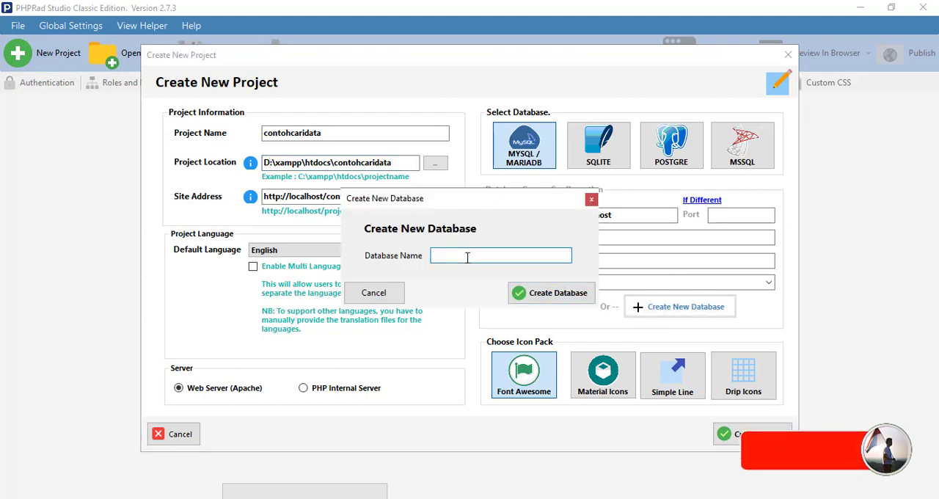
{"action": "type", "text": "dbca"}
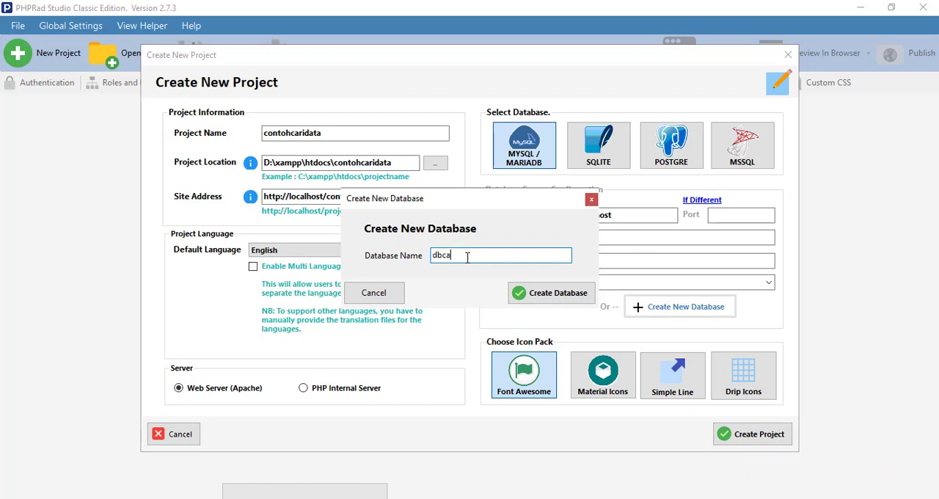
{"action": "type", "text": "ri"}
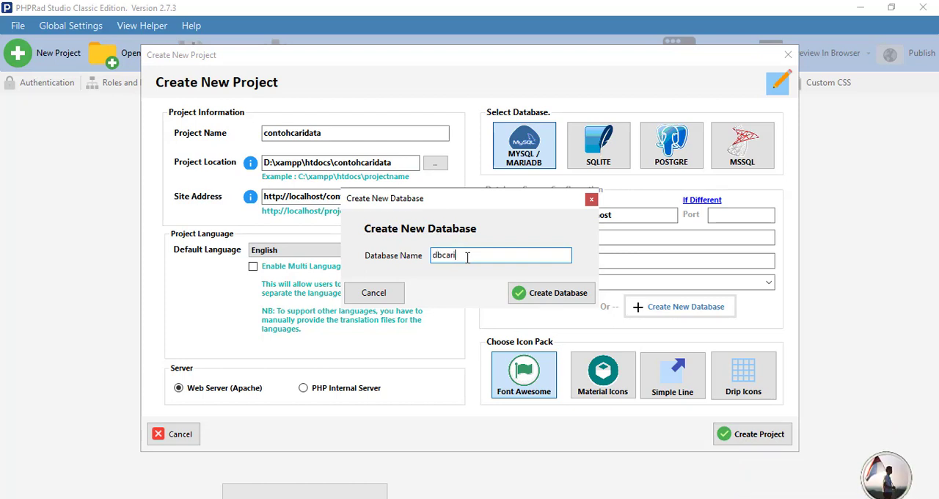
{"action": "left_click", "coordinate": [558, 293]}
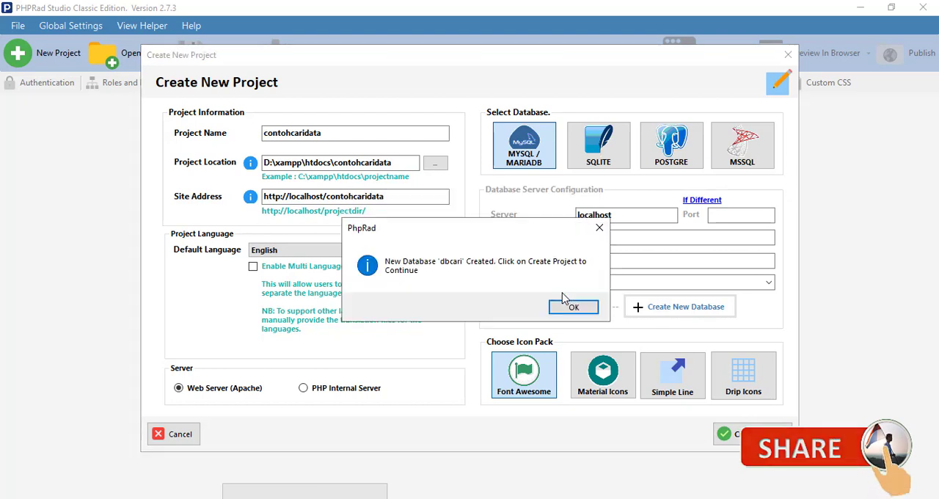
{"action": "left_click", "coordinate": [562, 310]}
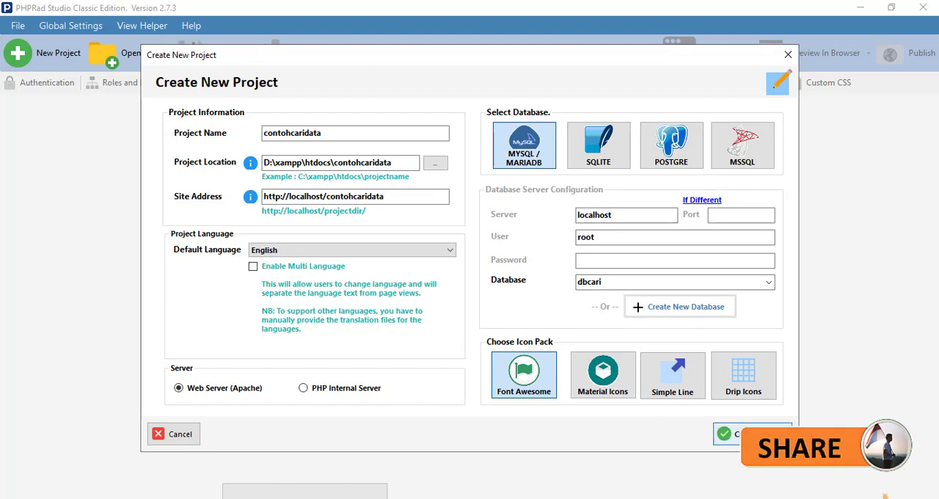
{"action": "left_click", "coordinate": [765, 435]}
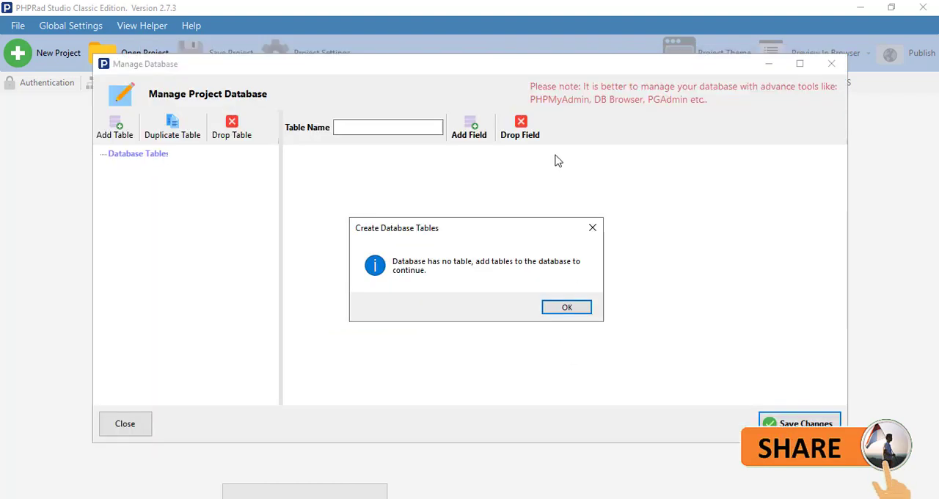
{"action": "left_click", "coordinate": [567, 308]}
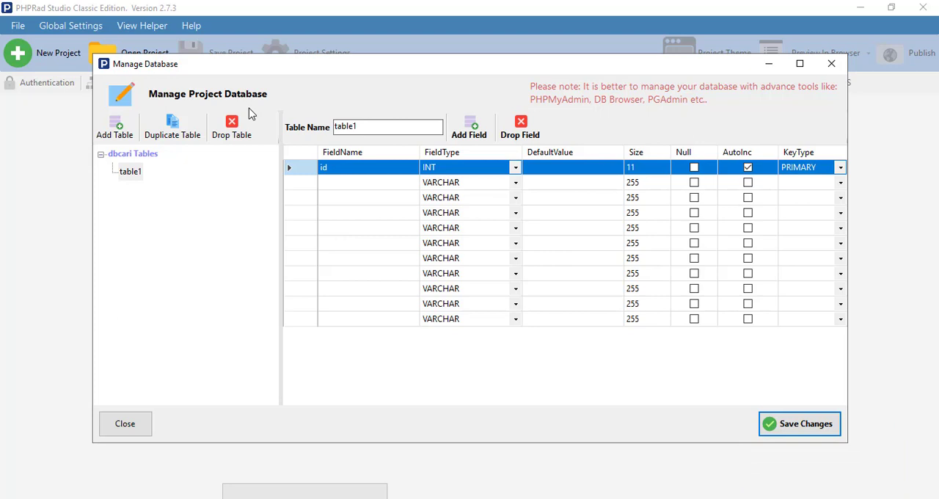
Rename the first database table as pegawai and its primary key field as id_peg
{"action": "left_click_drag", "start_coordinate": [376, 127], "coordinate": [293, 126]}
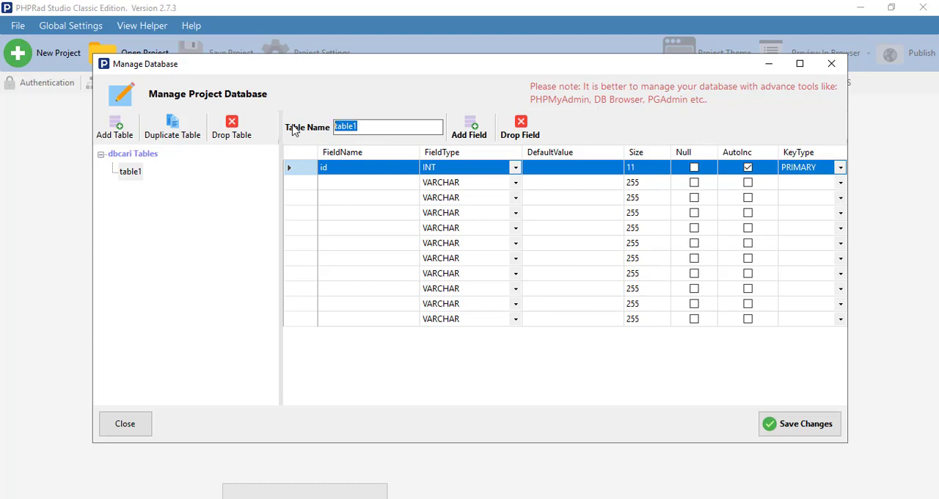
{"action": "type", "text": "pegawai"}
{"action": "left_click", "coordinate": [360, 173]}
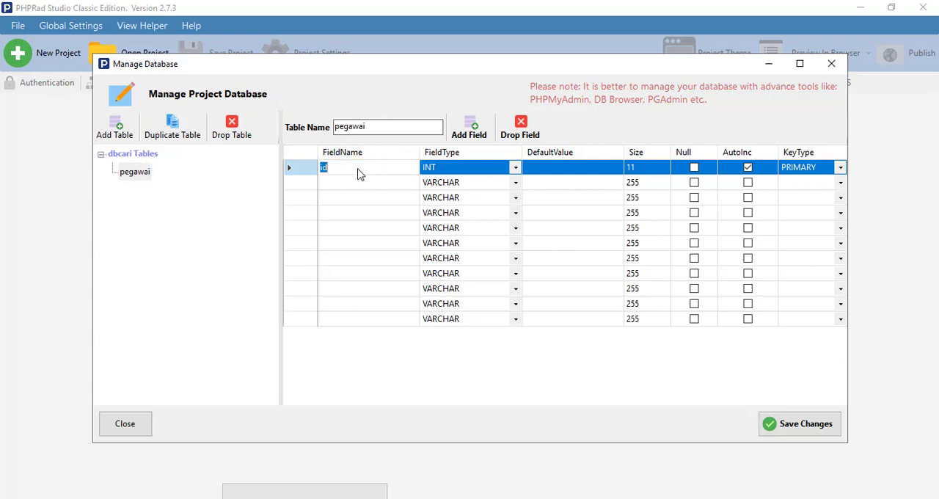
{"action": "left_click", "coordinate": [359, 169]}
{"action": "type", "text": "_peg"}
Add a VARCHAR field named NIP with size 45 to the pegawai table
{"action": "left_click", "coordinate": [359, 183]}
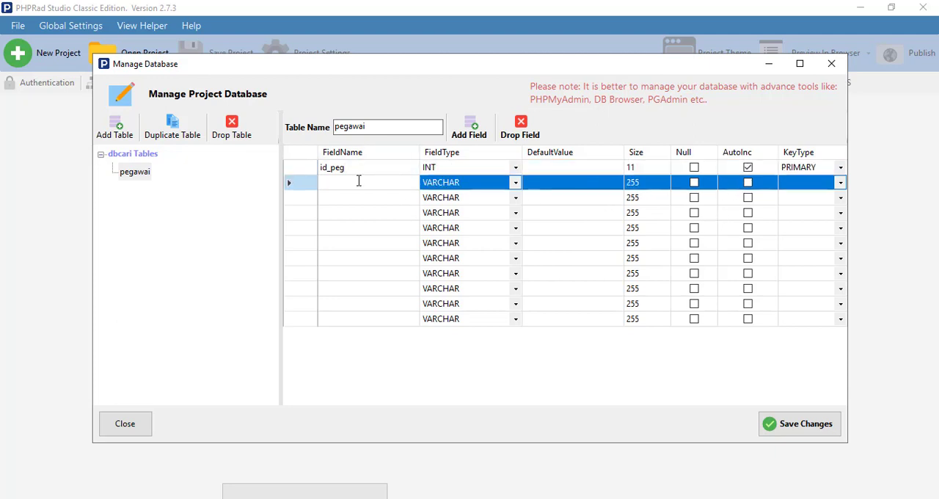
{"action": "type", "text": "N"}
{"action": "key", "text": "BackSpace"}
{"action": "key", "text": "BackSpace"}
{"action": "type", "text": "IP"}
{"action": "left_click", "coordinate": [638, 183]}
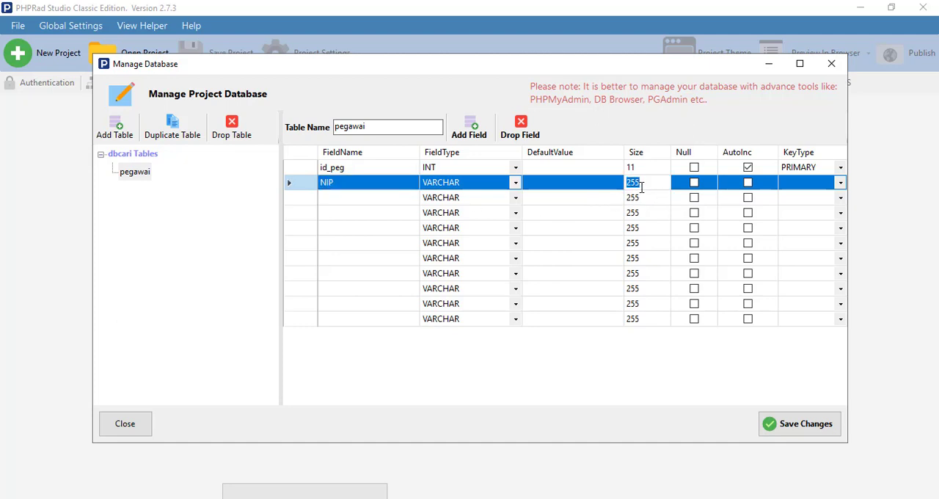
{"action": "type", "text": "45"}
Add VARCHAR fields Nama with size 45 and JK with size 2 to the pegawai table
{"action": "left_click", "coordinate": [353, 199]}
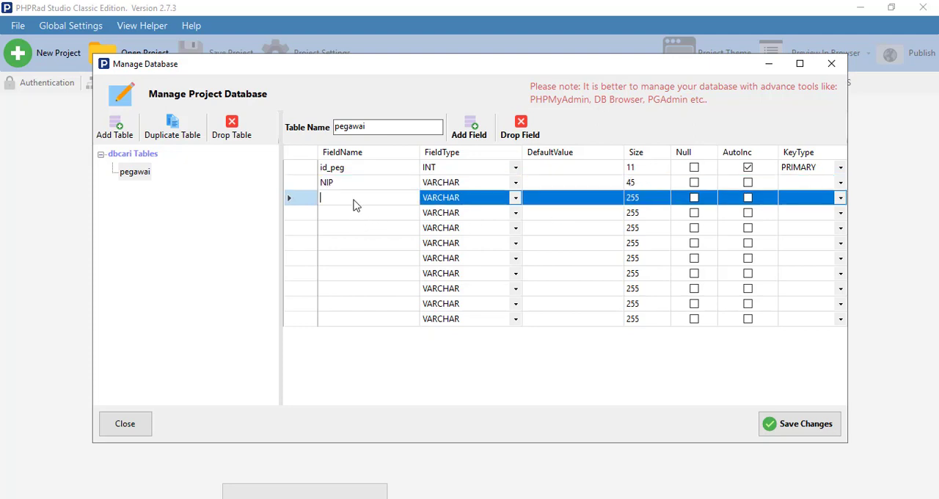
{"action": "type", "text": "Nama"}
{"action": "left_click", "coordinate": [355, 215]}
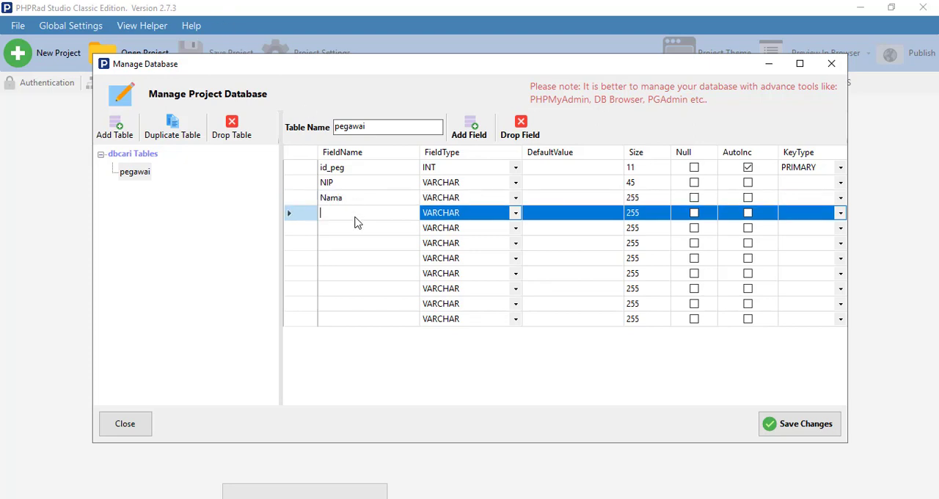
{"action": "type", "text": "JK"}
{"action": "left_click", "coordinate": [651, 195]}
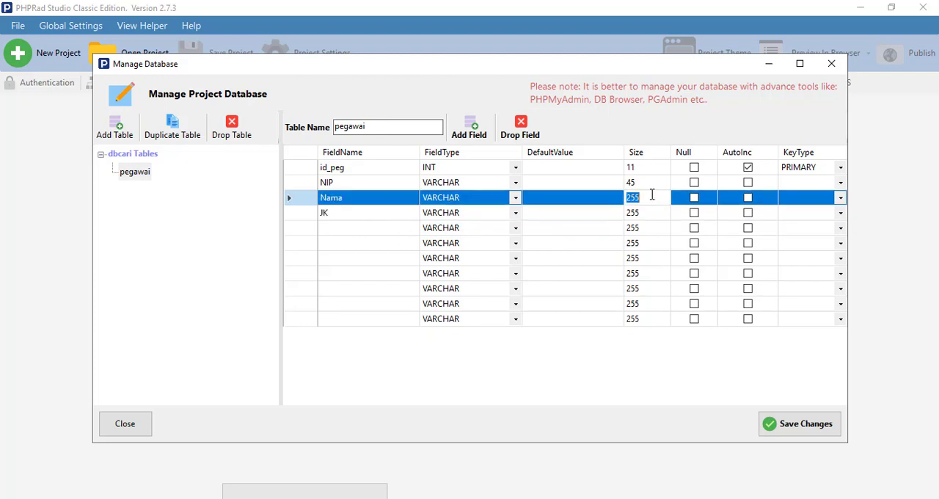
{"action": "type", "text": "45"}
{"action": "left_click", "coordinate": [650, 212]}
{"action": "type", "text": "2"}
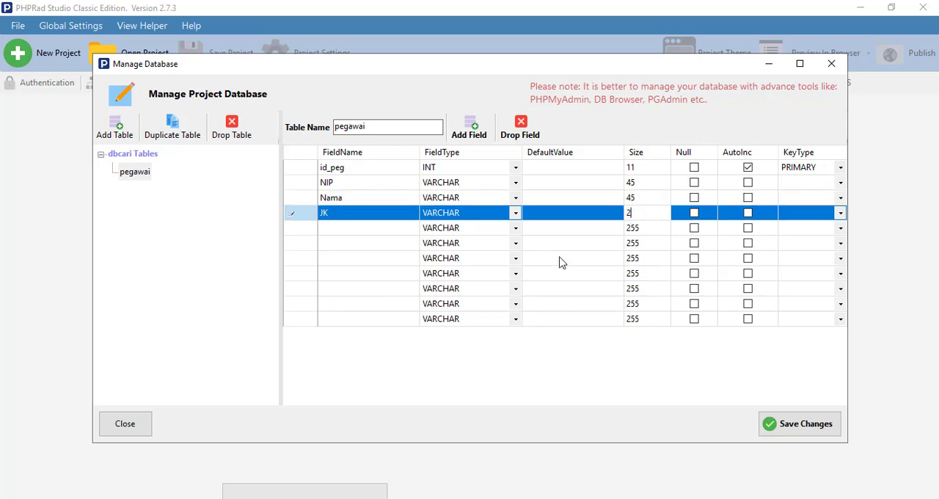
{"action": "left_click", "coordinate": [306, 230]}
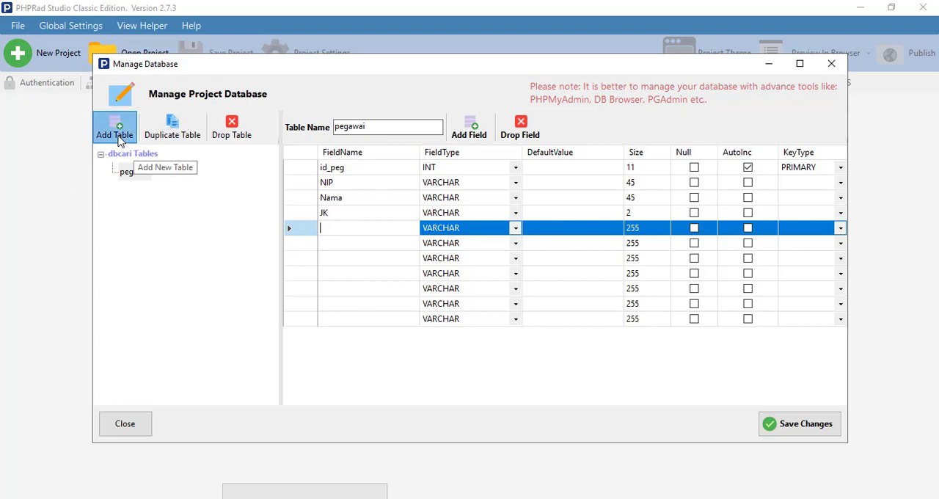
Add a second table named absen and rename its primary key field as id_absen
{"action": "left_click", "coordinate": [116, 140]}
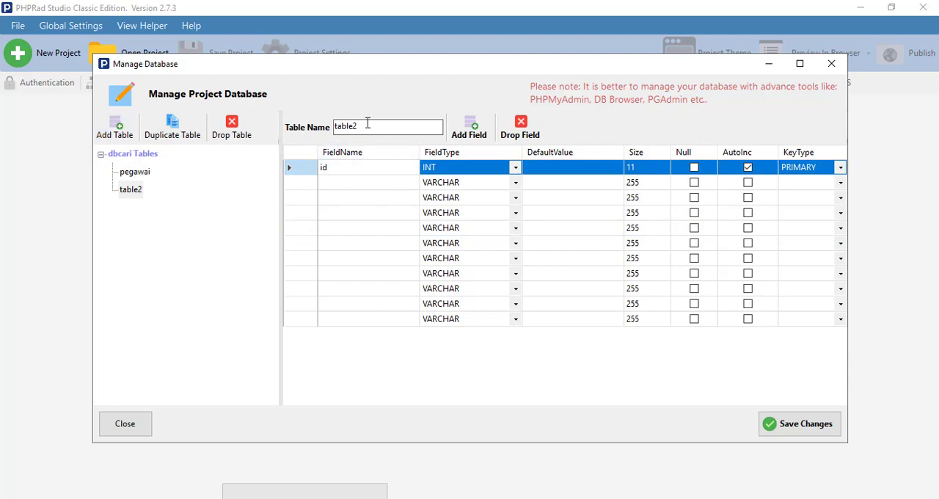
{"action": "left_click_drag", "start_coordinate": [368, 125], "coordinate": [305, 126]}
{"action": "type", "text": "absen"}
{"action": "left_click", "coordinate": [355, 167]}
{"action": "type", "text": "_absen"}
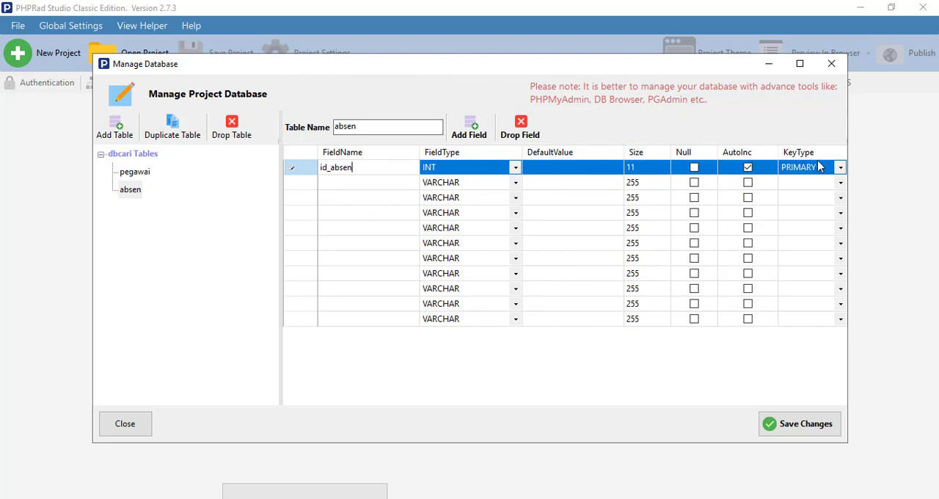
Add a field named tanggal with type DATE to the absen table
{"action": "left_click", "coordinate": [352, 188]}
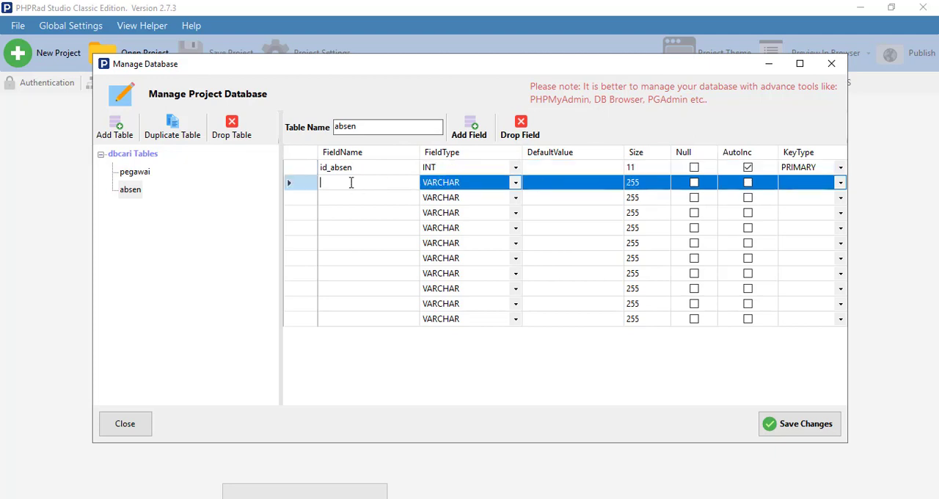
{"action": "type", "text": "tanggal"}
{"action": "left_click", "coordinate": [515, 183]}
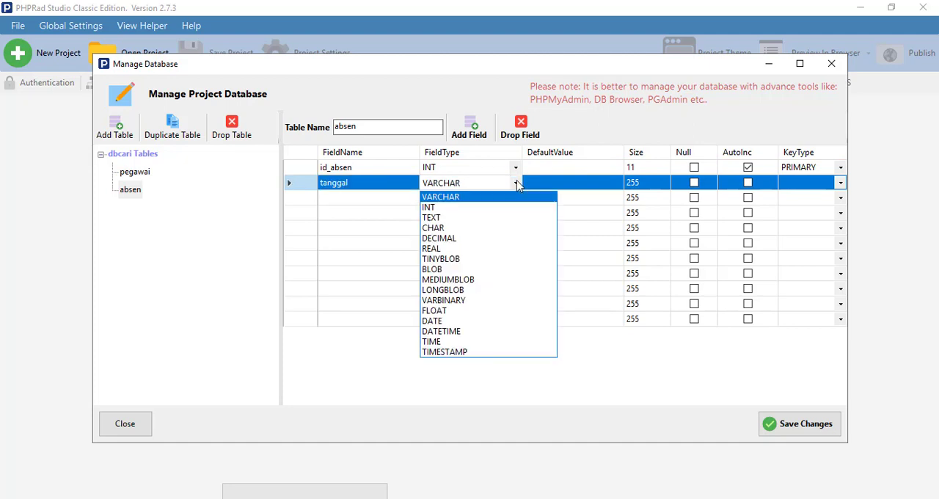
{"action": "left_click", "coordinate": [444, 321]}
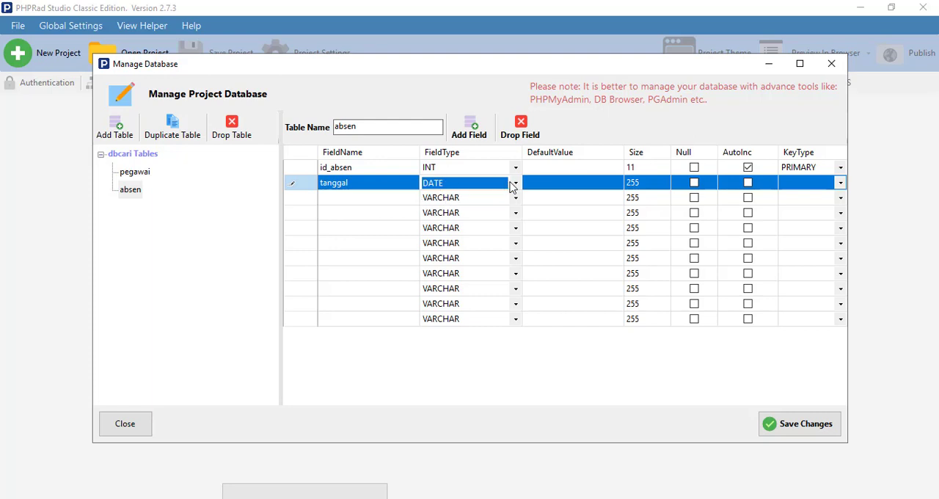
{"action": "left_click", "coordinate": [340, 199]}
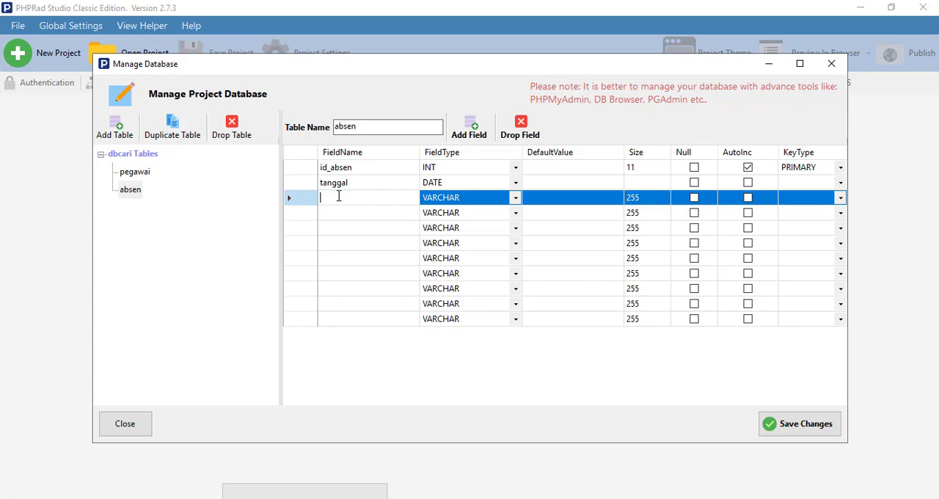
Add a VARCHAR field named Nama with size 45 to the absen table
{"action": "type", "text": "nama"}
{"action": "key", "text": "BackSpace"}
{"action": "type", "text": "Nama"}
{"action": "left_click", "coordinate": [642, 203]}
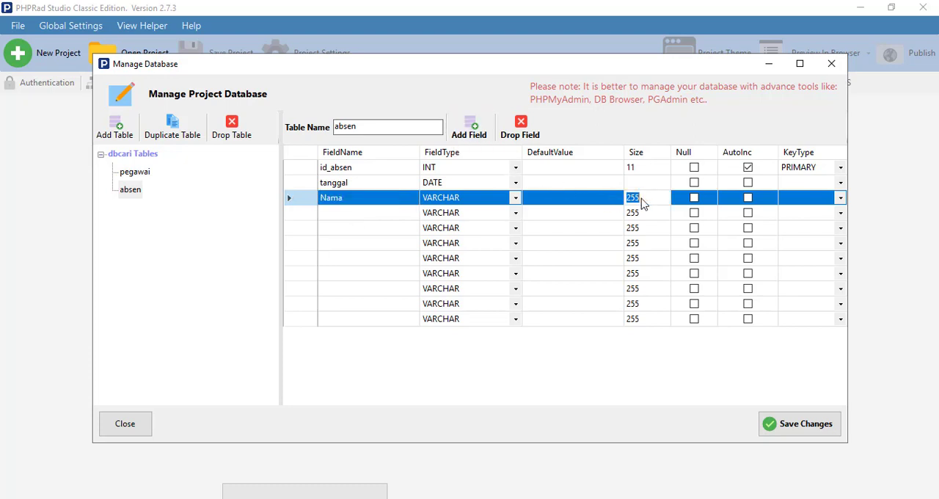
{"action": "type", "text": "45"}
Add a VARCHAR field named Keterangan with size 35 to the absen table
{"action": "left_click", "coordinate": [384, 218]}
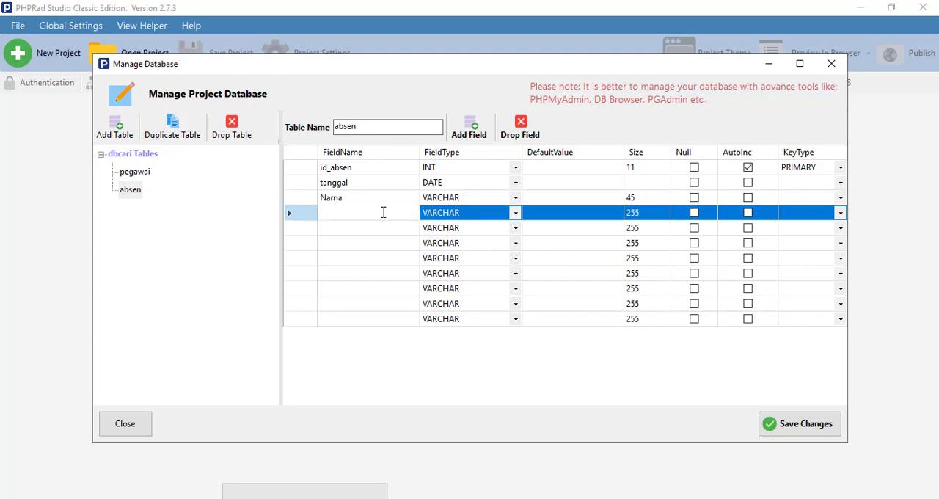
{"action": "type", "text": "Keterangan"}
{"action": "left_click", "coordinate": [325, 224]}
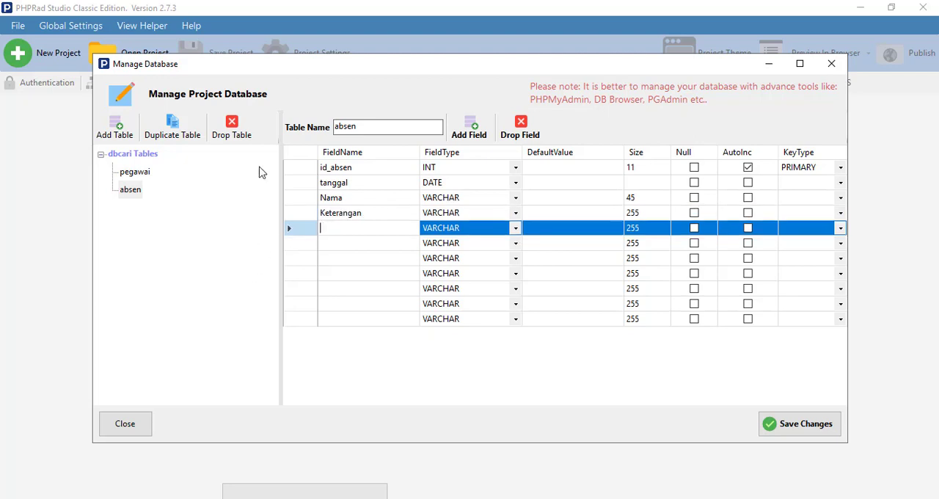
{"action": "left_click", "coordinate": [640, 229]}
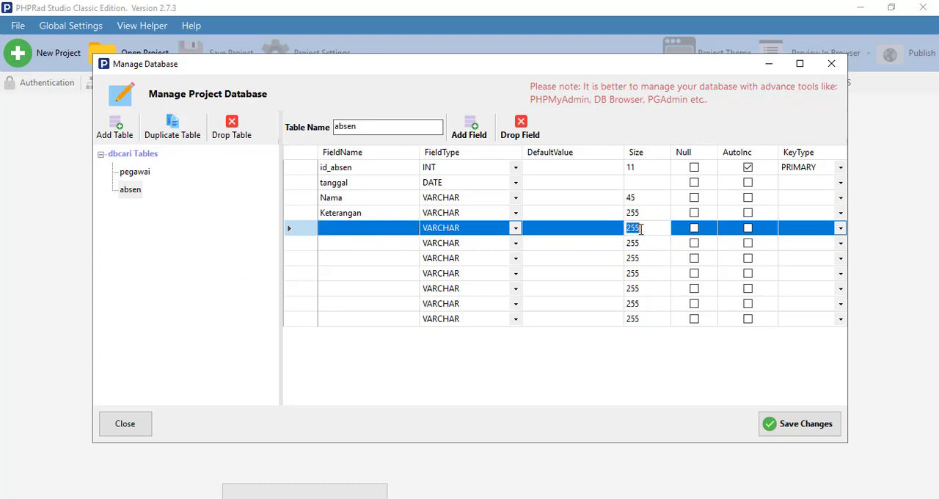
{"action": "type", "text": "35"}
{"action": "left_click_drag", "start_coordinate": [640, 228], "coordinate": [619, 230]}
{"action": "type", "text": "255"}
{"action": "left_click", "coordinate": [636, 212]}
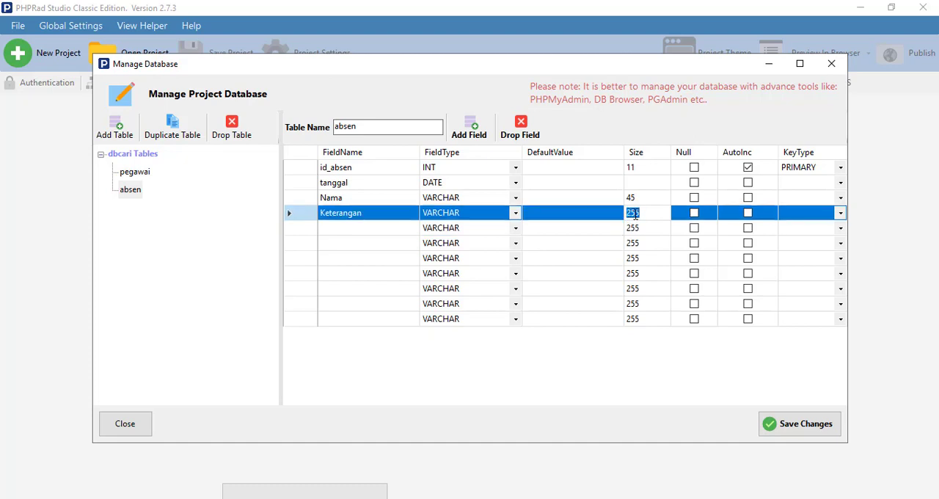
{"action": "type", "text": "35"}
{"action": "left_click", "coordinate": [361, 230]}
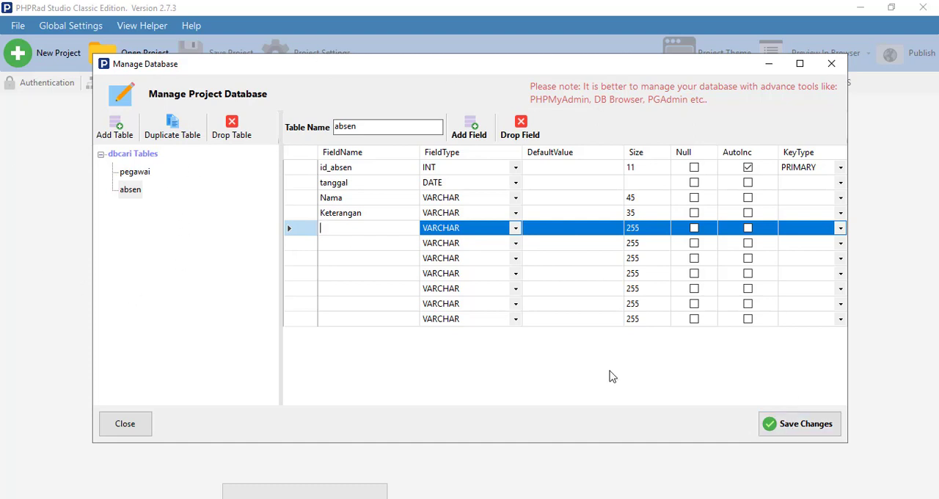
Save the database changes and review the generated pages of the pegawai and absen tables
{"action": "left_click", "coordinate": [789, 429]}
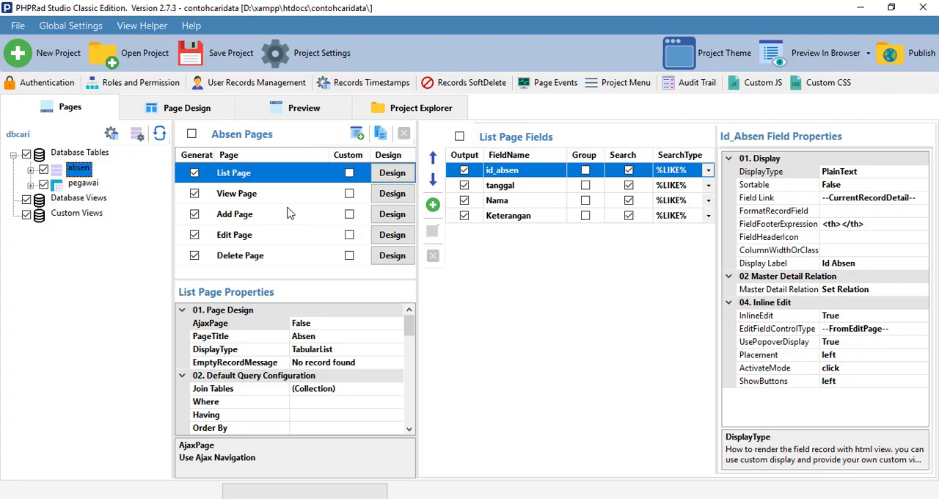
{"action": "left_click", "coordinate": [88, 183]}
{"action": "left_click", "coordinate": [79, 171]}
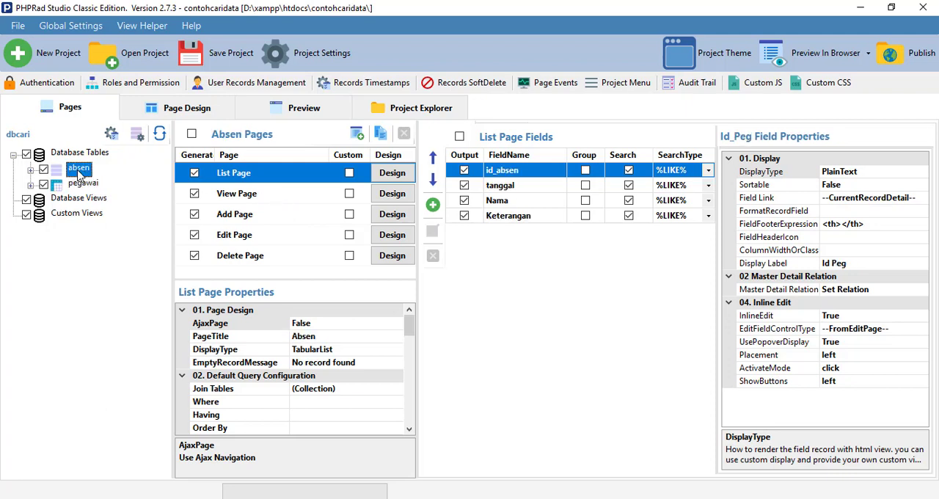
{"action": "left_click", "coordinate": [83, 183]}
{"action": "left_click", "coordinate": [78, 169]}
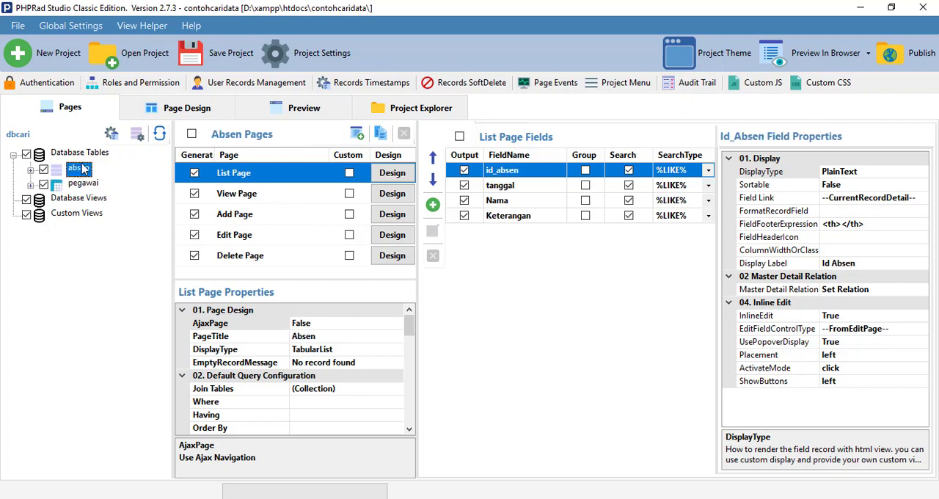
Preview the project, agree to publish it, and open the published site in the default browser
{"action": "left_click", "coordinate": [297, 116]}
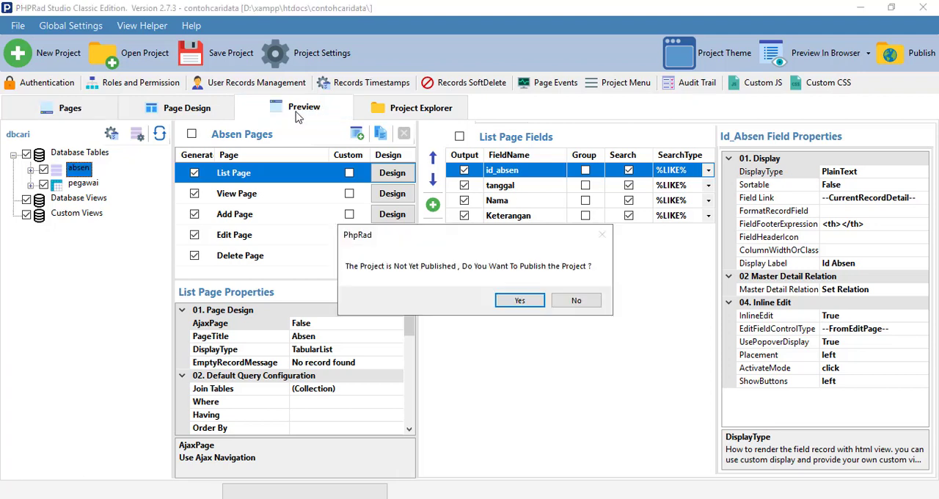
{"action": "left_click", "coordinate": [518, 302]}
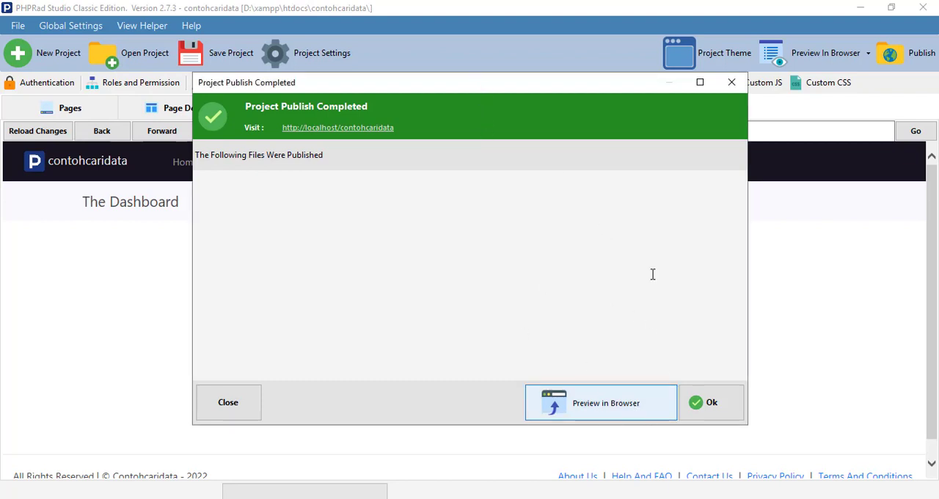
{"action": "left_click", "coordinate": [603, 414]}
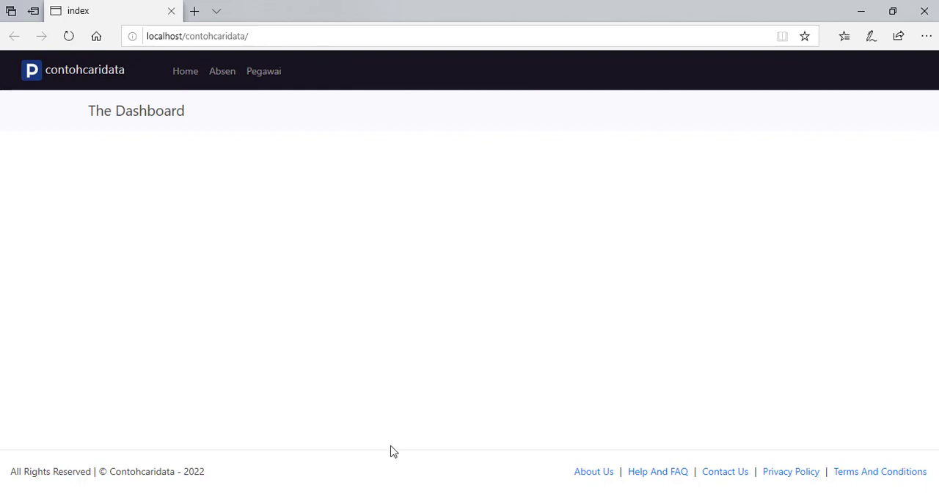
Return to PHPRad and preview the project in Chrome instead of Edge
{"action": "mouse_move", "coordinate": [354, 497]}
{"action": "left_click", "coordinate": [296, 464]}
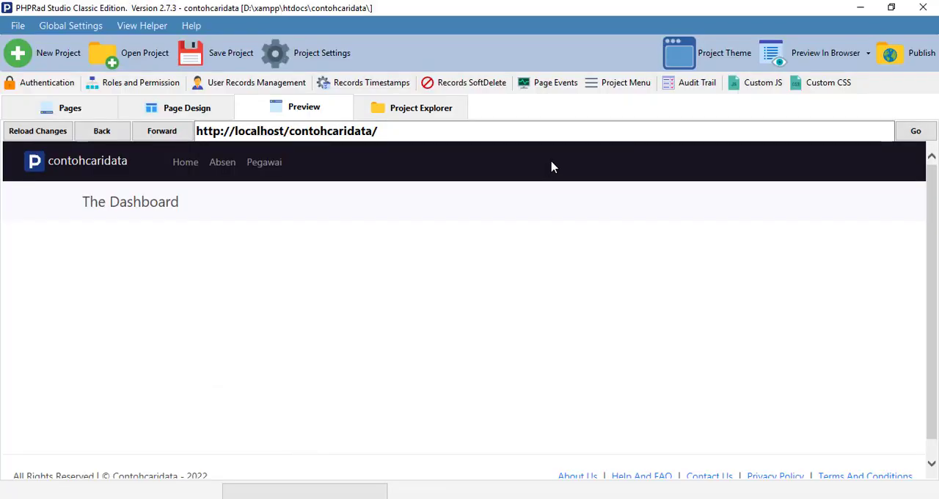
{"action": "left_click", "coordinate": [868, 59]}
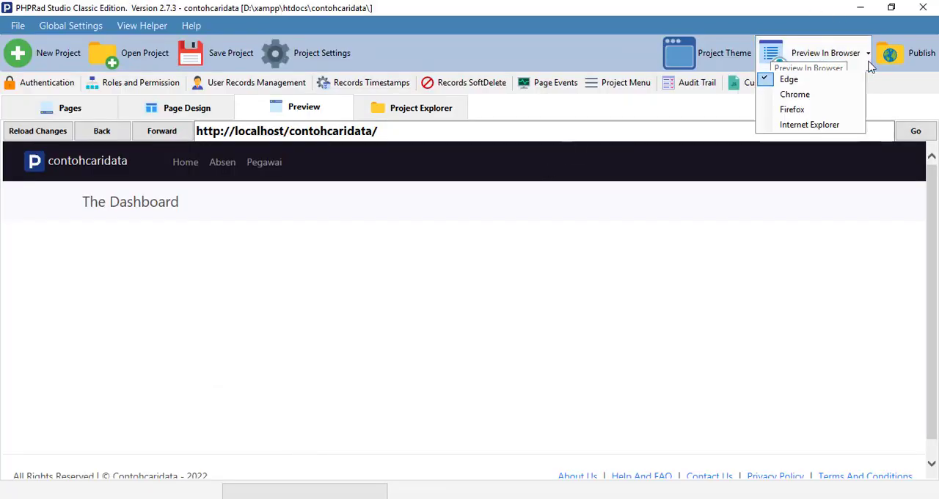
{"action": "left_click", "coordinate": [800, 97]}
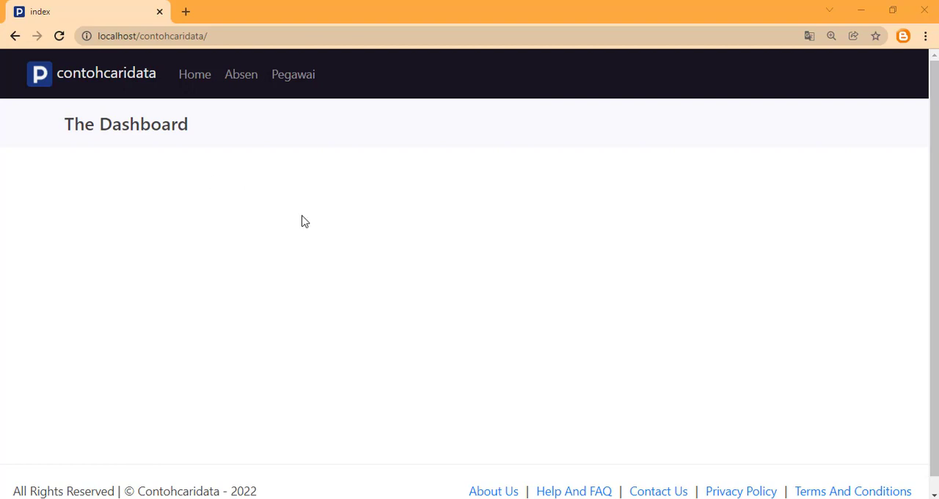
Back in PHPRad, set the project theme template to bootswatches - superhero.css and reload the preview with the changes
{"action": "left_click", "coordinate": [356, 498]}
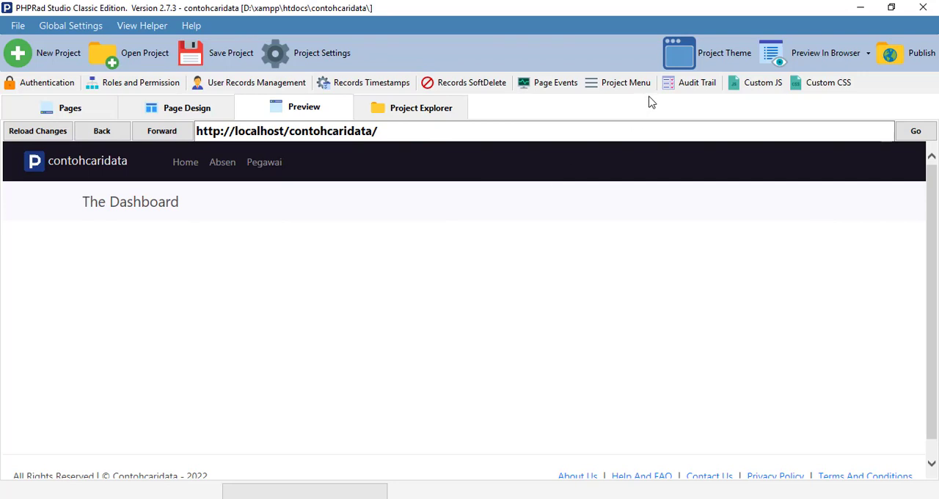
{"action": "left_click", "coordinate": [699, 60]}
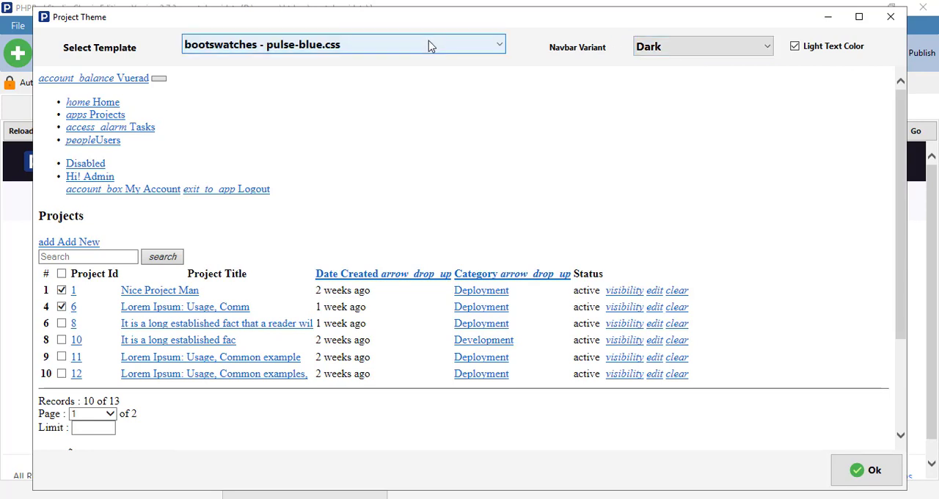
{"action": "left_click", "coordinate": [431, 45]}
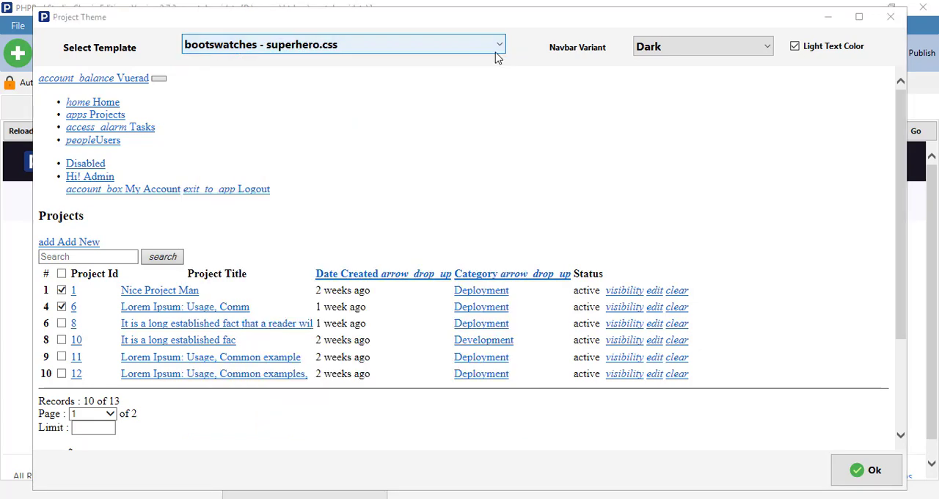
{"action": "left_click", "coordinate": [489, 40]}
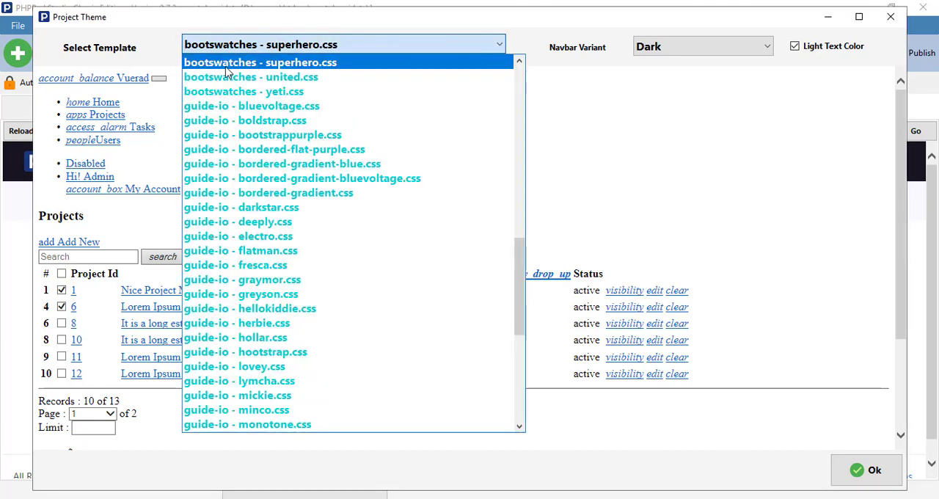
{"action": "left_click", "coordinate": [316, 65]}
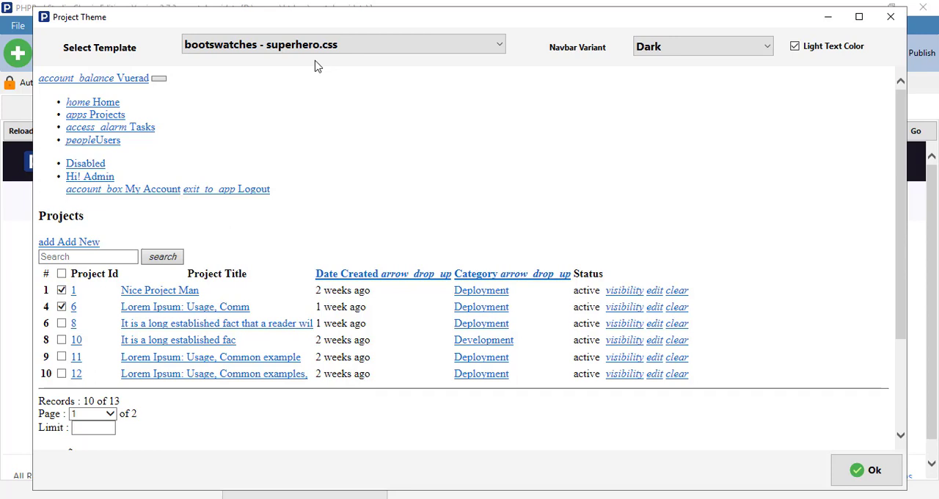
{"action": "left_click", "coordinate": [868, 472]}
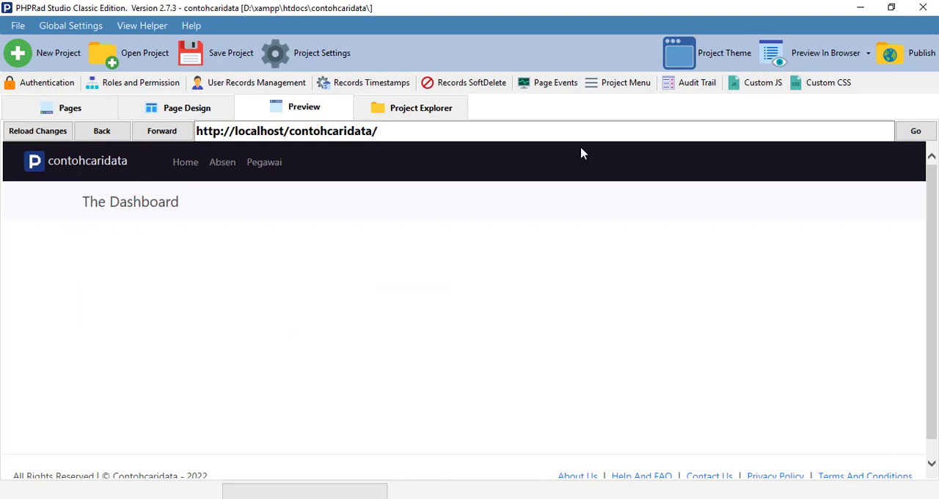
{"action": "left_click", "coordinate": [37, 130]}
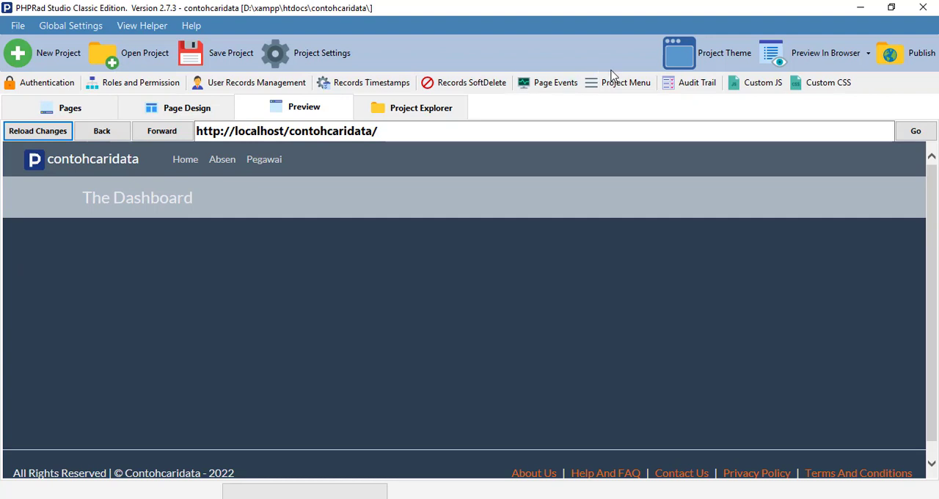
Set the project menu style to Static Collapse SideBar and reload the preview with the changes
{"action": "left_click", "coordinate": [612, 87]}
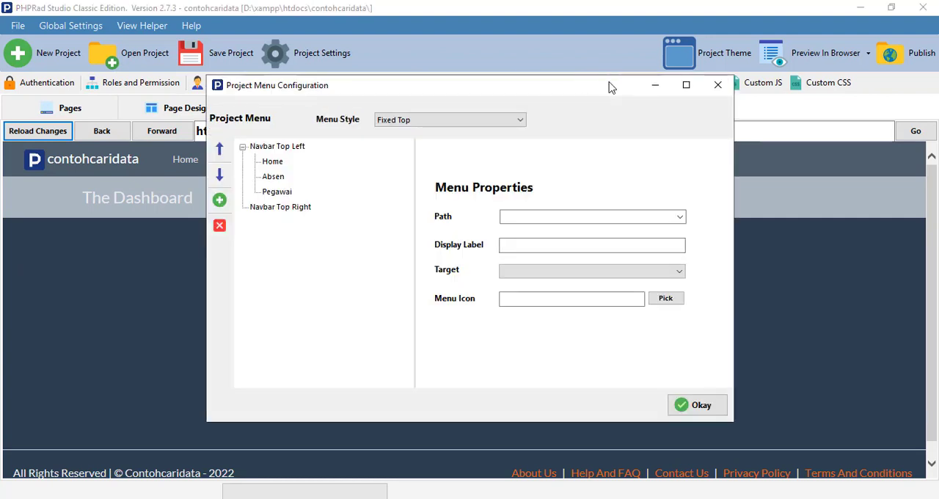
{"action": "left_click", "coordinate": [383, 120]}
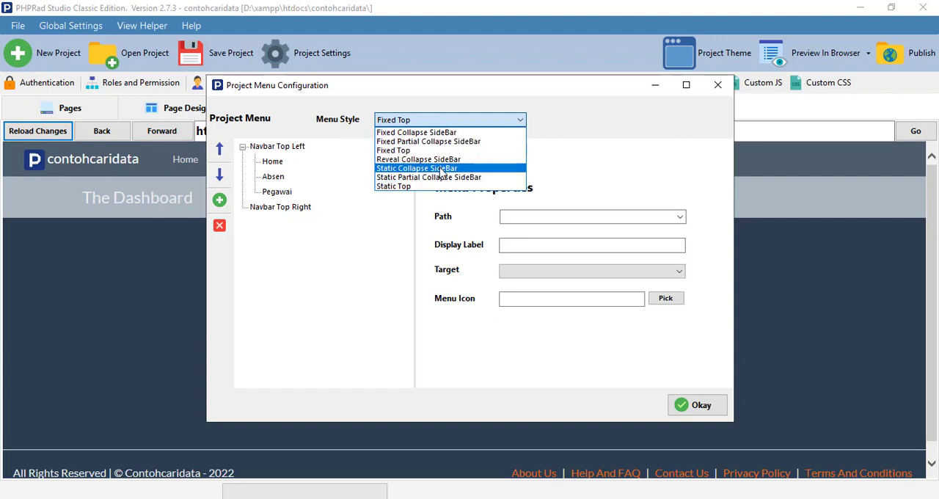
{"action": "left_click", "coordinate": [441, 169]}
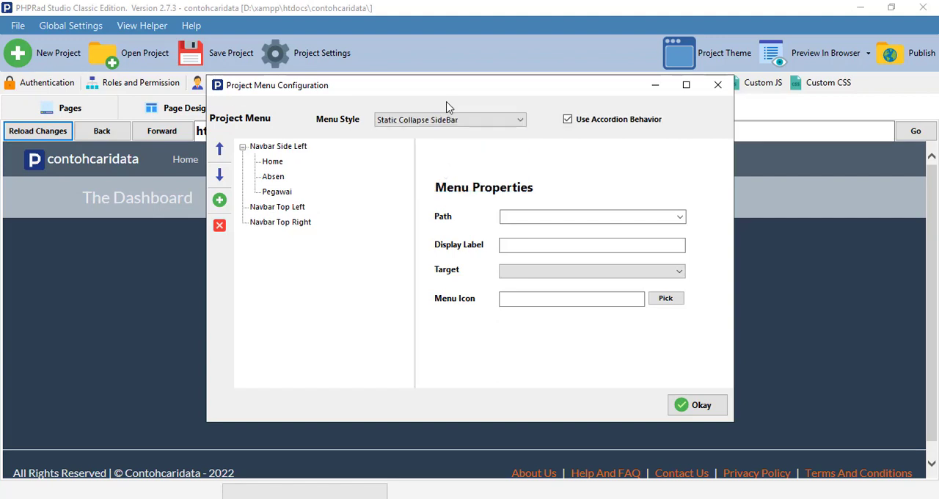
{"action": "left_click", "coordinate": [693, 410]}
{"action": "left_click", "coordinate": [55, 132]}
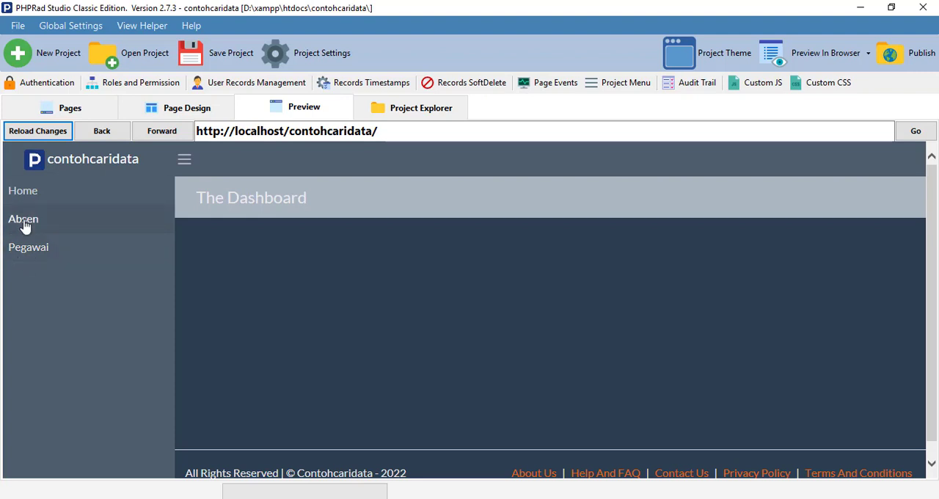
Move the Pegawai item above Absen in the project menu and reload the preview with the changes
{"action": "left_click", "coordinate": [606, 86]}
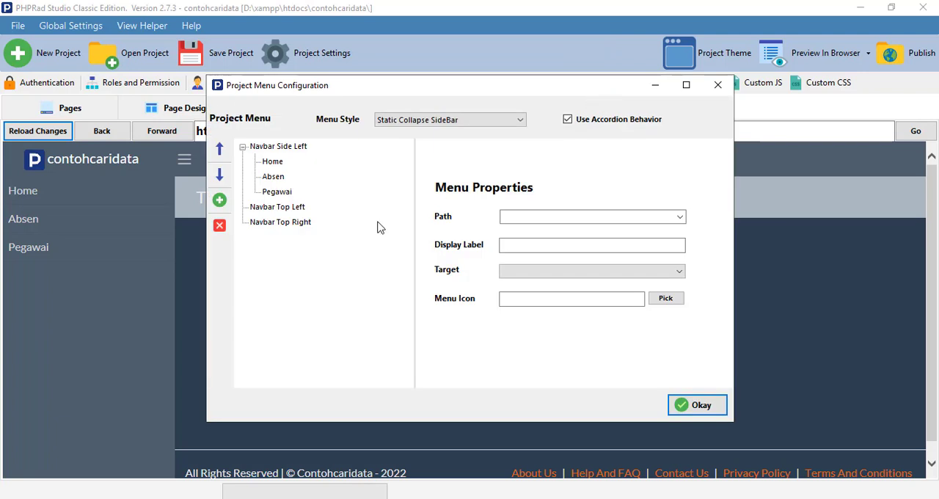
{"action": "left_click", "coordinate": [278, 192]}
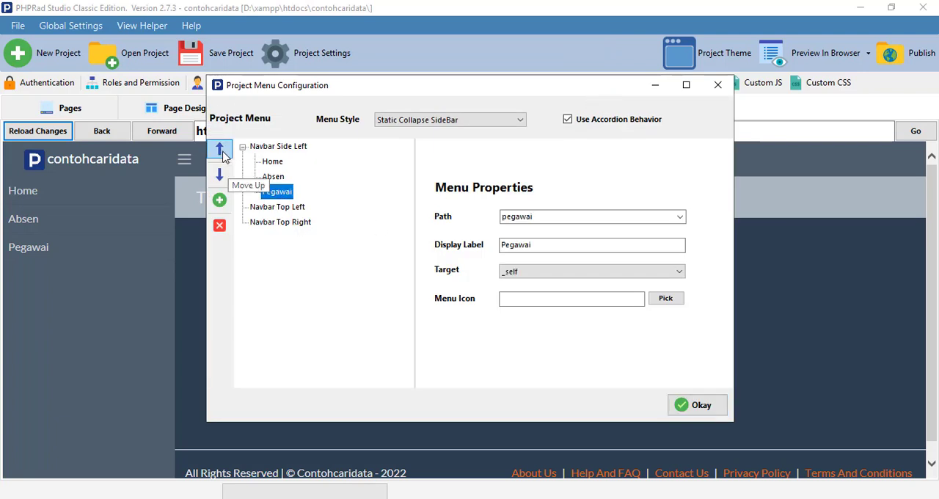
{"action": "left_click", "coordinate": [223, 154]}
{"action": "left_click", "coordinate": [703, 413]}
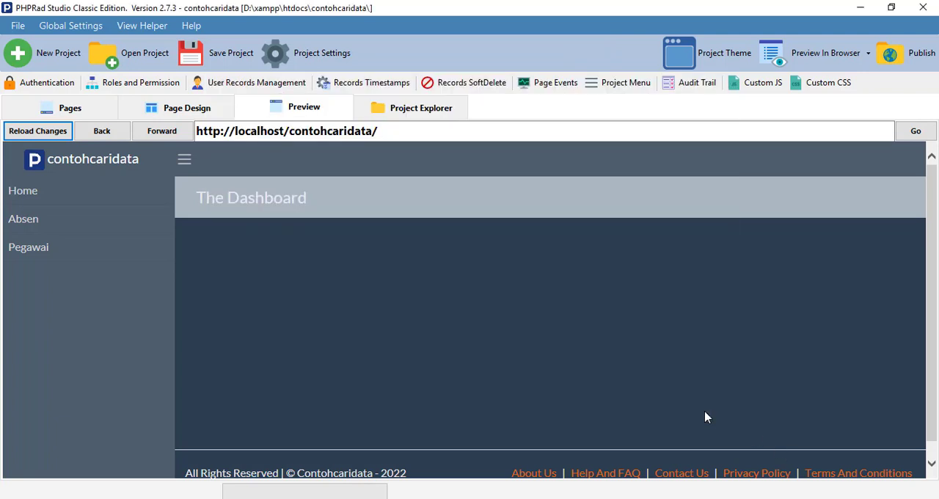
{"action": "left_click", "coordinate": [52, 137]}
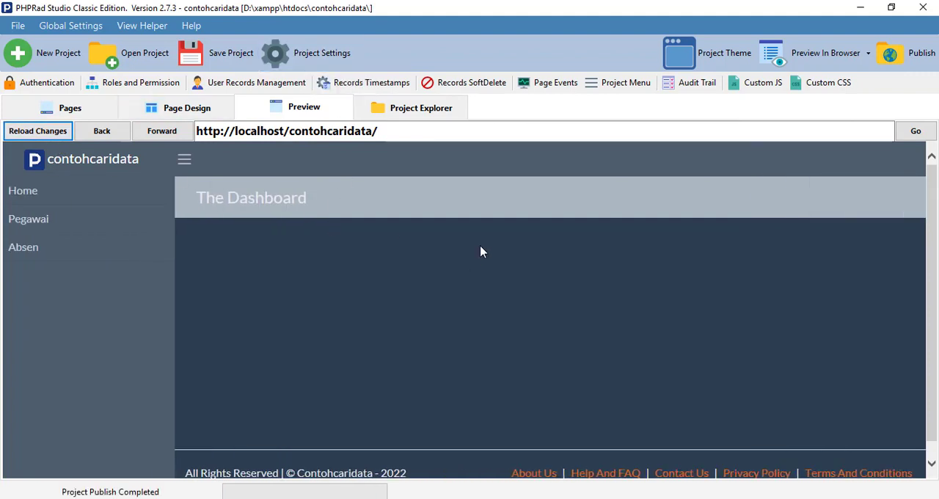
Switch to Chrome and refresh the contohcaridata site
{"action": "mouse_move", "coordinate": [422, 497]}
{"action": "left_click", "coordinate": [422, 455]}
{"action": "left_click", "coordinate": [58, 35]}
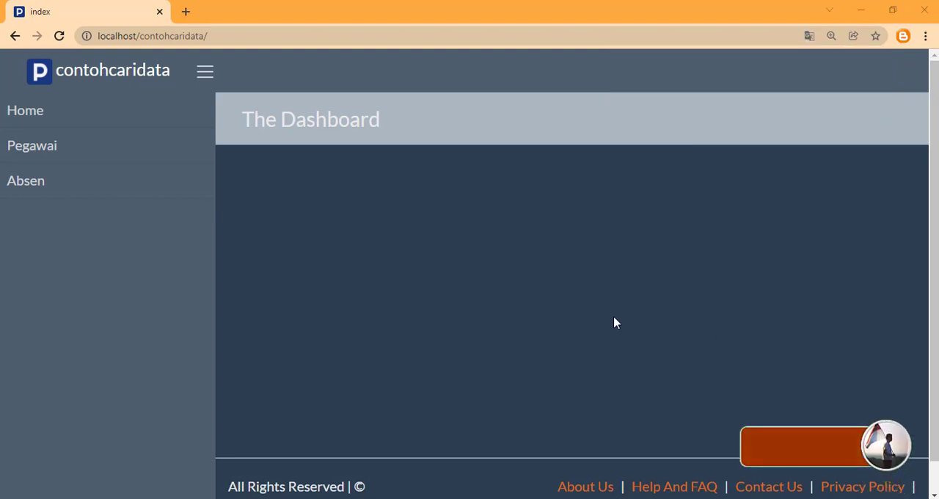
Add a new Pegawai record with the employee's Nip and name and Jk set to P, and submit it
{"action": "left_click", "coordinate": [32, 150]}
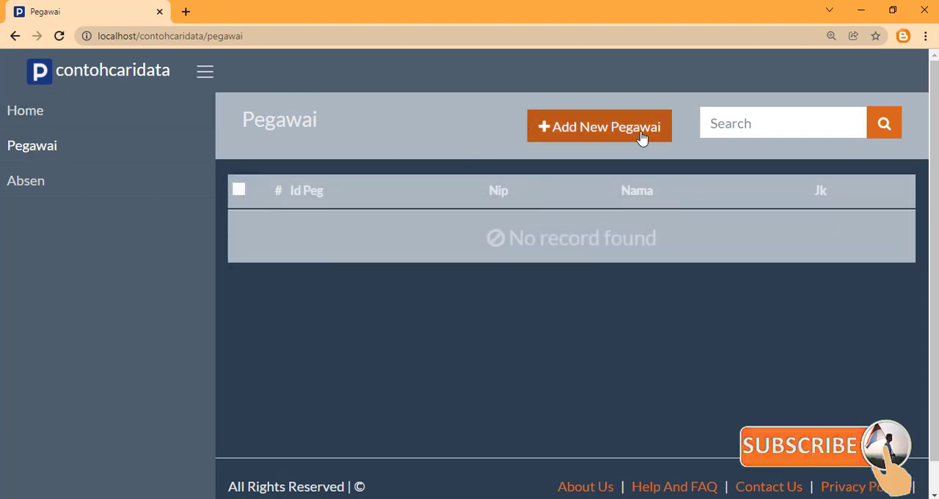
{"action": "left_click", "coordinate": [618, 130]}
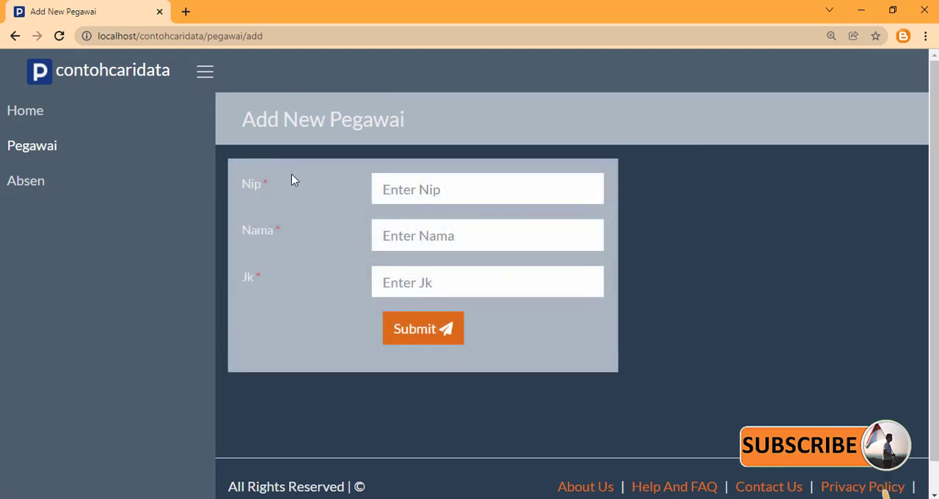
{"action": "left_click", "coordinate": [398, 192]}
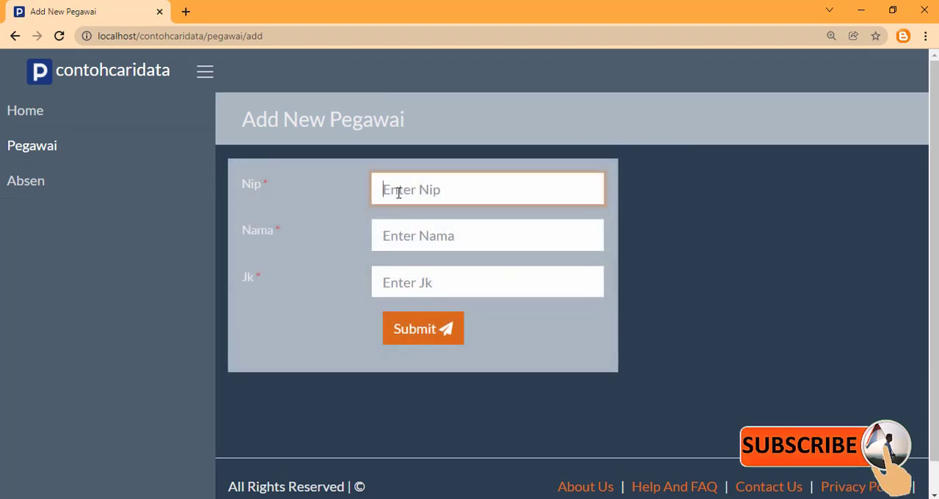
{"action": "type", "text": "1"}
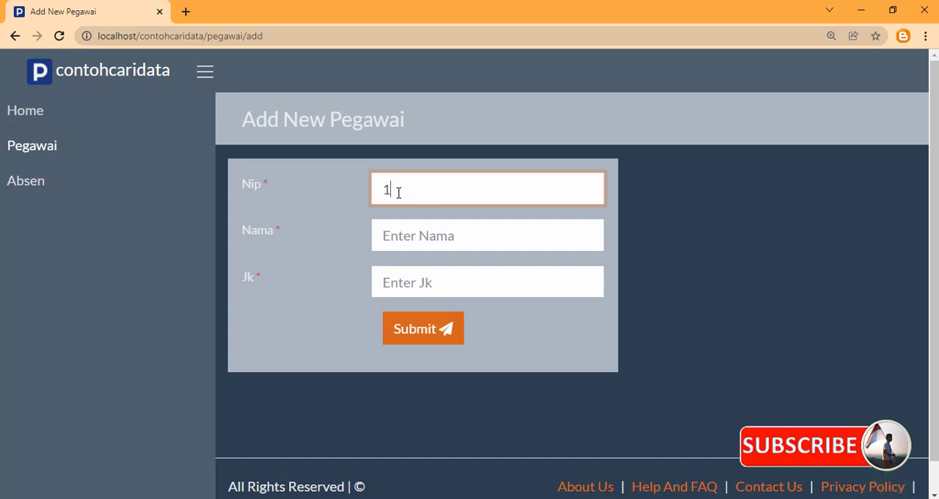
{"action": "type", "text": "92758858"}
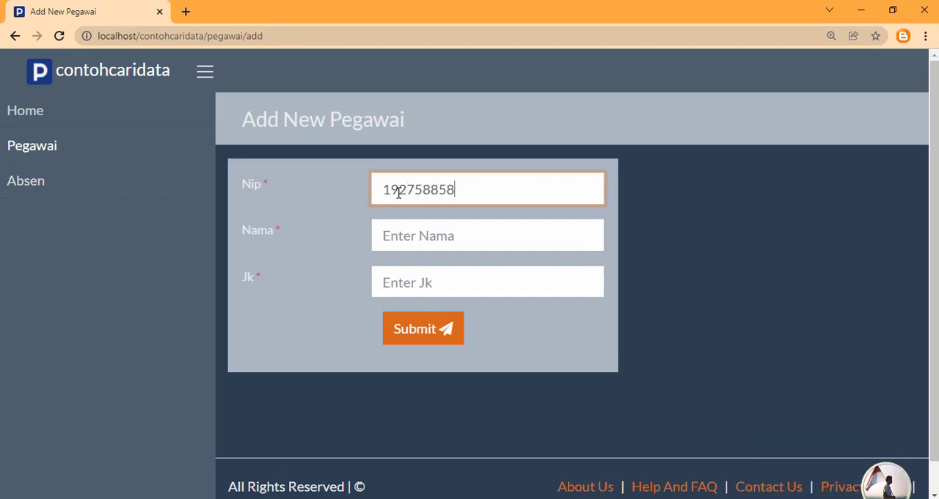
{"action": "type", "text": "09"}
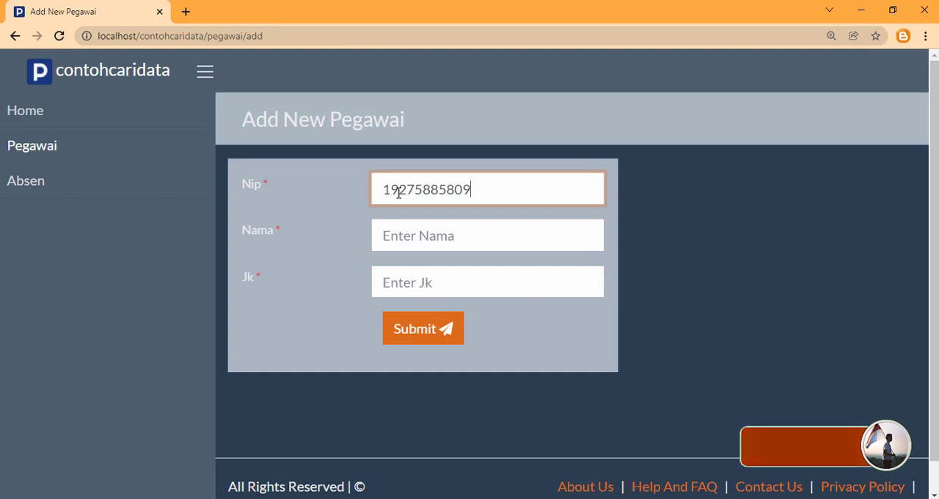
{"action": "left_click", "coordinate": [392, 234]}
{"action": "type", "text": "wati"}
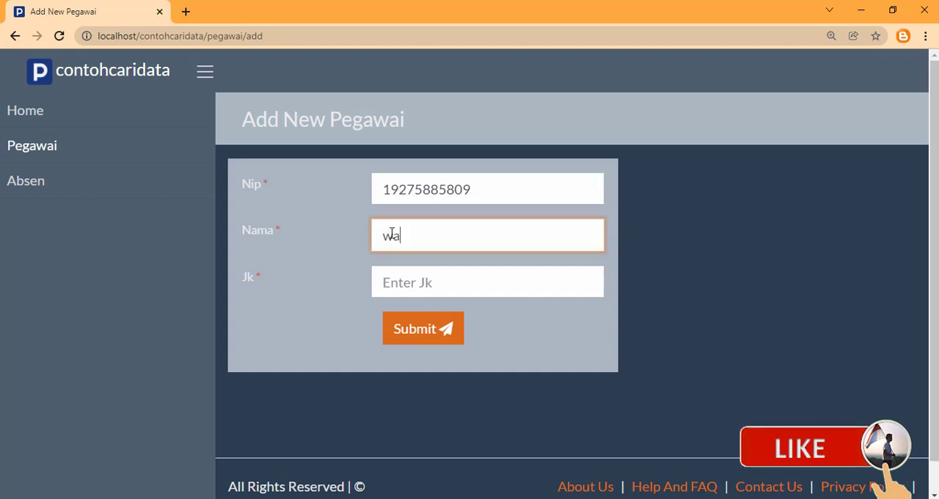
{"action": "left_click", "coordinate": [440, 268]}
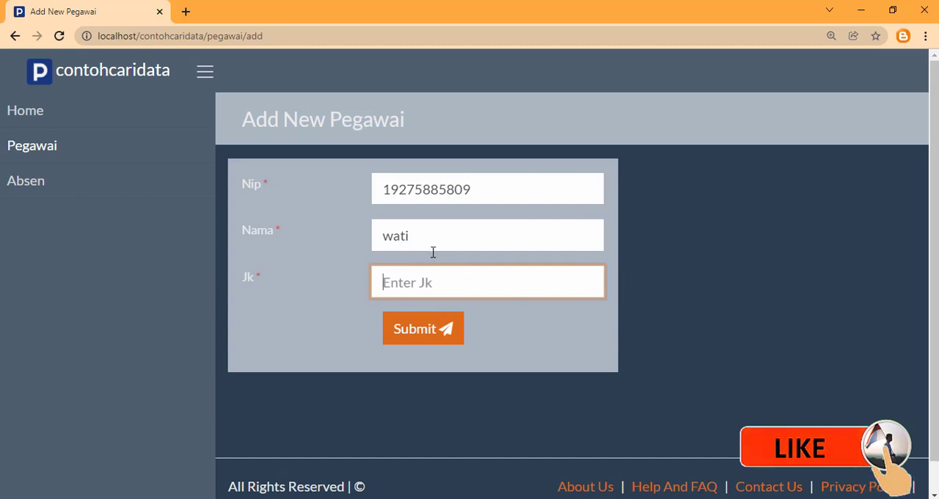
{"action": "type", "text": "P"}
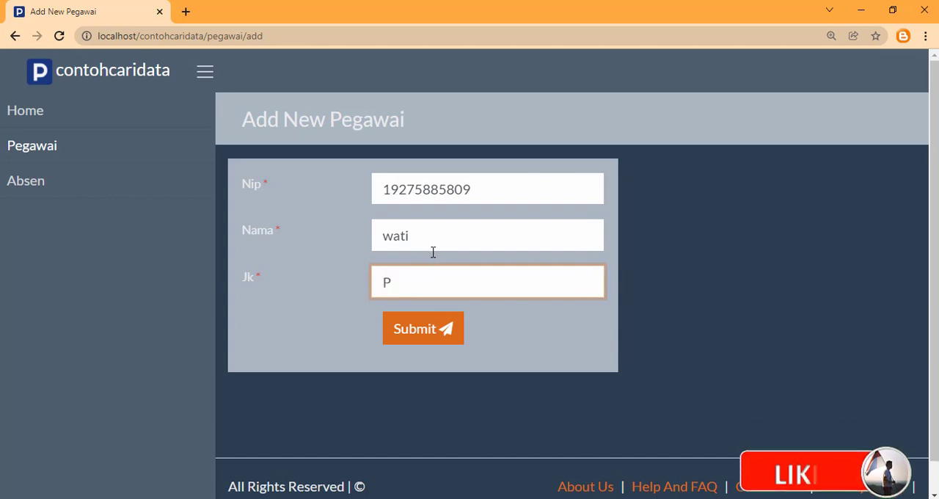
{"action": "left_click", "coordinate": [400, 345]}
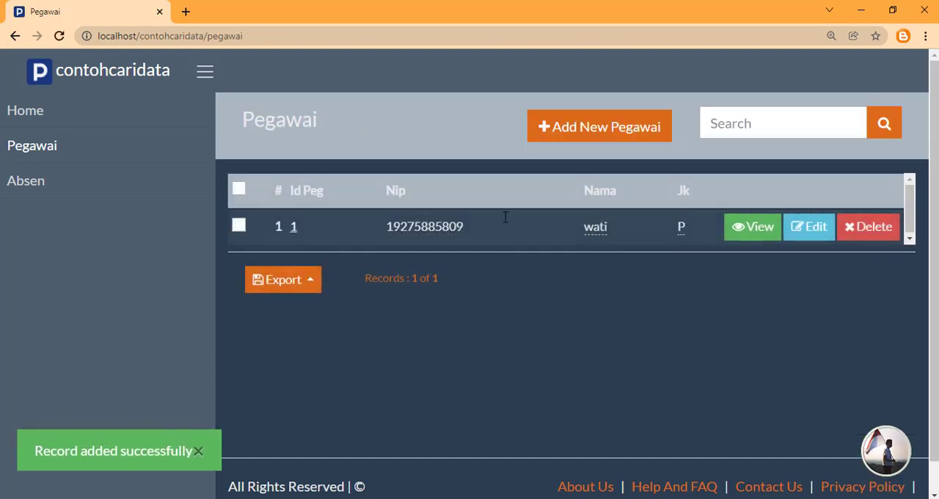
Open another Add New Pegawai form, switch to PHPRad, and change the JK field on the pegawai Add Page to a Select control
{"action": "left_click", "coordinate": [617, 131]}
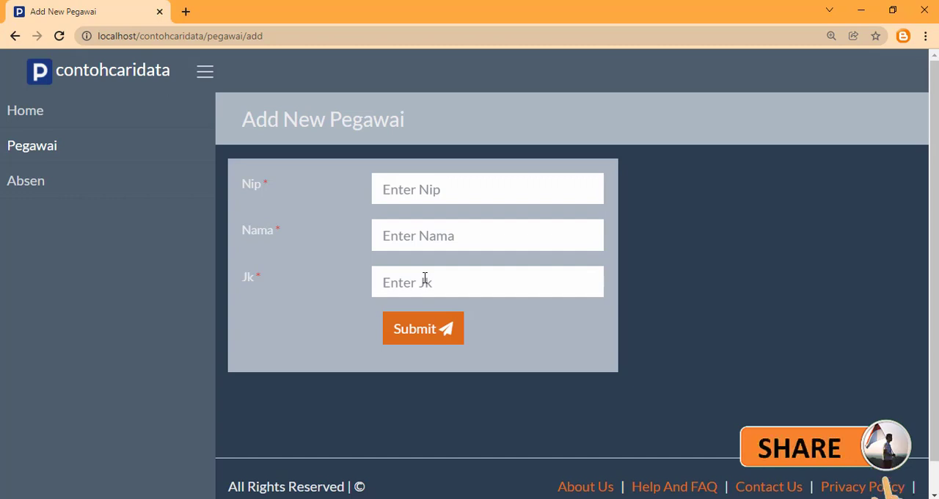
{"action": "mouse_move", "coordinate": [355, 498]}
{"action": "left_click", "coordinate": [354, 451]}
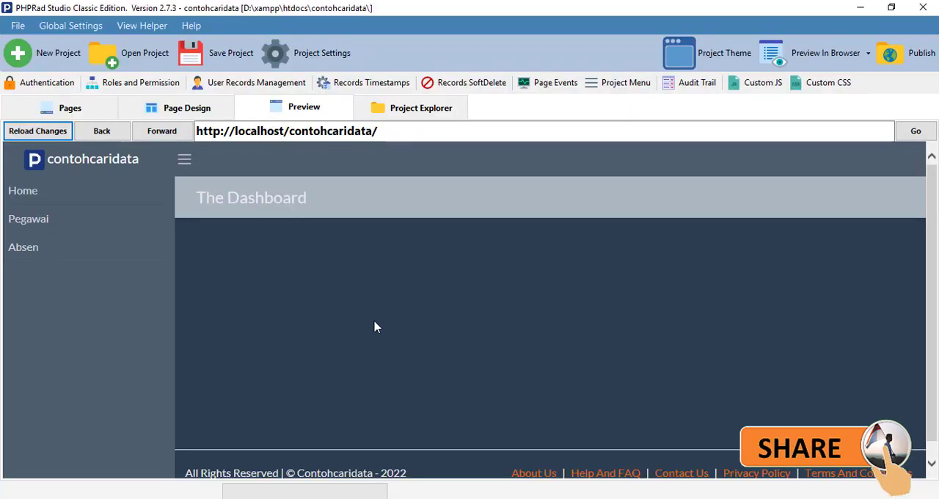
{"action": "left_click", "coordinate": [70, 108]}
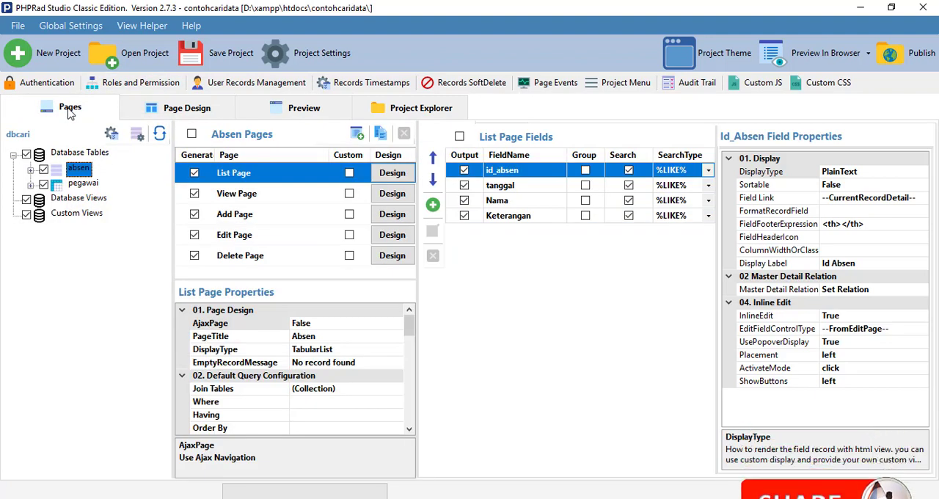
{"action": "left_click", "coordinate": [83, 184]}
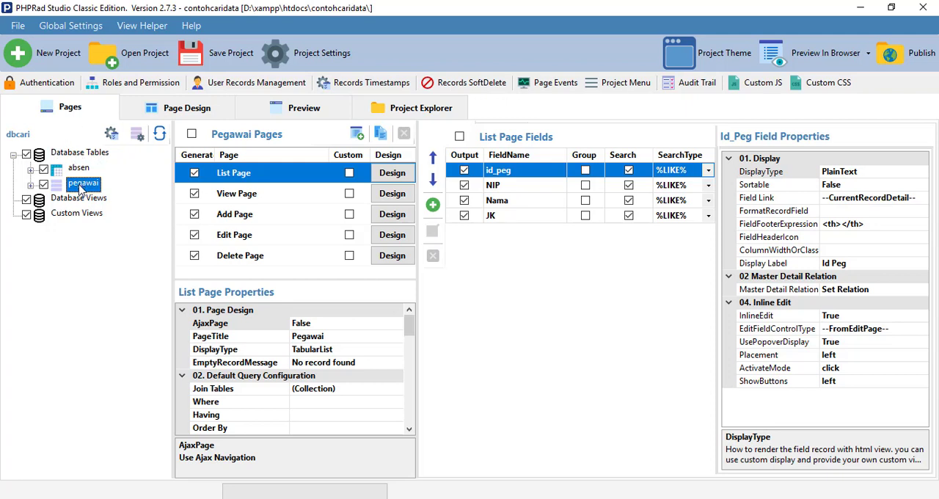
{"action": "left_click", "coordinate": [227, 222]}
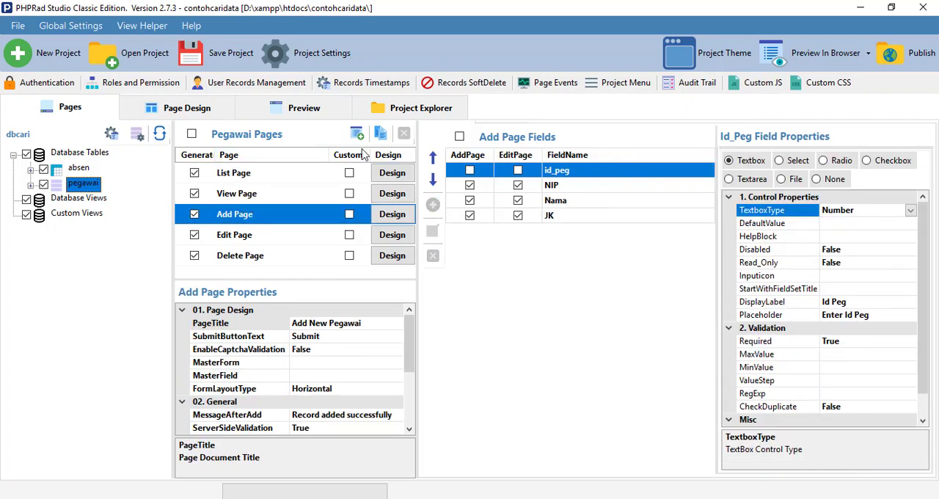
{"action": "left_click", "coordinate": [551, 221]}
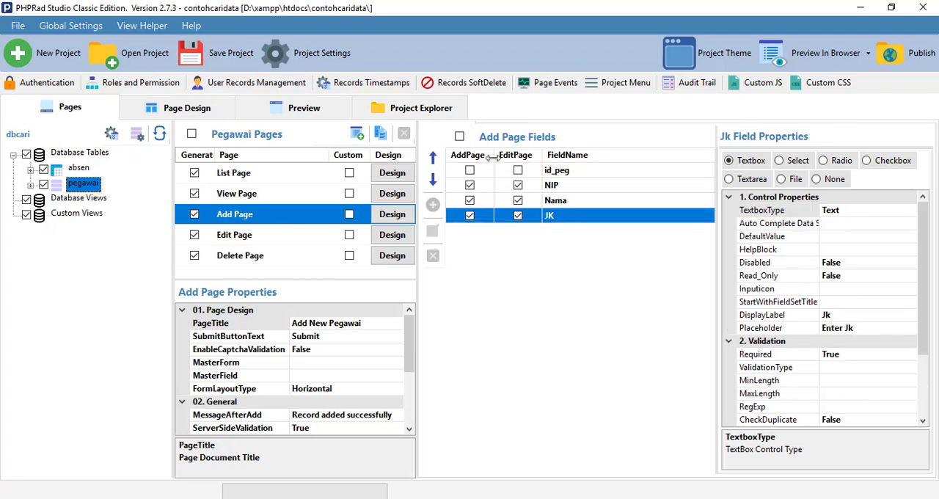
{"action": "left_click", "coordinate": [779, 161]}
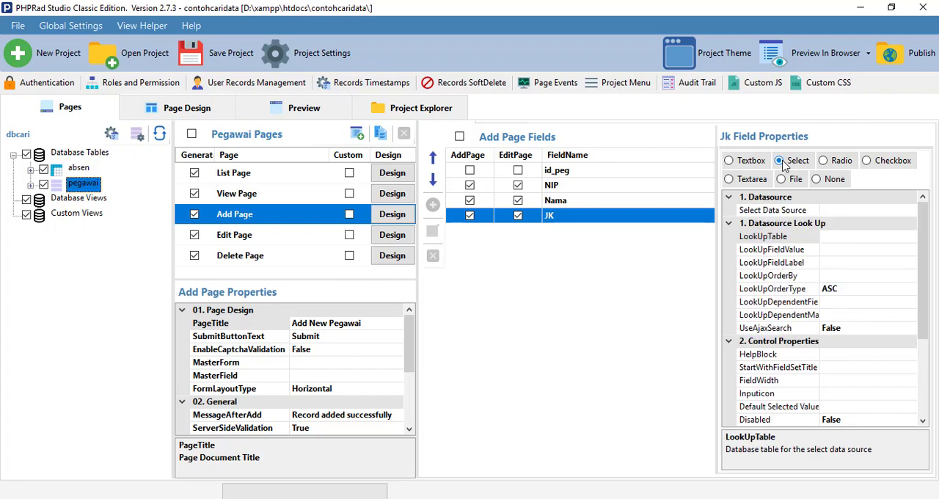
Give the JK field an Enter Value data source with L labelled Laki-Laki and P labelled Perempuan
{"action": "left_click", "coordinate": [840, 210]}
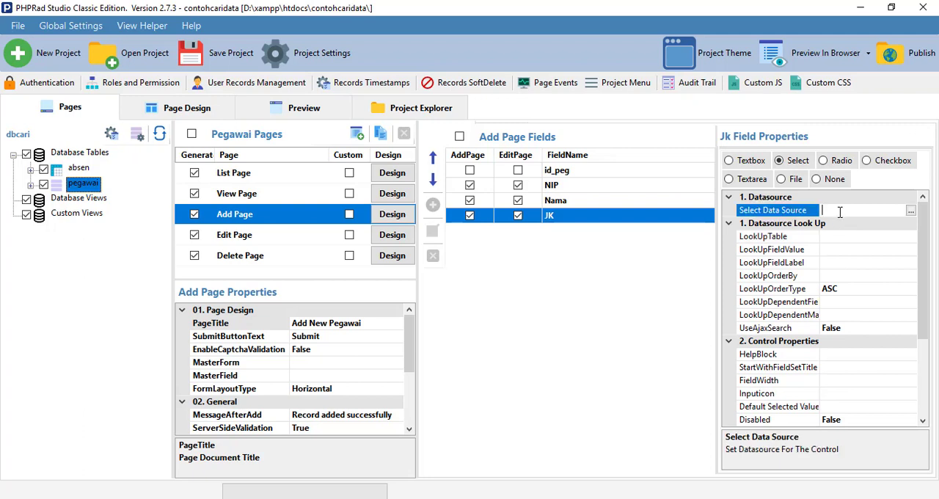
{"action": "left_click", "coordinate": [910, 212]}
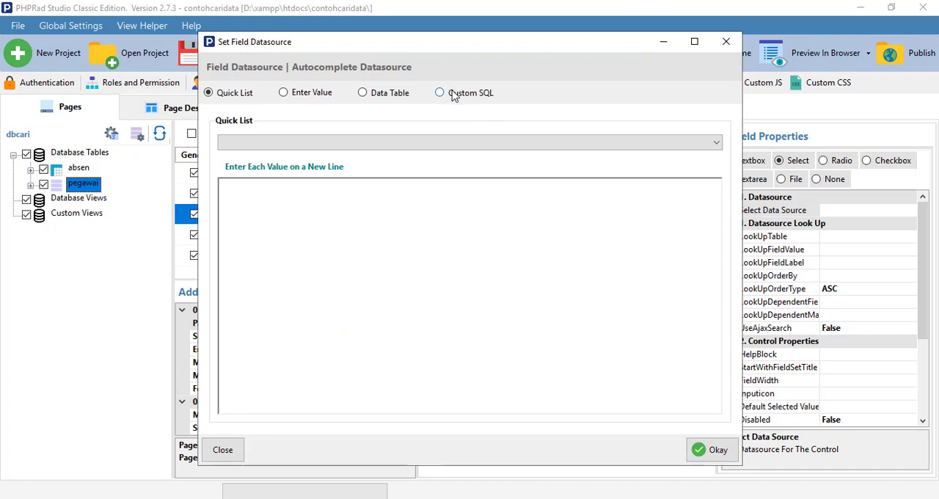
{"action": "left_click", "coordinate": [284, 93]}
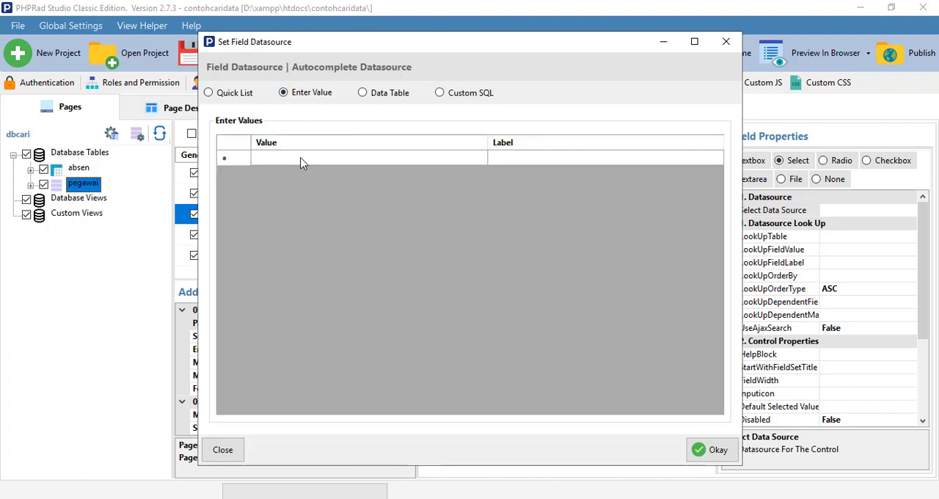
{"action": "left_click", "coordinate": [275, 161]}
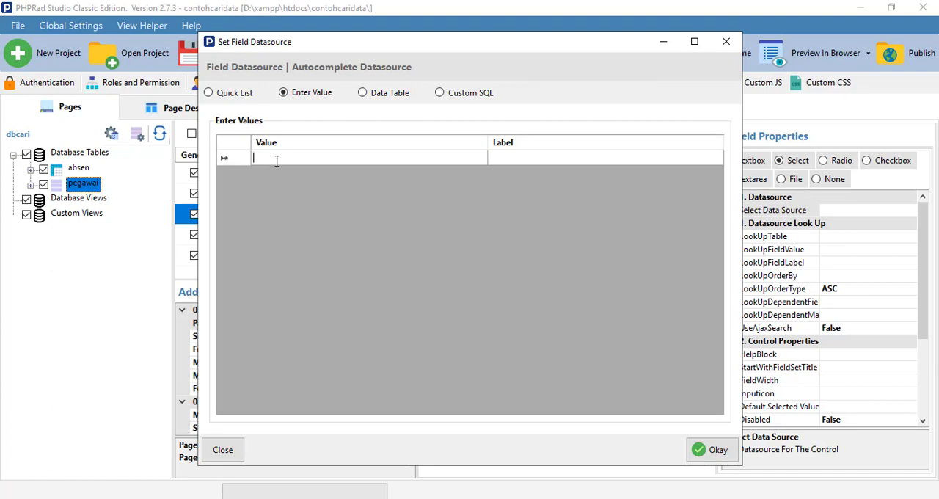
{"action": "type", "text": "L"}
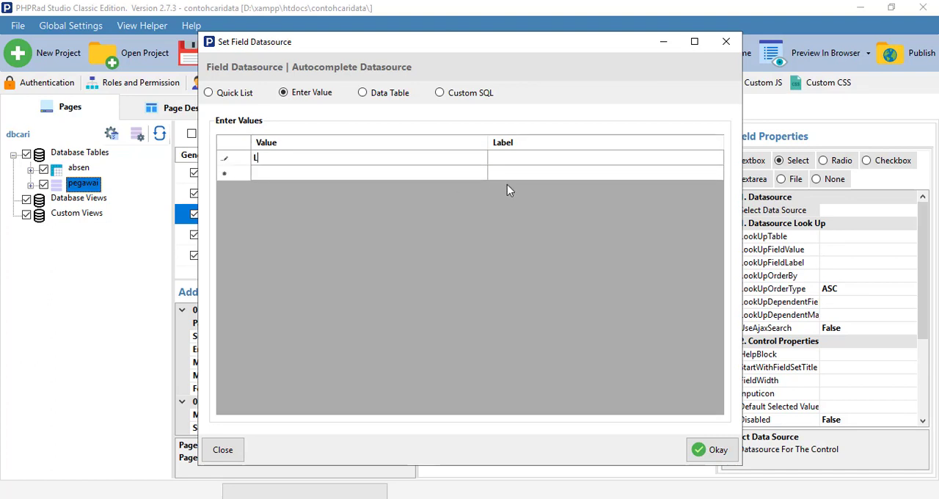
{"action": "left_click", "coordinate": [509, 158]}
{"action": "left_click", "coordinate": [510, 157]}
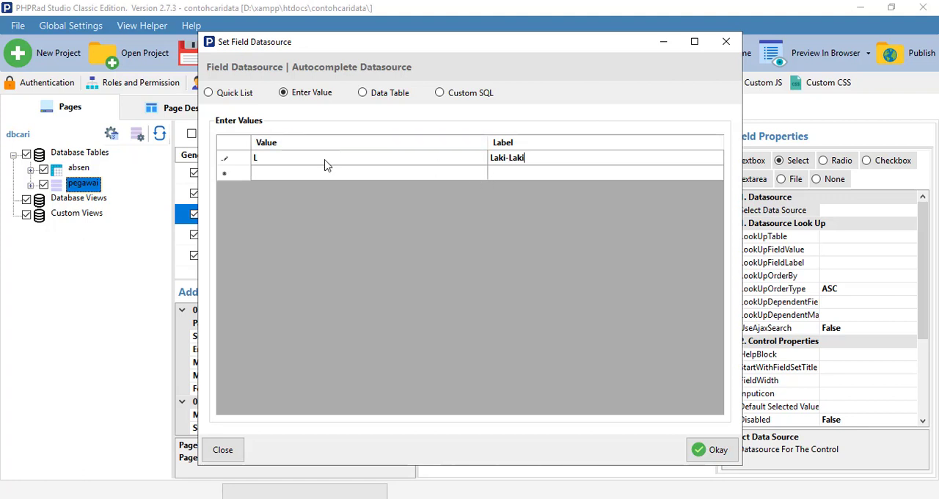
{"action": "left_click", "coordinate": [269, 171]}
{"action": "type", "text": "P"}
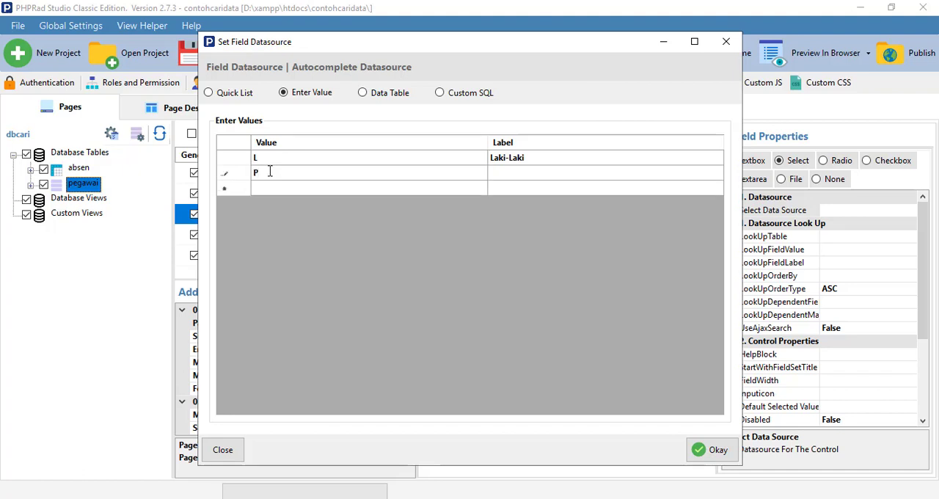
{"action": "left_click", "coordinate": [502, 173]}
{"action": "left_click", "coordinate": [712, 451]}
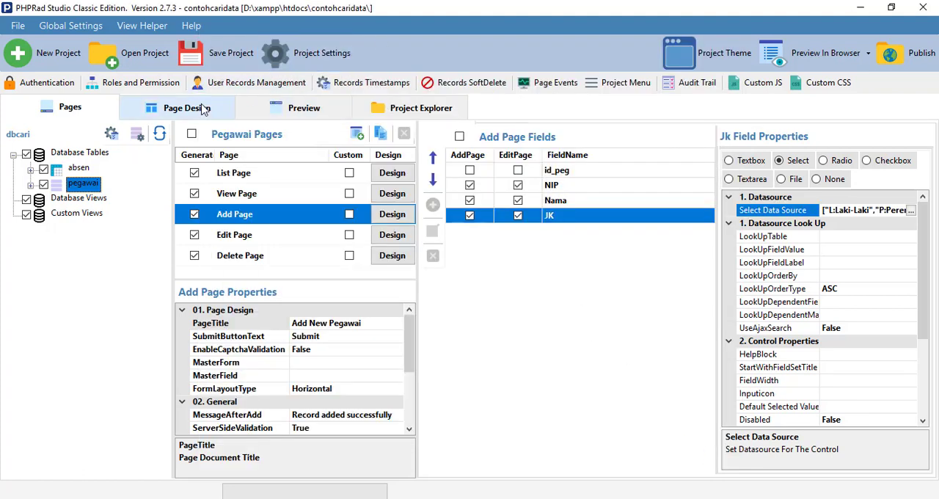
Reload the project preview with the changes, then refresh the Add New Pegawai page in Chrome and check the Jk options
{"action": "left_click", "coordinate": [277, 110]}
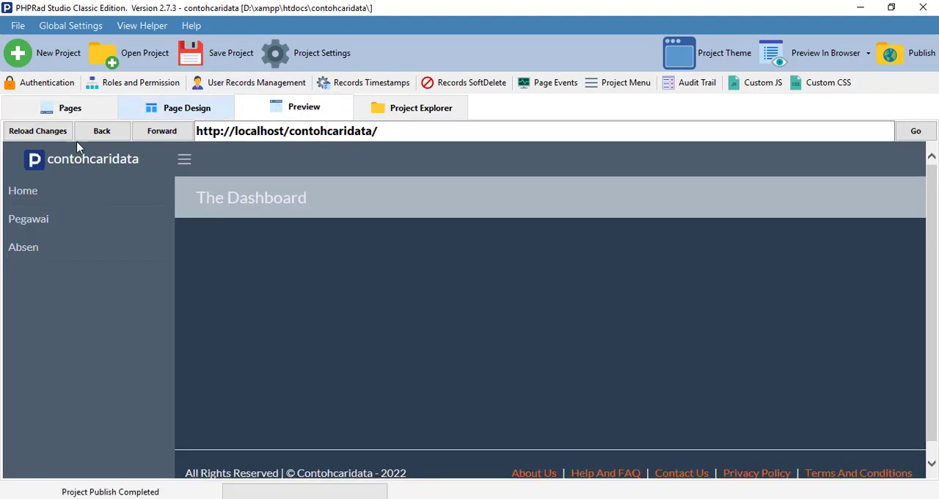
{"action": "left_click", "coordinate": [53, 140]}
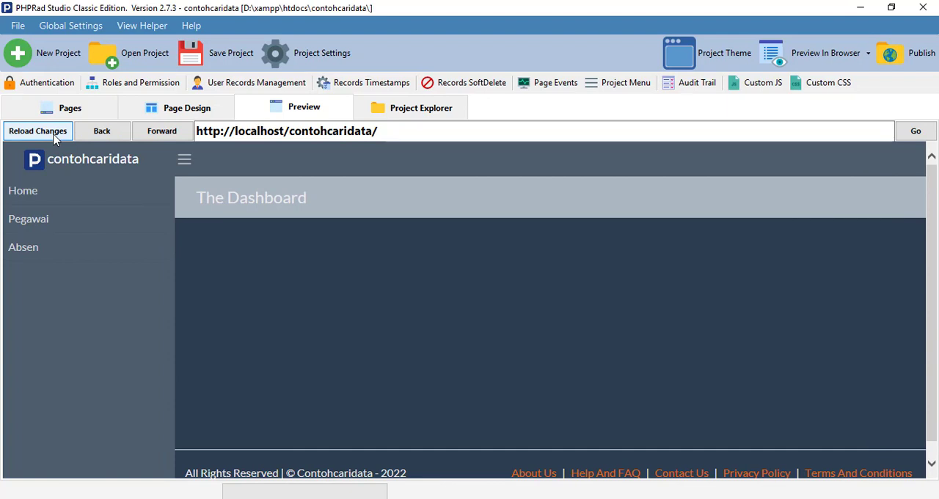
{"action": "left_click", "coordinate": [422, 498]}
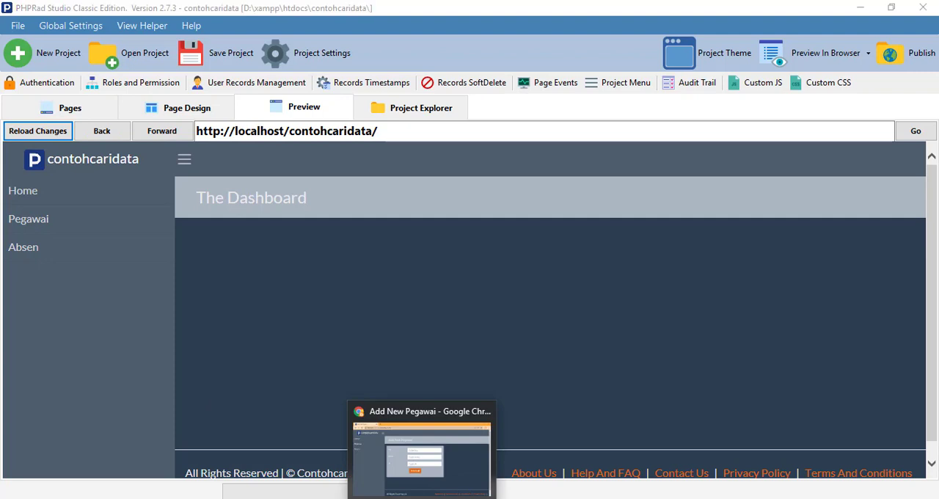
{"action": "left_click", "coordinate": [60, 38]}
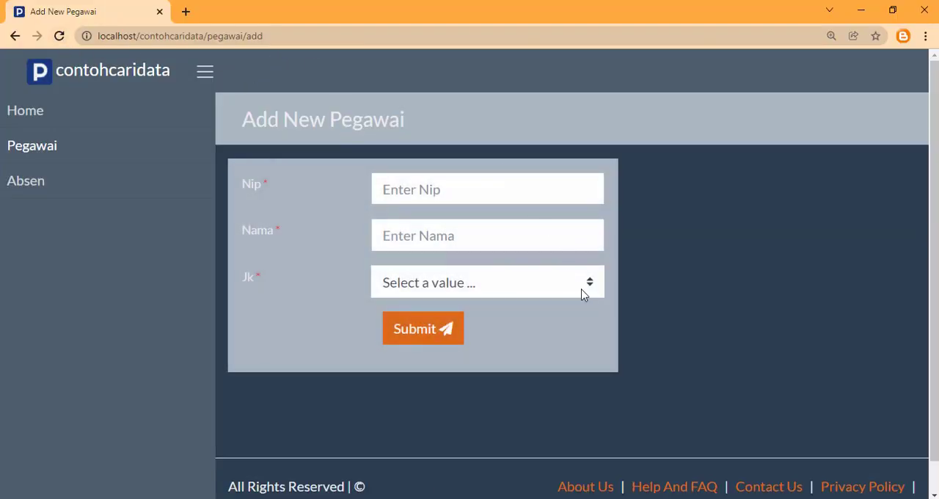
{"action": "left_click", "coordinate": [587, 287]}
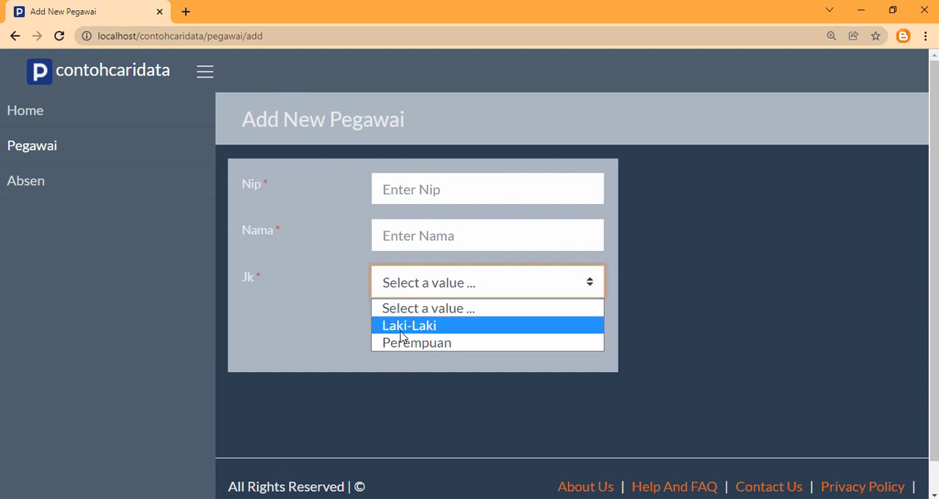
Add a Pegawai record with the employee's Nip and name and Jk set to Laki-Laki, and submit it
{"action": "left_click", "coordinate": [412, 195]}
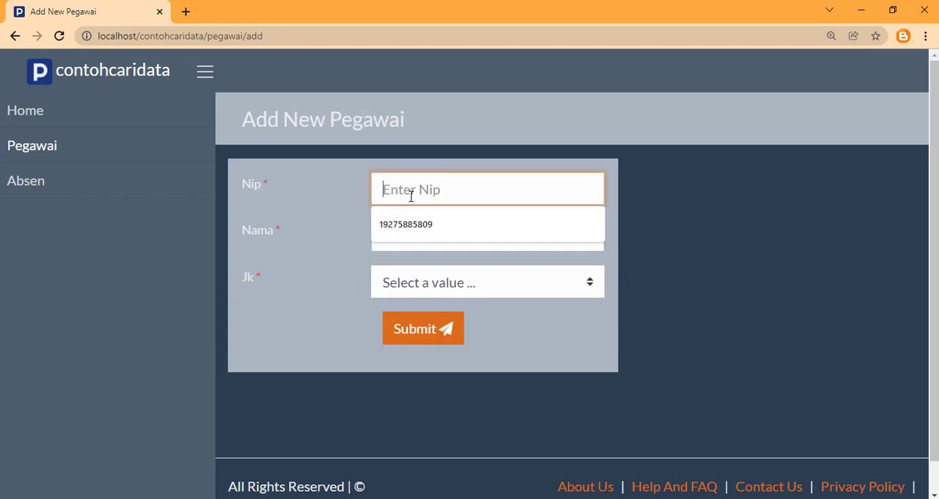
{"action": "type", "text": "3"}
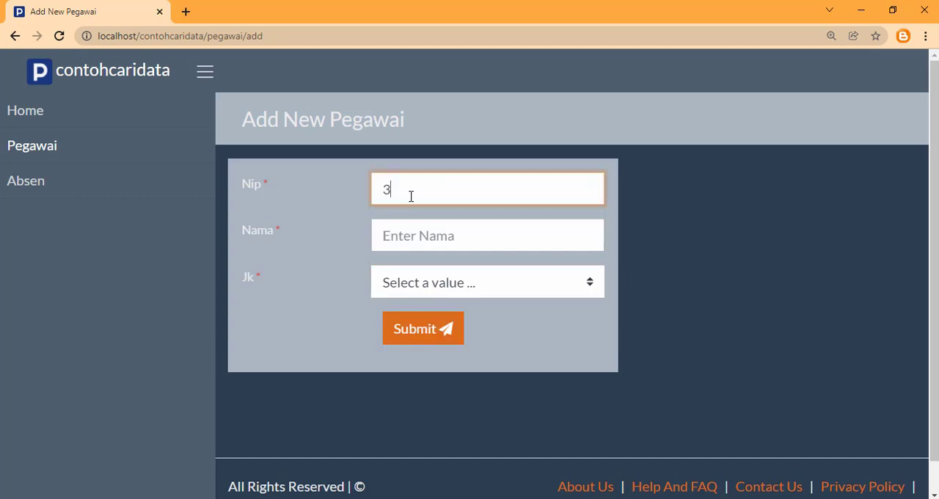
{"action": "type", "text": "456777"}
{"action": "left_click", "coordinate": [433, 235]}
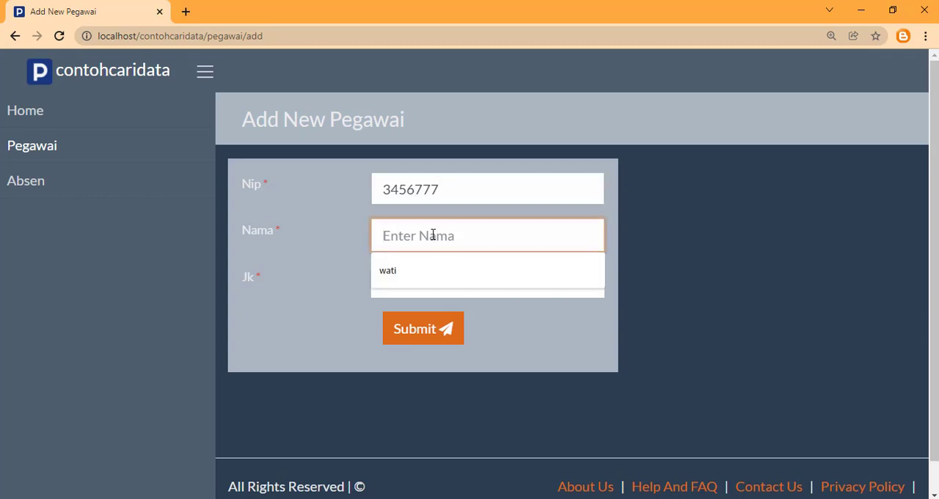
{"action": "type", "text": "budi"}
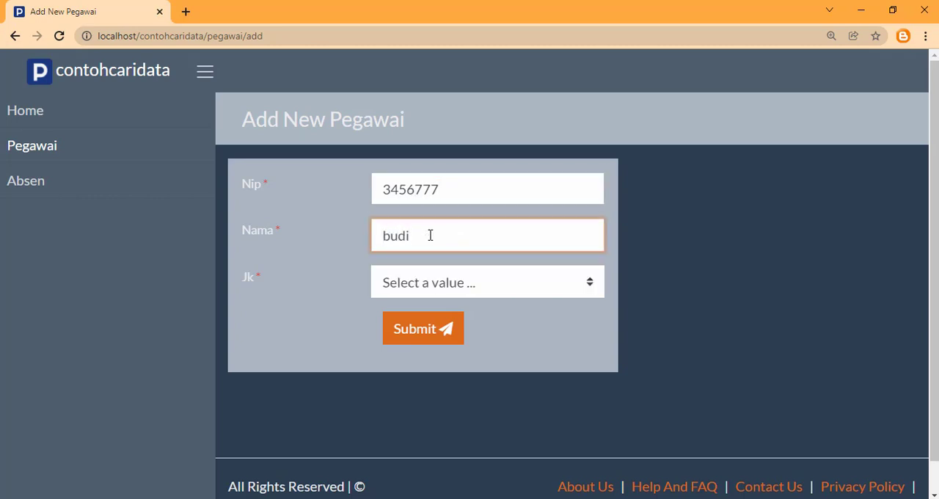
{"action": "left_click", "coordinate": [447, 281]}
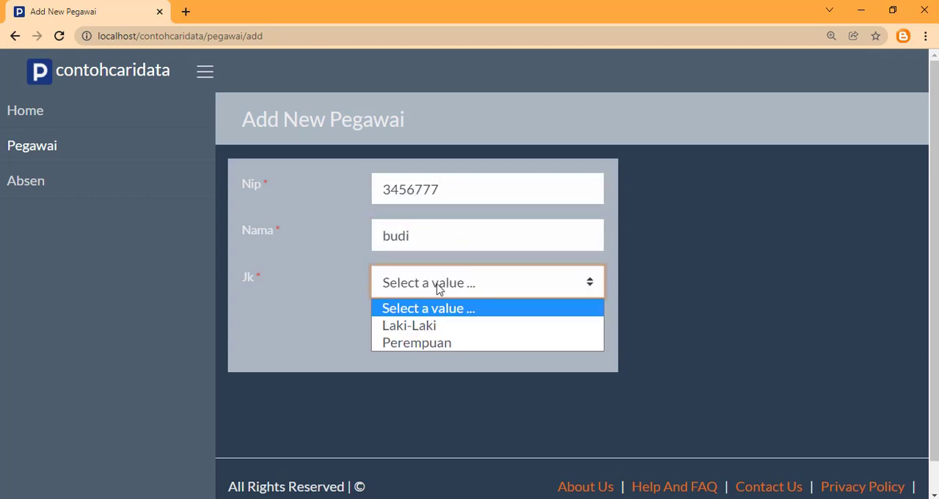
{"action": "left_click", "coordinate": [409, 325]}
{"action": "left_click", "coordinate": [411, 331]}
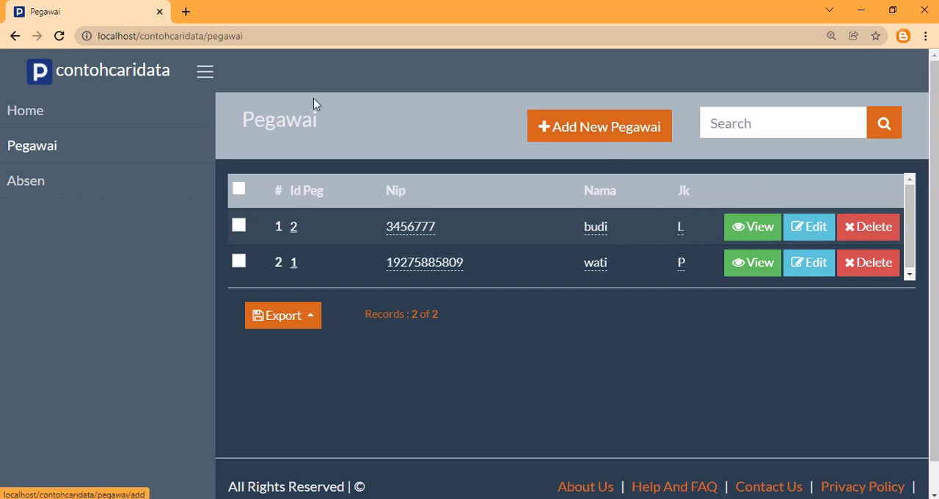
Open another Add New Pegawai form and look through the records in the Pegawai list
{"action": "left_click", "coordinate": [550, 122]}
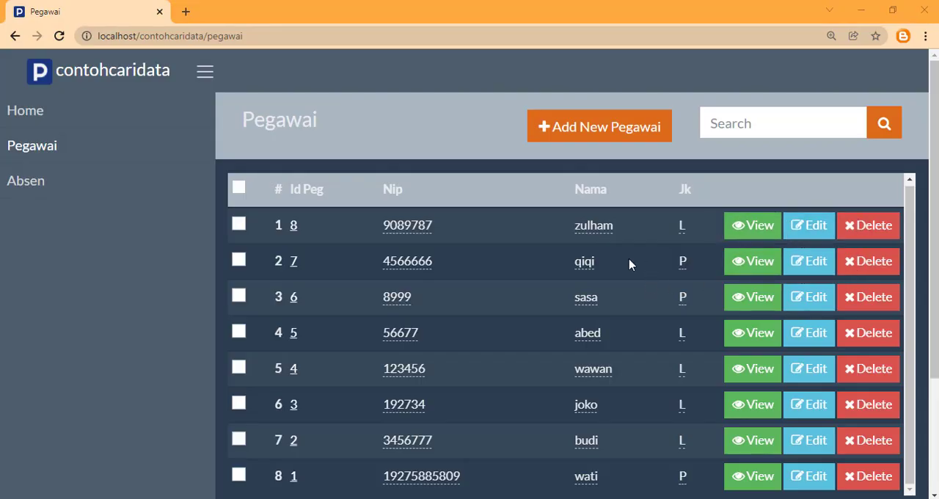
{"action": "scroll", "coordinate": [575, 257], "scroll_direction": "down", "scroll_amount": 3}
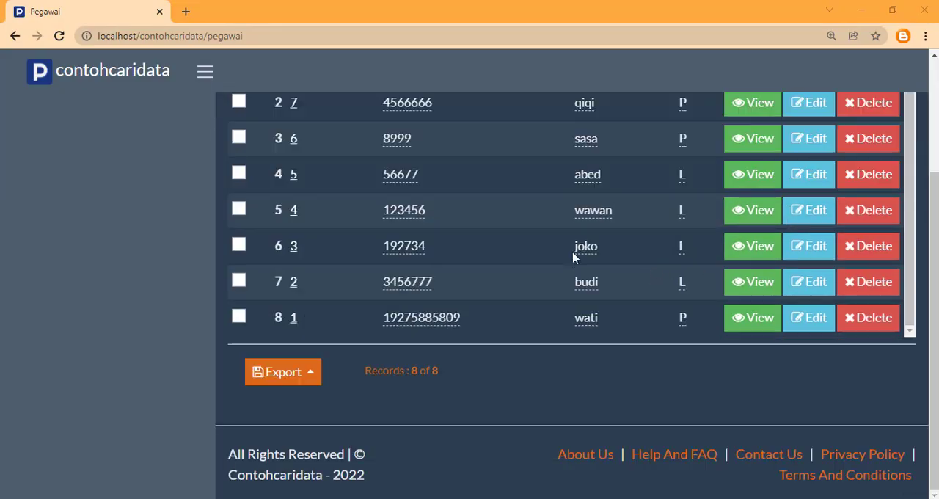
{"action": "scroll", "coordinate": [593, 259], "scroll_direction": "up", "scroll_amount": 5}
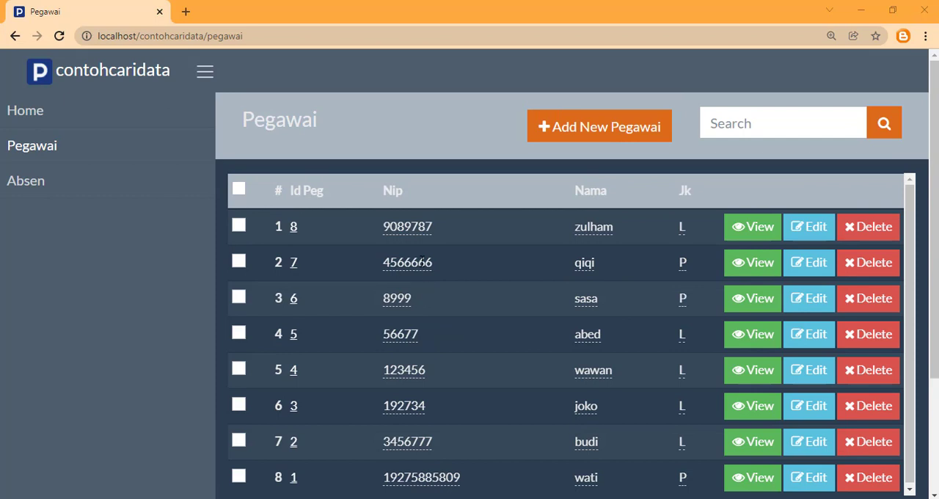
Open the Add New Absen form from the Absen list and check whether its Nama field offers suggestions
{"action": "left_click", "coordinate": [54, 183]}
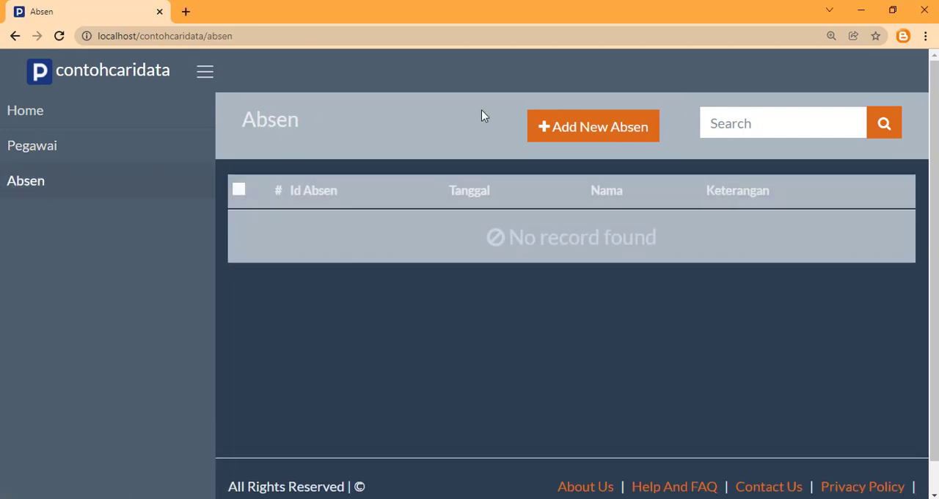
{"action": "left_click", "coordinate": [580, 138]}
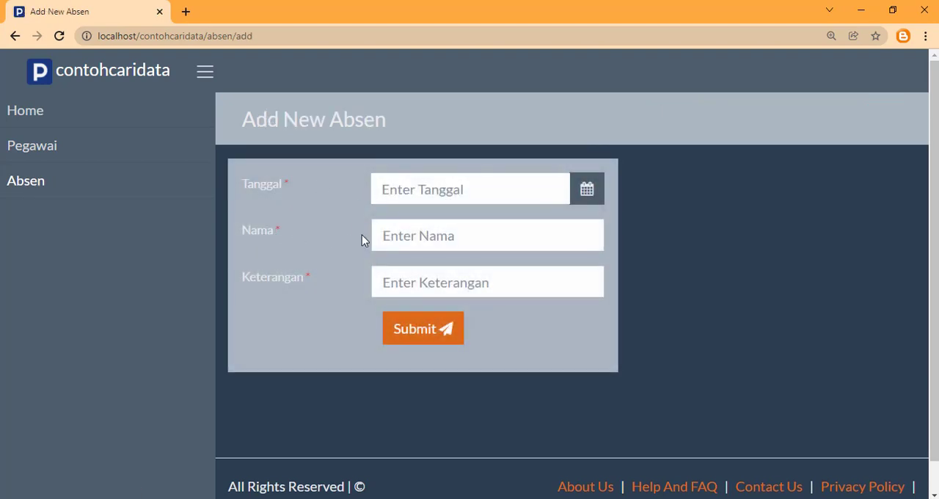
{"action": "left_click", "coordinate": [414, 232]}
{"action": "left_click", "coordinate": [745, 271]}
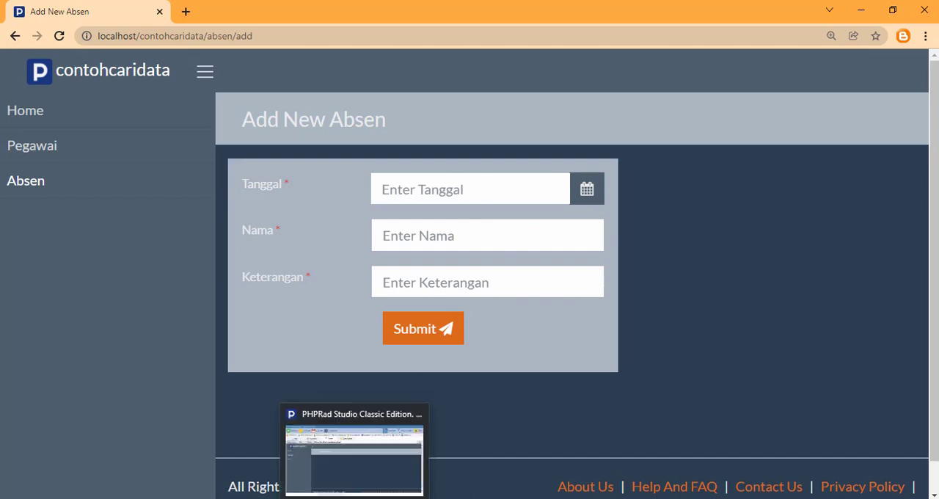
Switch to PHPRad and select the Nama field on the absen table's Add Page
{"action": "left_click", "coordinate": [354, 498]}
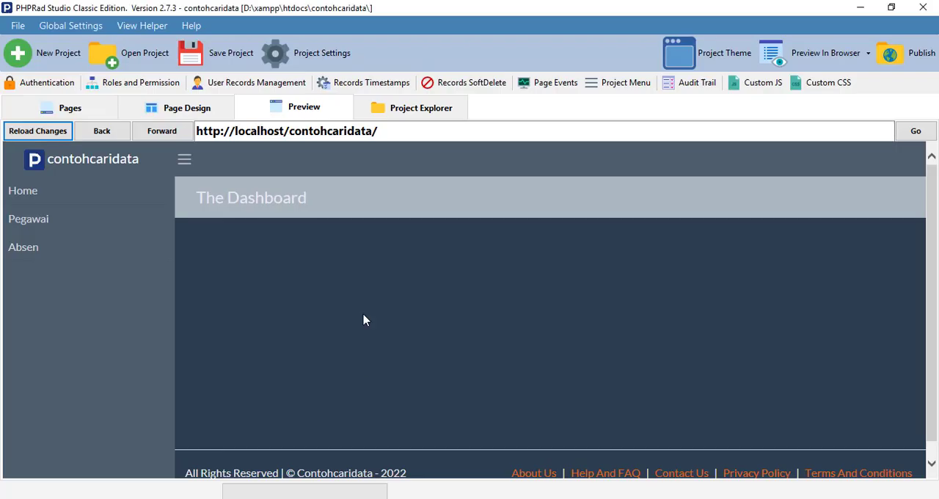
{"action": "left_click", "coordinate": [100, 113]}
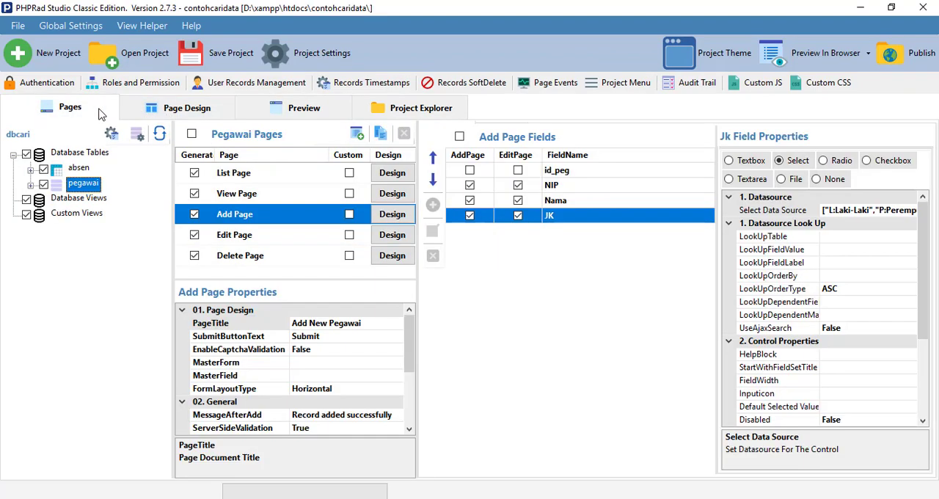
{"action": "left_click", "coordinate": [77, 169]}
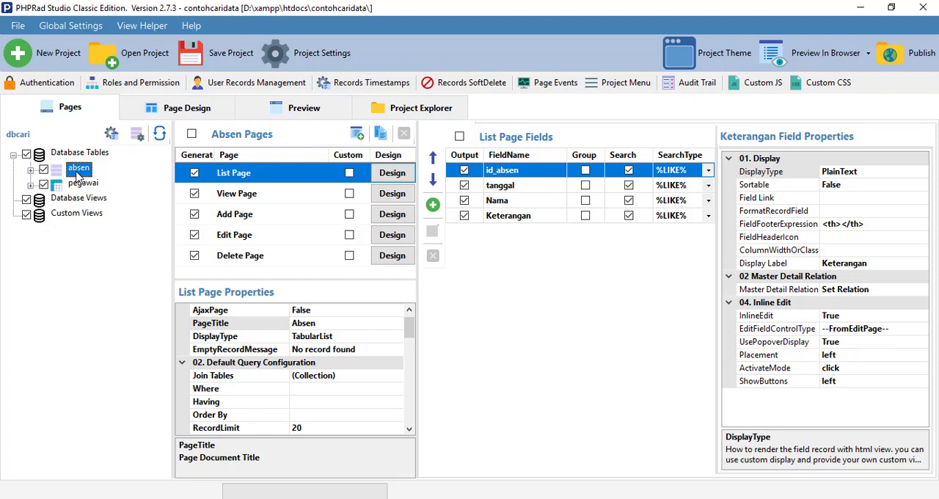
{"action": "left_click", "coordinate": [232, 220]}
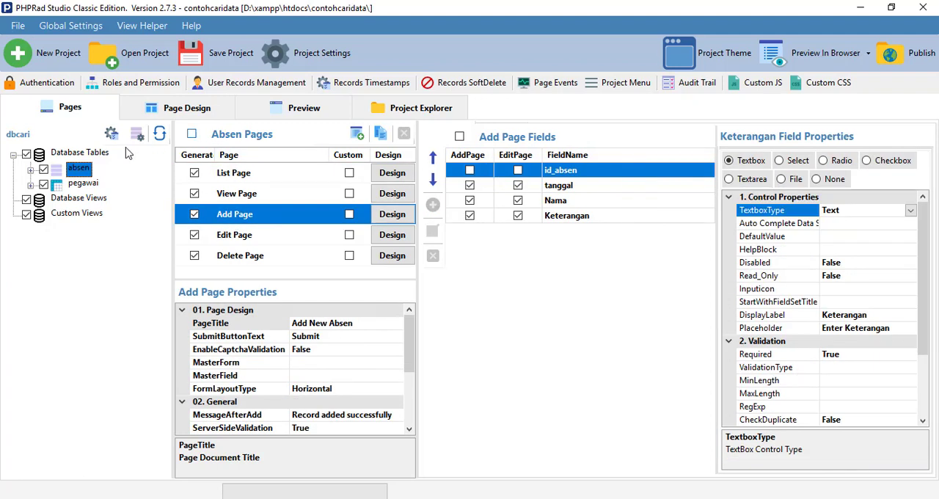
{"action": "left_click", "coordinate": [562, 207]}
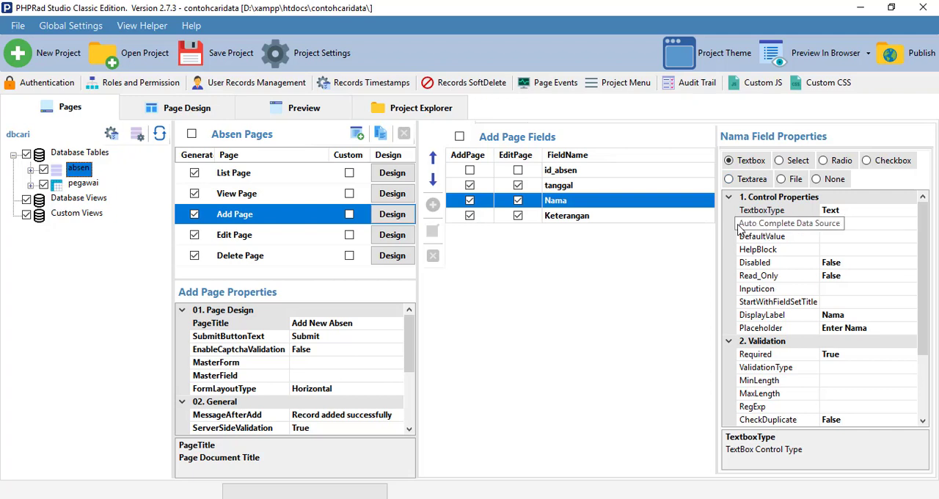
Set the Nama field's autocomplete source to the pegawai data table, with Nama as both value field and label field
{"action": "left_click", "coordinate": [862, 225]}
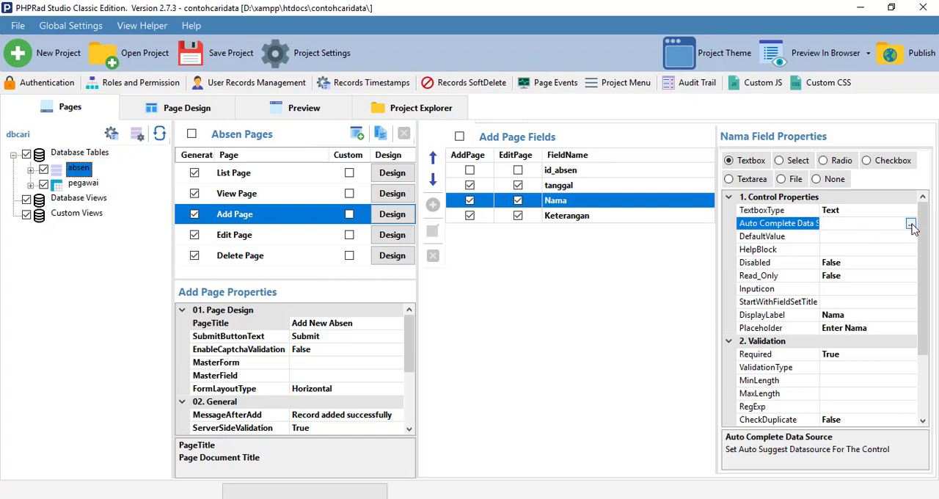
{"action": "left_click", "coordinate": [910, 225]}
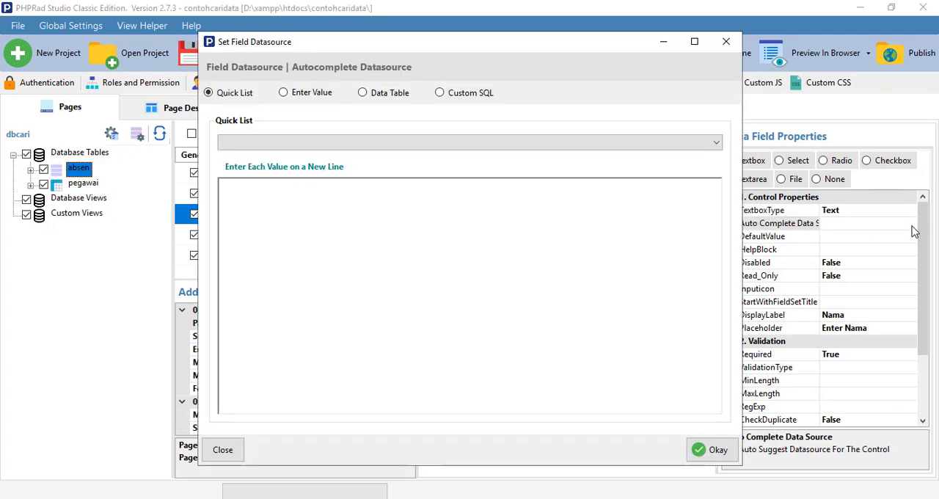
{"action": "left_click", "coordinate": [363, 93]}
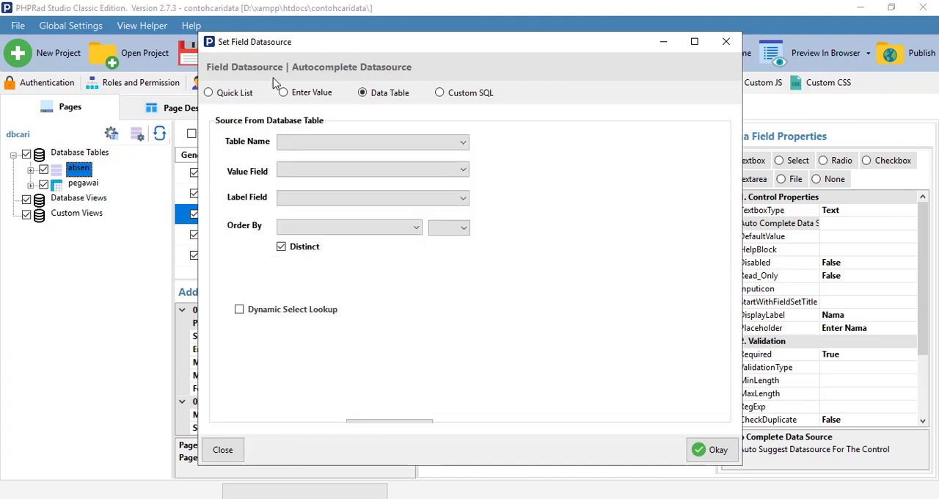
{"action": "left_click", "coordinate": [378, 144]}
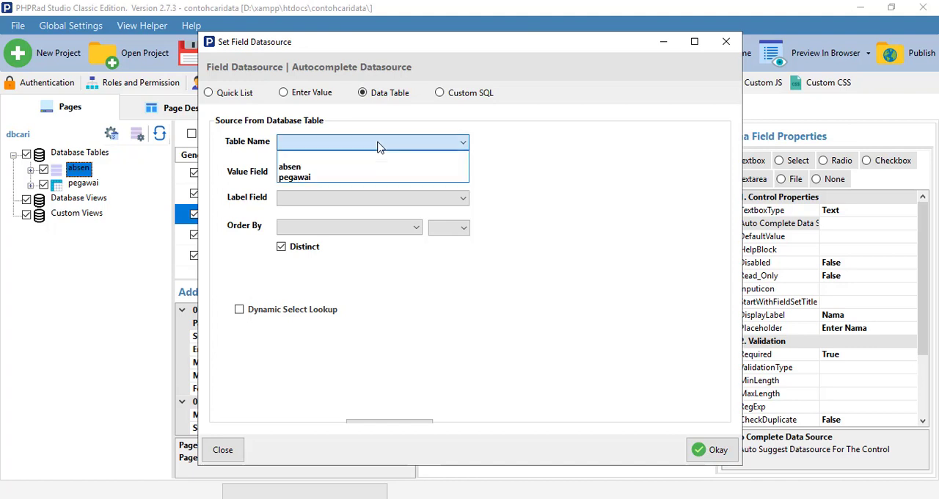
{"action": "left_click", "coordinate": [314, 178]}
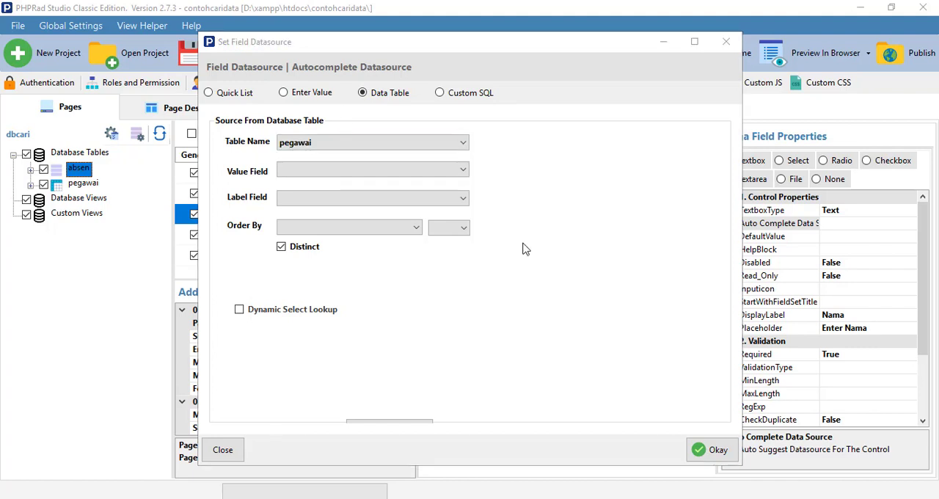
{"action": "left_click", "coordinate": [300, 176]}
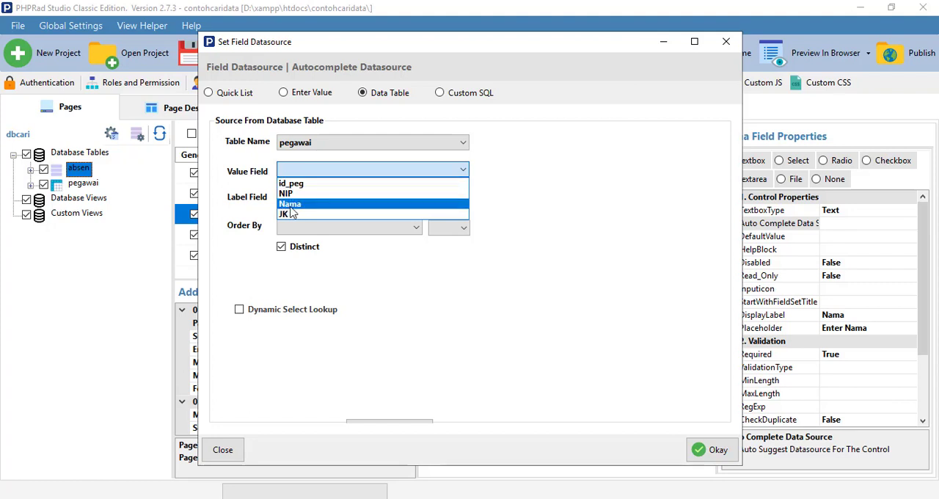
{"action": "left_click", "coordinate": [290, 205]}
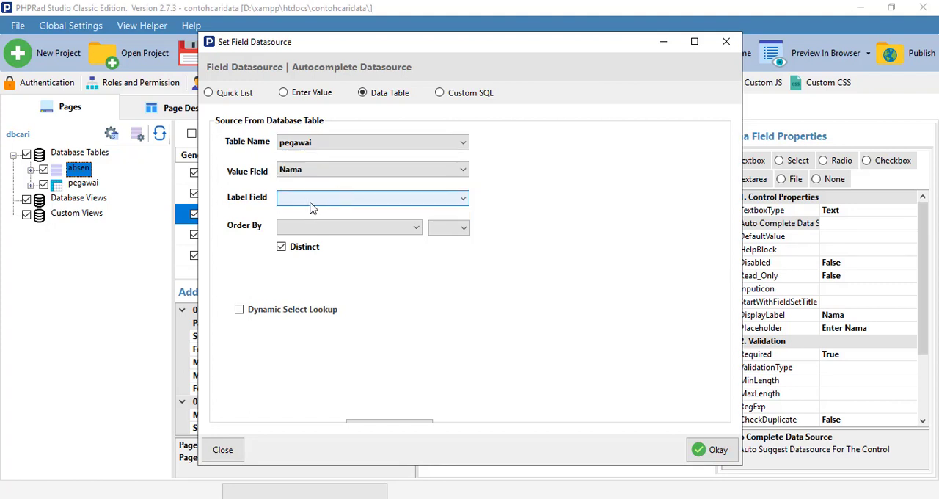
{"action": "left_click", "coordinate": [307, 201]}
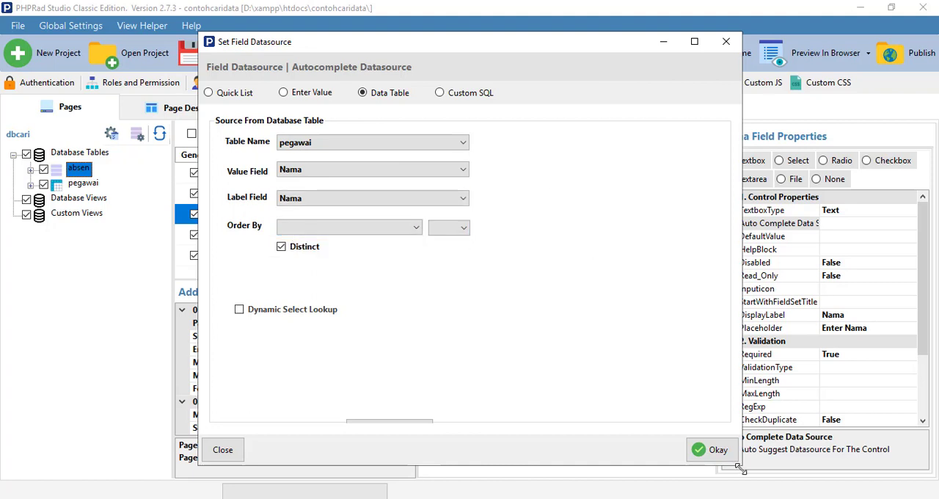
{"action": "left_click", "coordinate": [712, 451]}
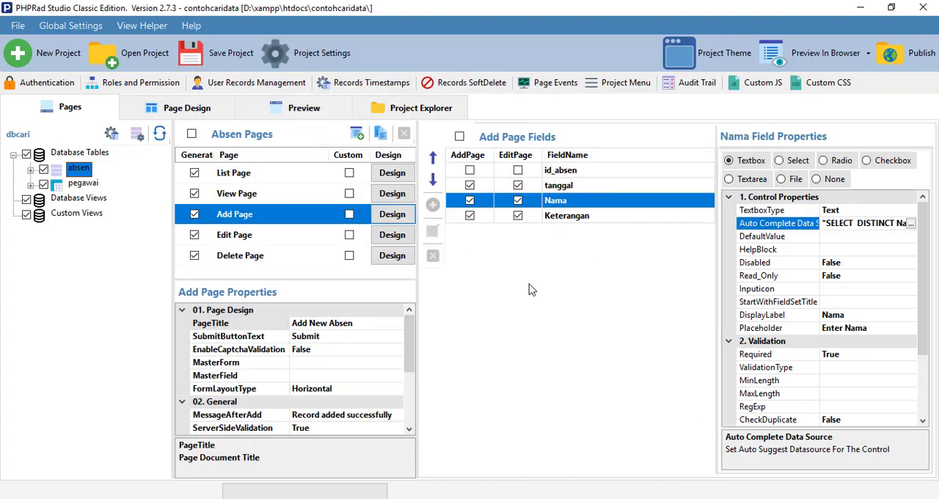
Change the Keterangan field on the absen Add Page to a Select control
{"action": "left_click", "coordinate": [591, 217]}
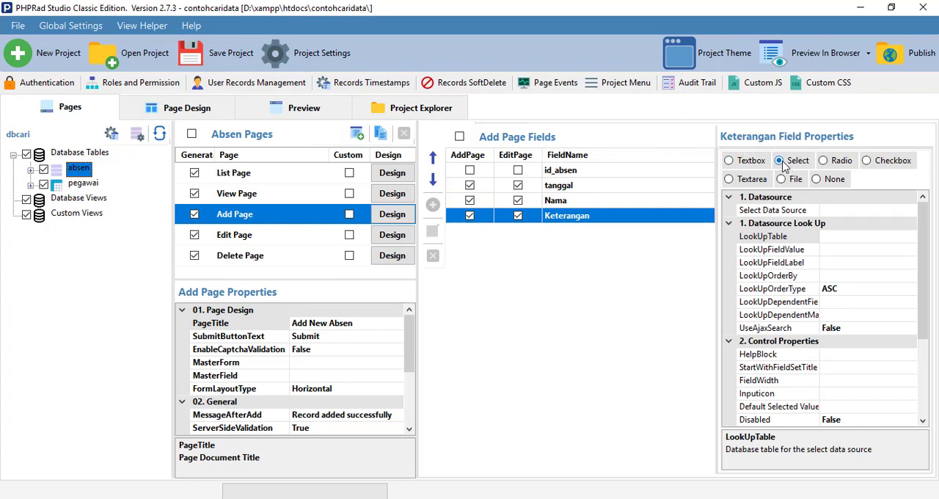
{"action": "left_click", "coordinate": [740, 162]}
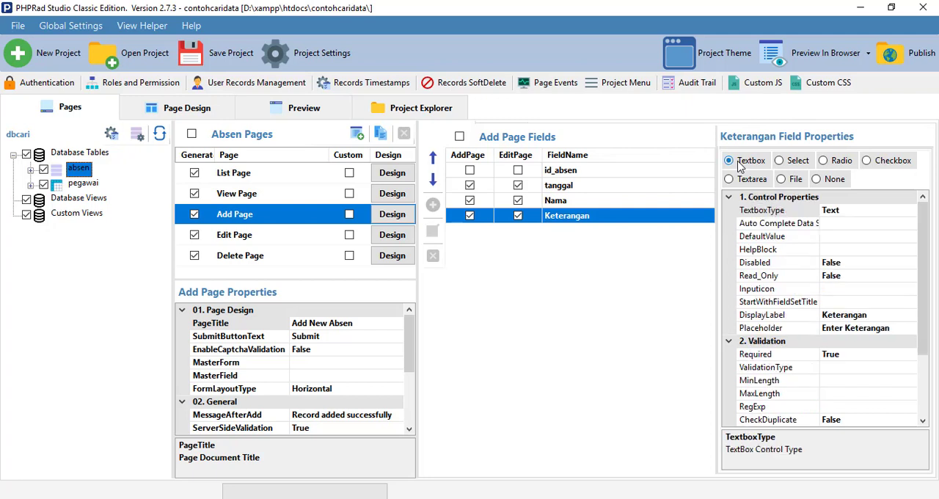
{"action": "left_click", "coordinate": [781, 163]}
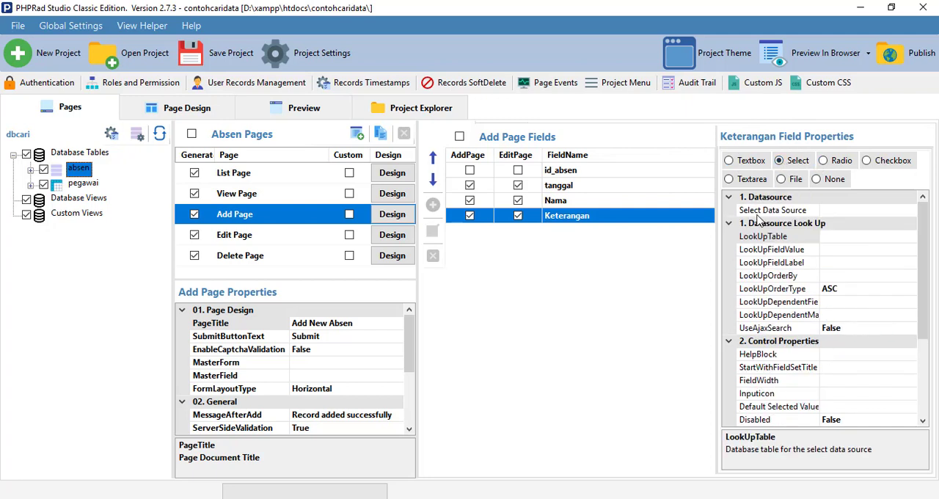
Set the Keterangan field's data source to manually entered values, adding Hadir and Tidak Hadir with matching labels
{"action": "left_click", "coordinate": [831, 211]}
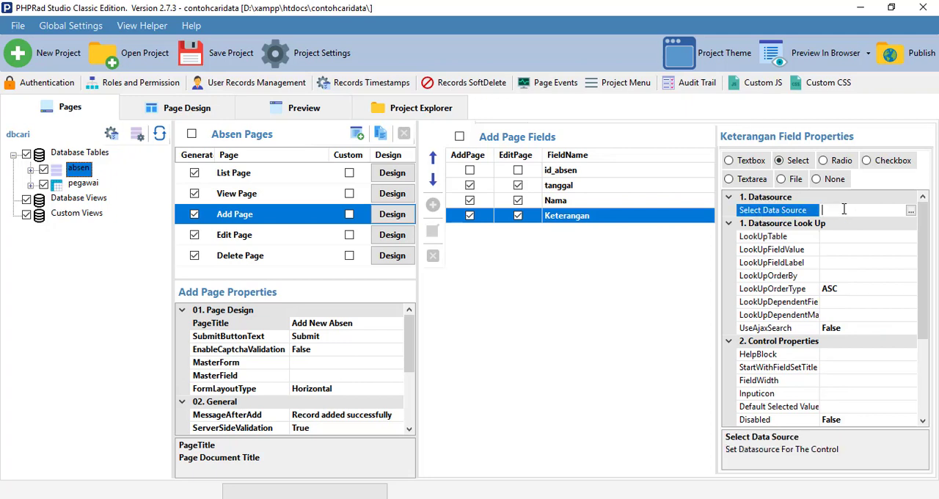
{"action": "left_click", "coordinate": [917, 212]}
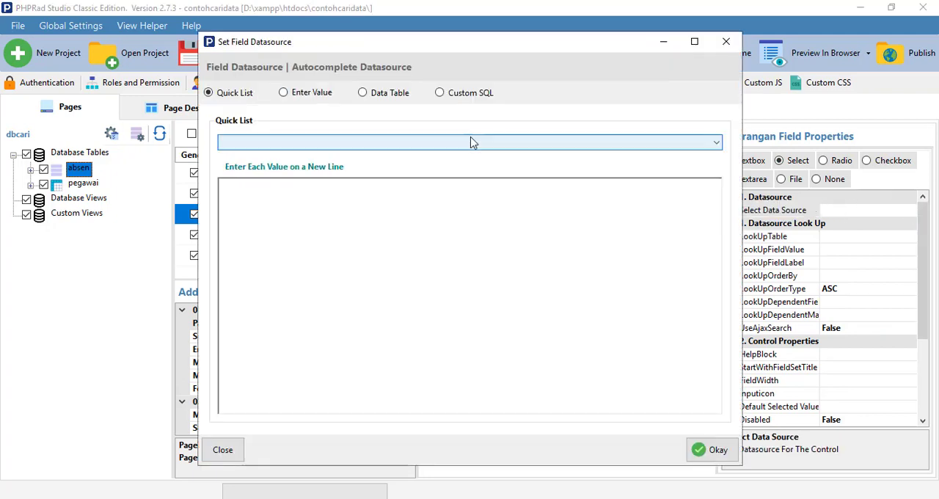
{"action": "left_click", "coordinate": [305, 95]}
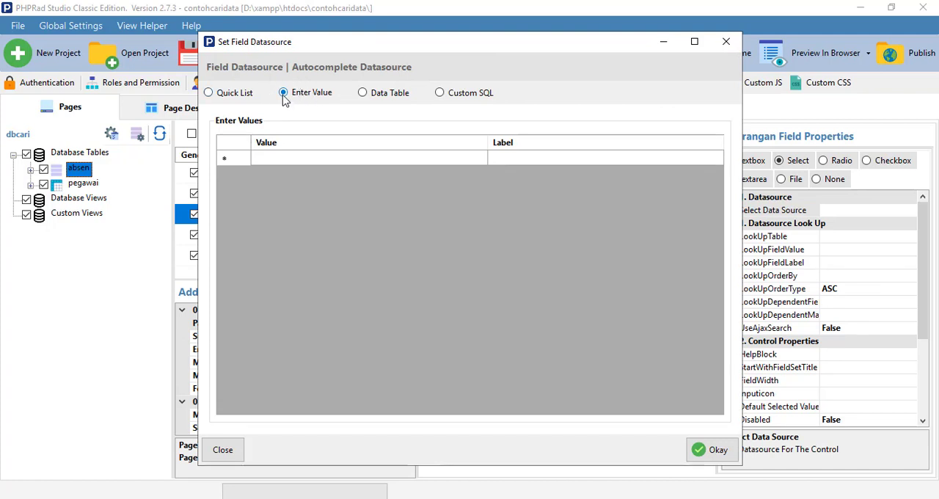
{"action": "left_click", "coordinate": [272, 157]}
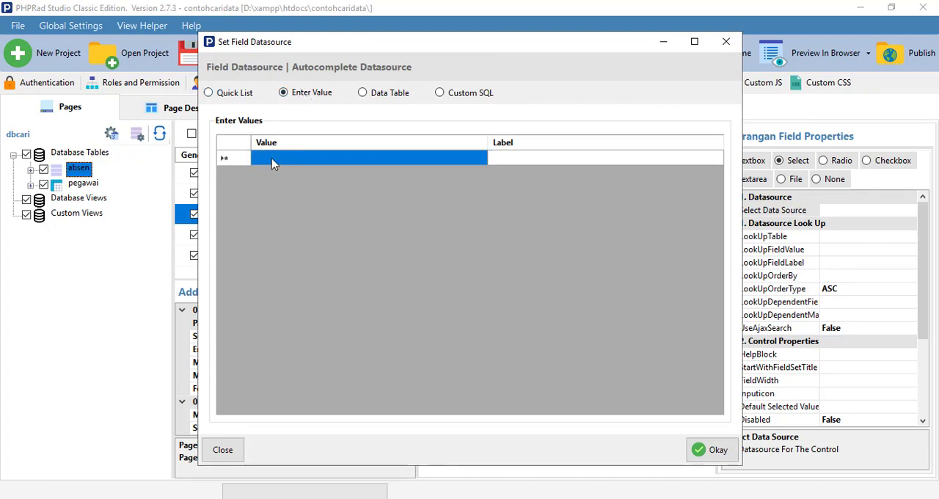
{"action": "left_click", "coordinate": [275, 158]}
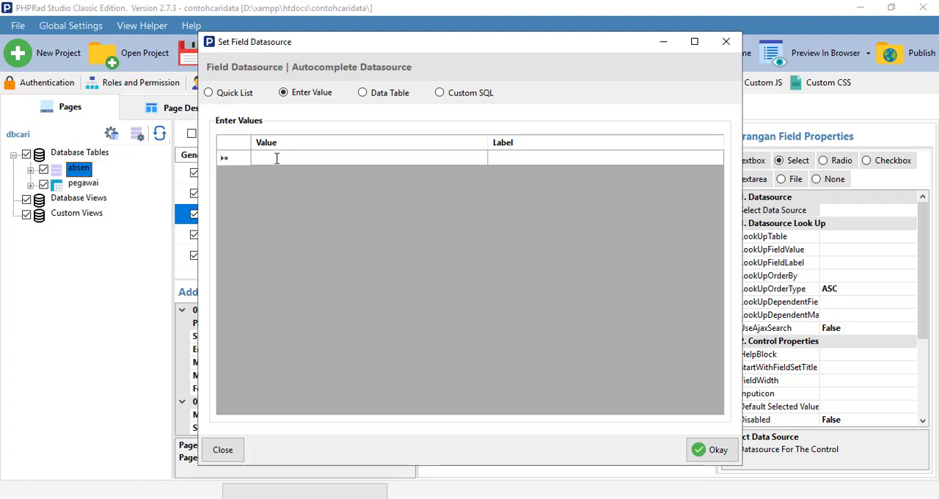
{"action": "type", "text": "Hadir"}
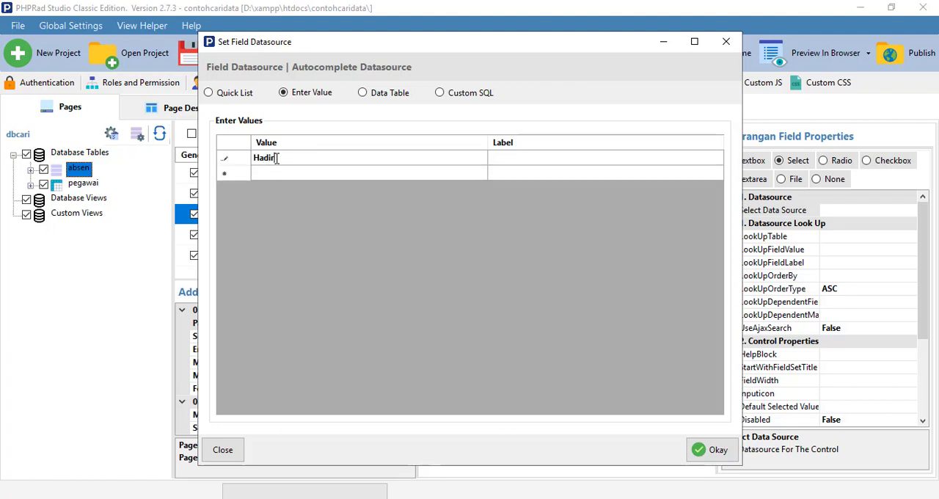
{"action": "left_click", "coordinate": [545, 159]}
{"action": "left_click", "coordinate": [357, 174]}
{"action": "left_click", "coordinate": [355, 172]}
{"action": "type", "text": "Tidak Hadir"}
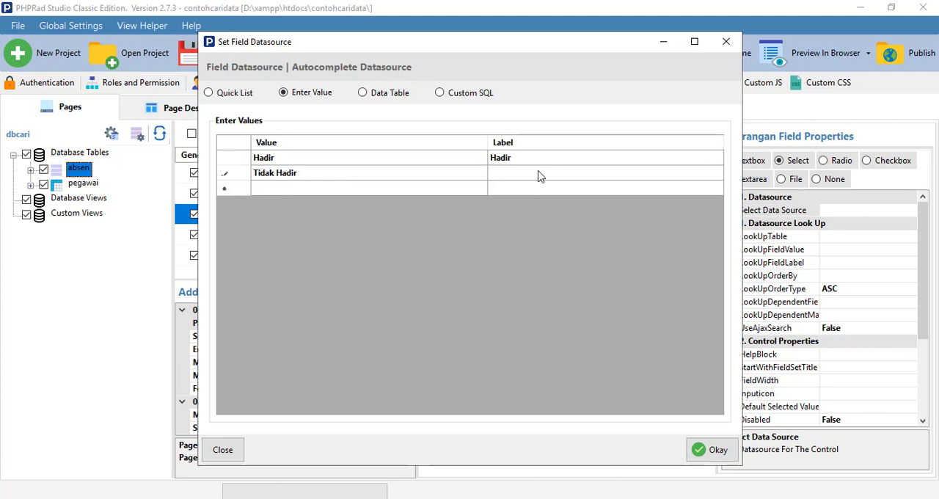
{"action": "left_click", "coordinate": [539, 176]}
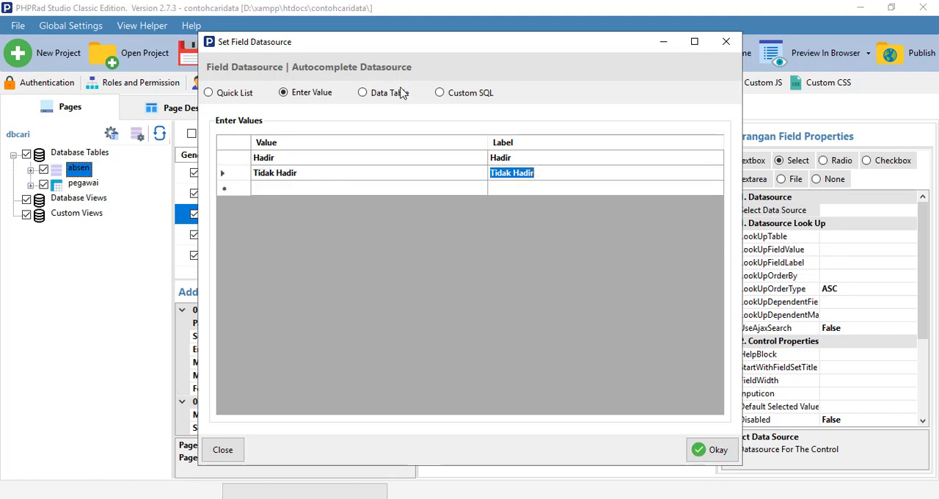
Add Sakit and Ijin with matching labels to the Keterangan value list and confirm the data source
{"action": "left_click", "coordinate": [293, 191]}
{"action": "left_click", "coordinate": [292, 191]}
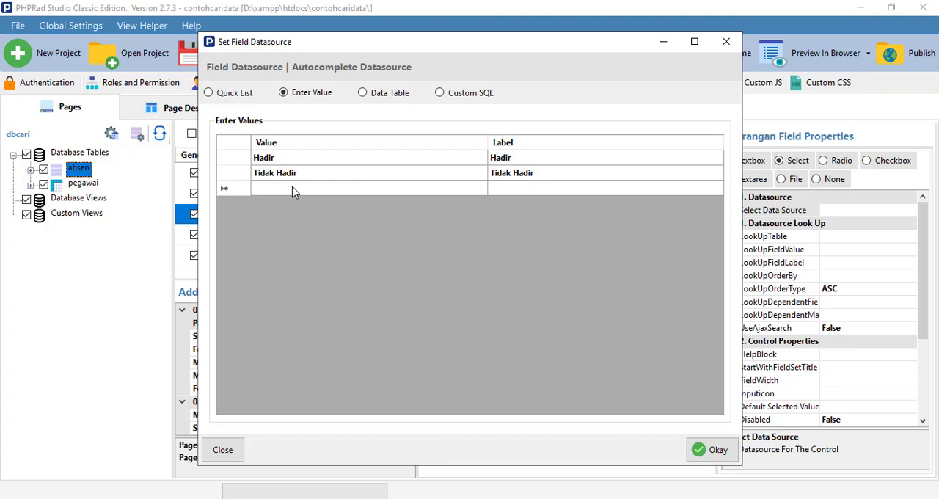
{"action": "type", "text": "Sakit"}
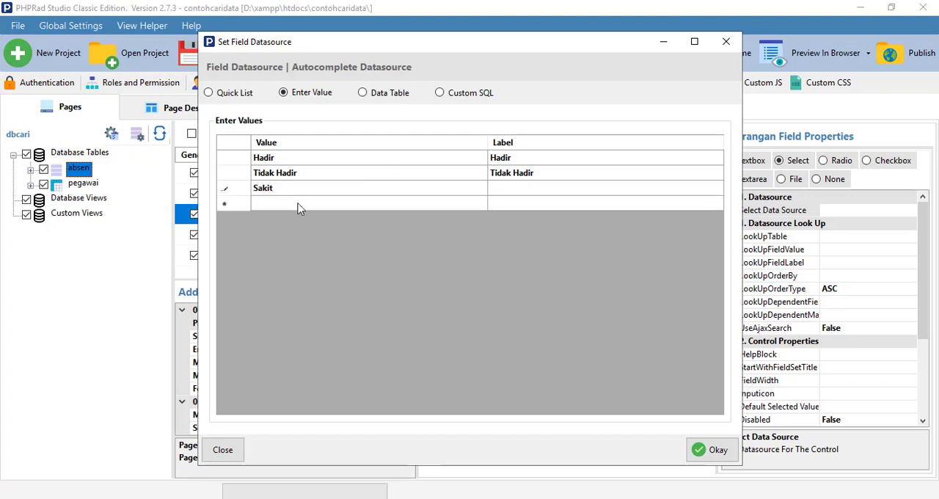
{"action": "left_click", "coordinate": [298, 206]}
{"action": "type", "text": "Ij"}
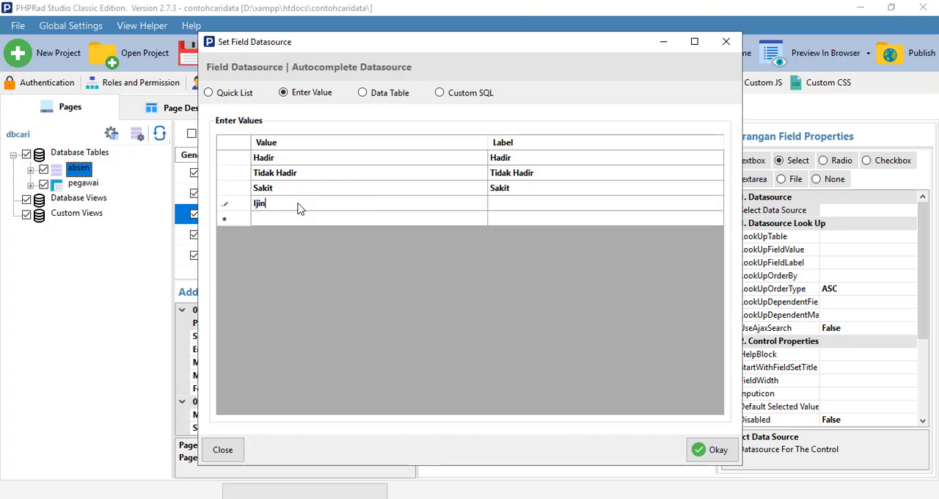
{"action": "type", "text": "in"}
{"action": "key", "text": "Tab"}
{"action": "left_click", "coordinate": [710, 455]}
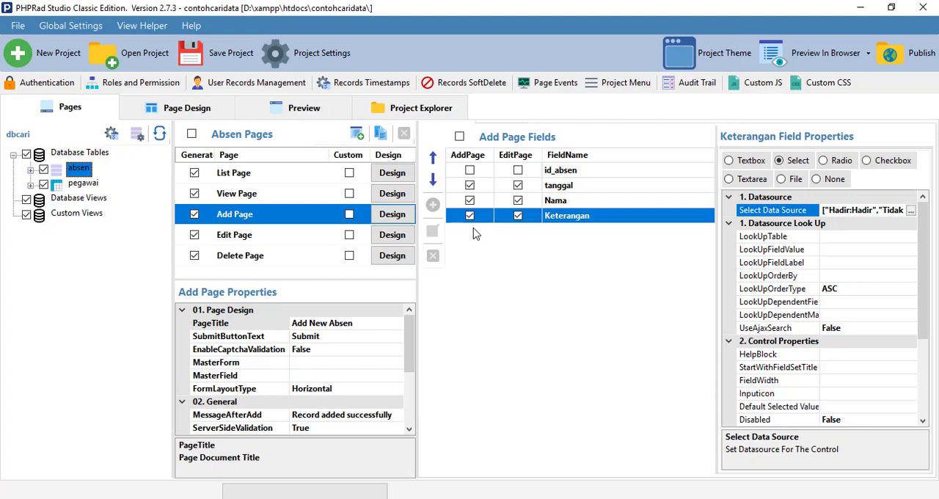
Reload the project changes in the preview, then switch to the Chrome browser and refresh the Add New Absen form
{"action": "left_click", "coordinate": [300, 111]}
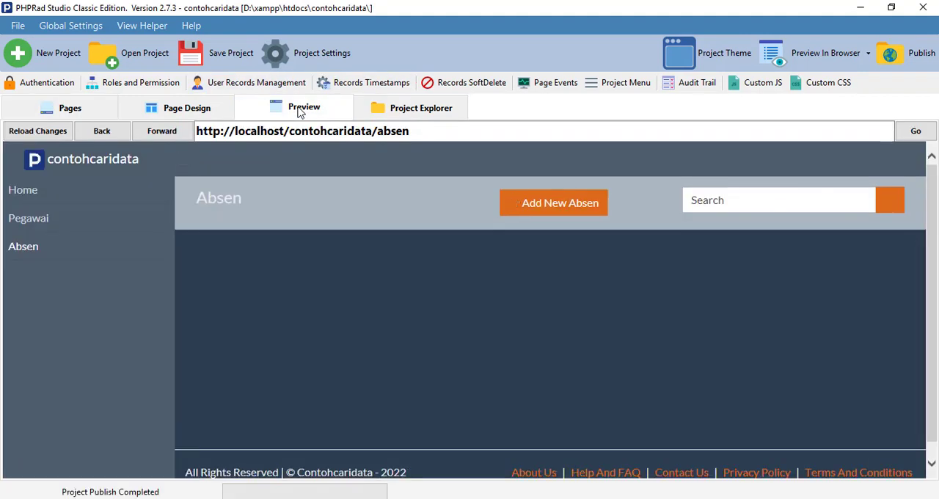
{"action": "left_click", "coordinate": [55, 132]}
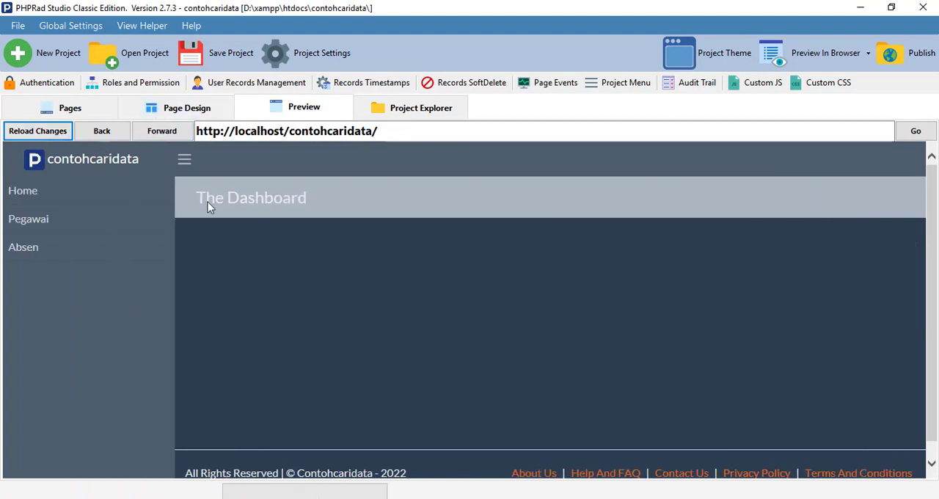
{"action": "mouse_move", "coordinate": [413, 488]}
{"action": "left_click", "coordinate": [422, 447]}
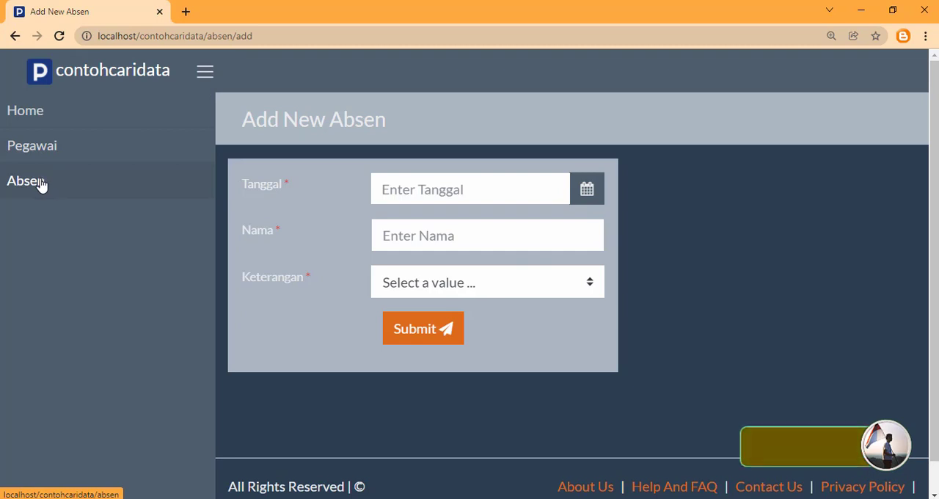
{"action": "left_click", "coordinate": [55, 38]}
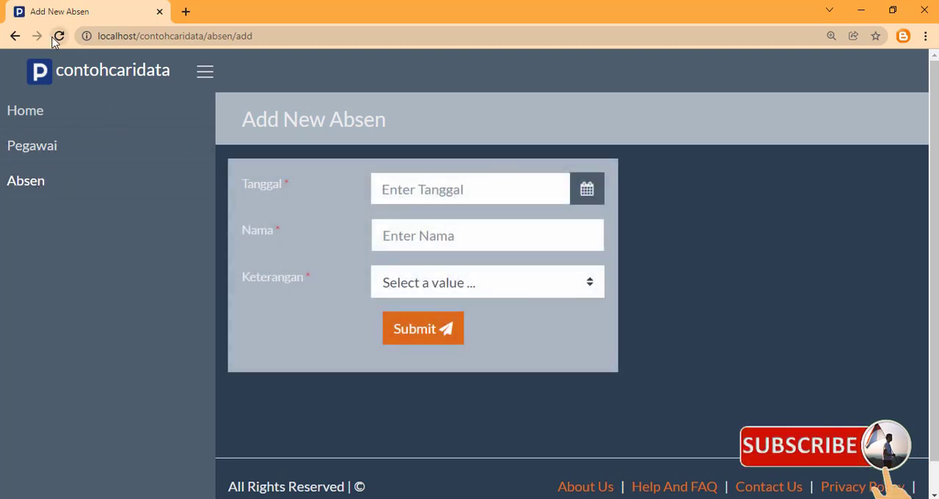
Set the new absen record's Tanggal to January 31, 2022 and check the Nama field's suggestions
{"action": "left_click", "coordinate": [414, 191]}
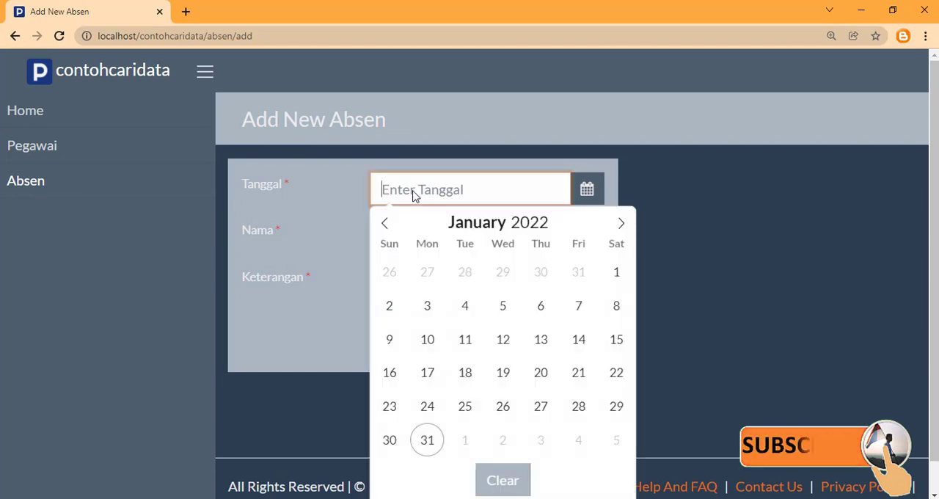
{"action": "left_click", "coordinate": [427, 449]}
{"action": "left_click", "coordinate": [414, 239]}
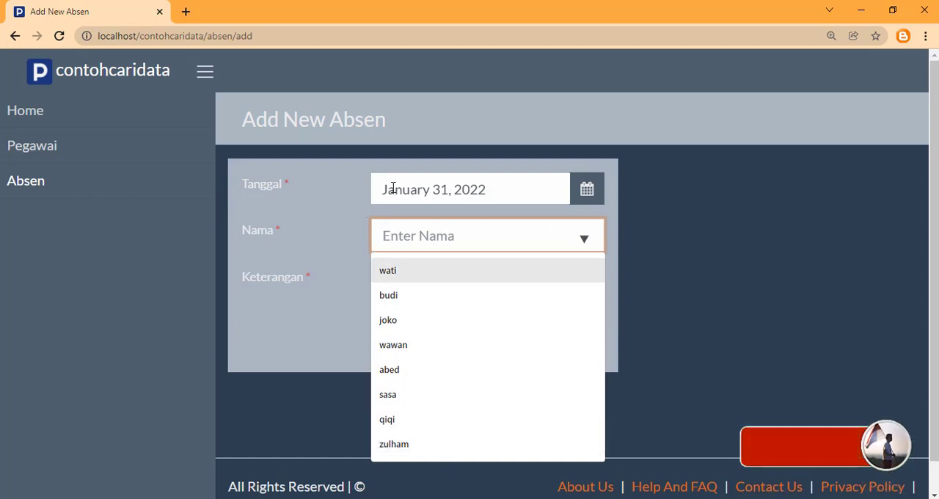
{"action": "left_click", "coordinate": [323, 251]}
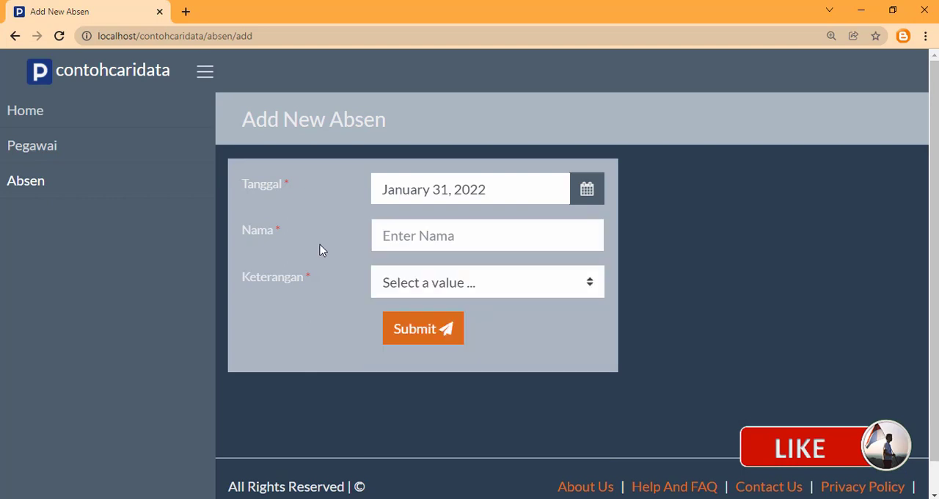
Fill Nama with the employee suggested for "z", set Keterangan to Hadir, and submit the absen record
{"action": "left_click", "coordinate": [410, 236]}
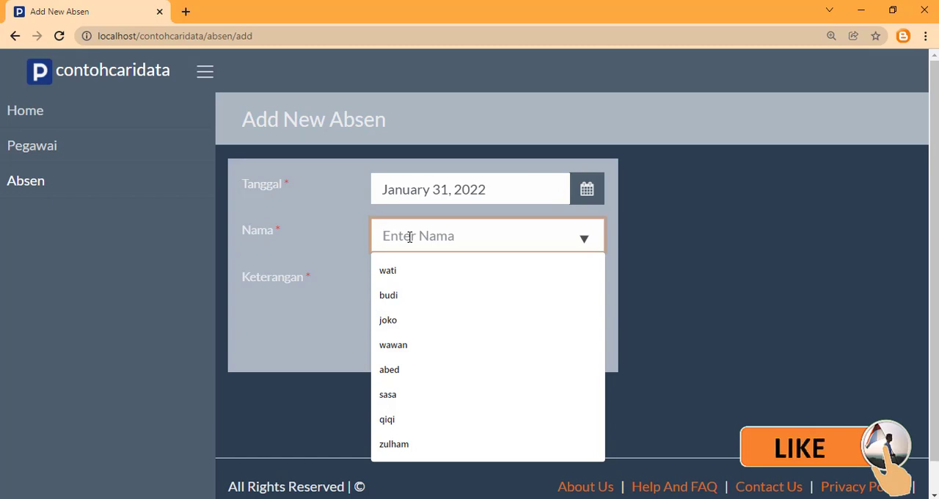
{"action": "type", "text": "z"}
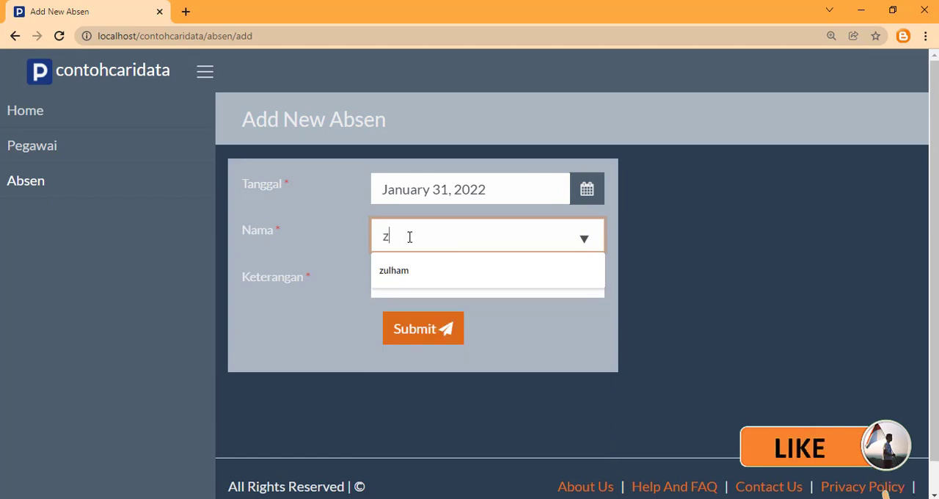
{"action": "left_click", "coordinate": [412, 275]}
{"action": "left_click", "coordinate": [461, 289]}
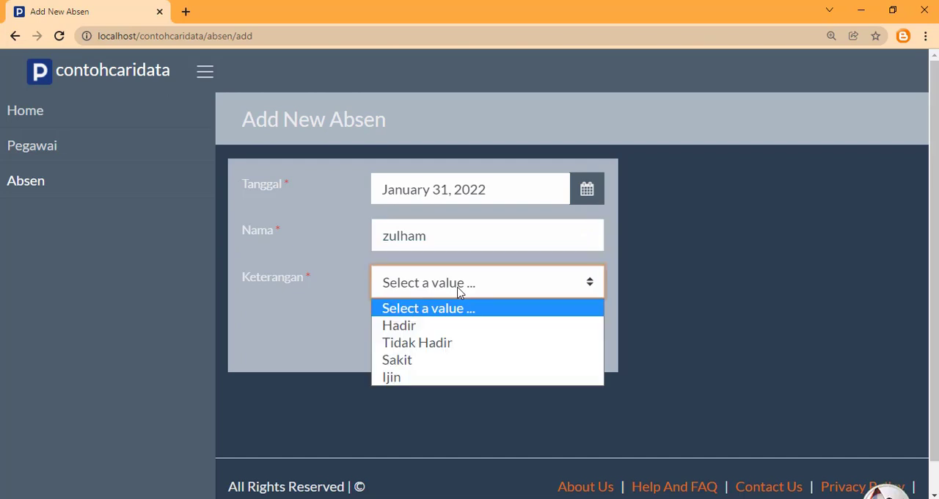
{"action": "left_click", "coordinate": [401, 325]}
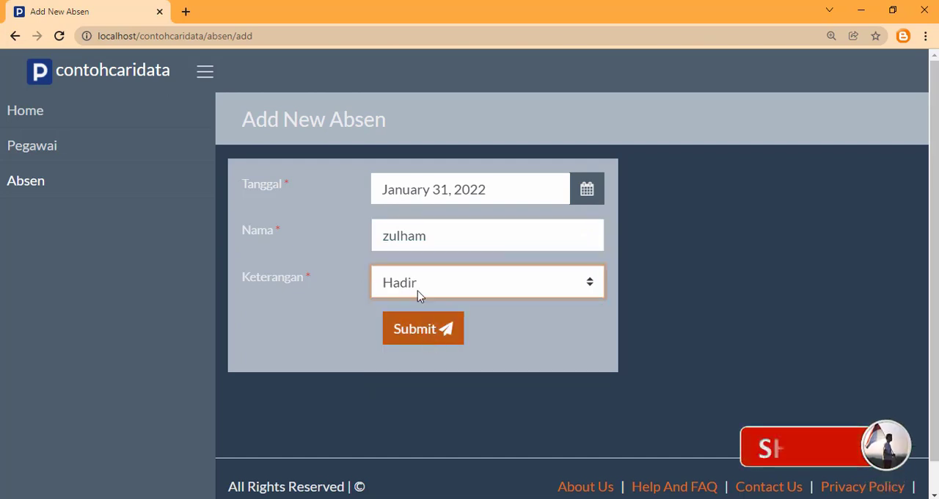
{"action": "left_click", "coordinate": [413, 335]}
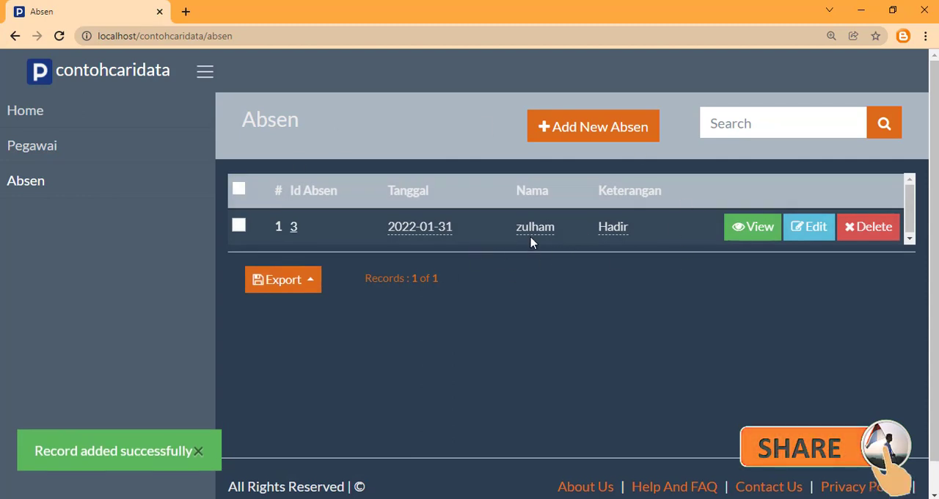
Add another absen record dated January 31, 2022 for the employee suggested for "qi", with Keterangan Hadir, and submit it
{"action": "left_click", "coordinate": [585, 132]}
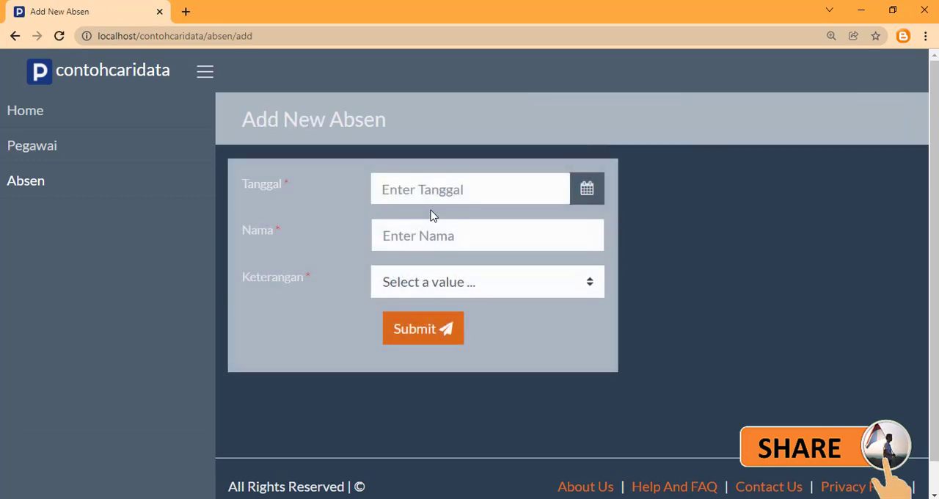
{"action": "left_click", "coordinate": [425, 188]}
{"action": "left_click", "coordinate": [426, 438]}
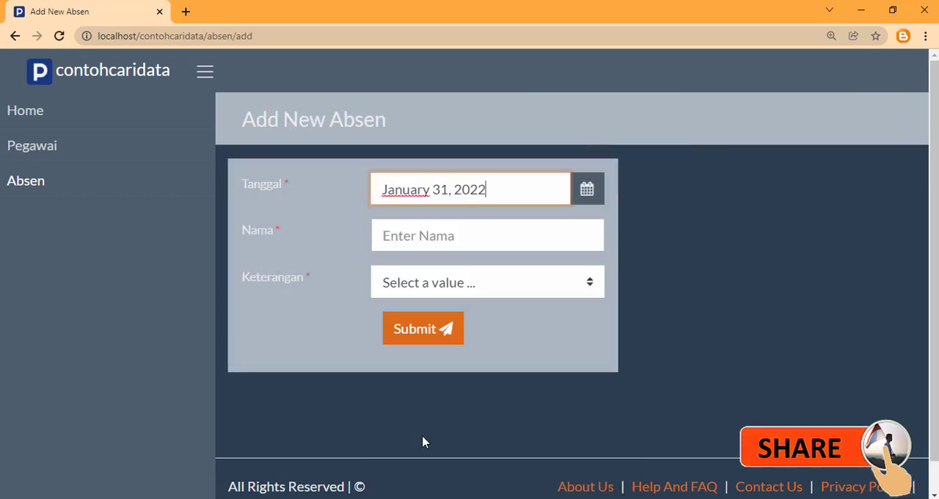
{"action": "left_click", "coordinate": [431, 236]}
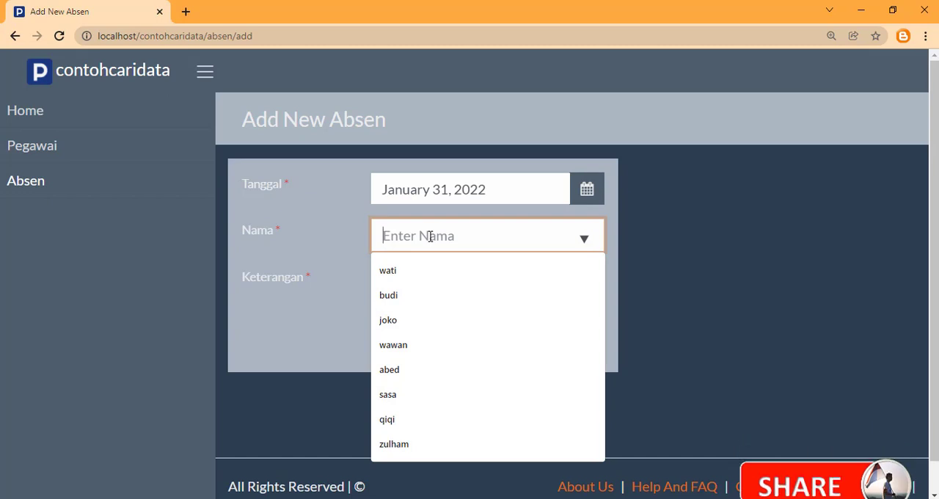
{"action": "type", "text": "qi"}
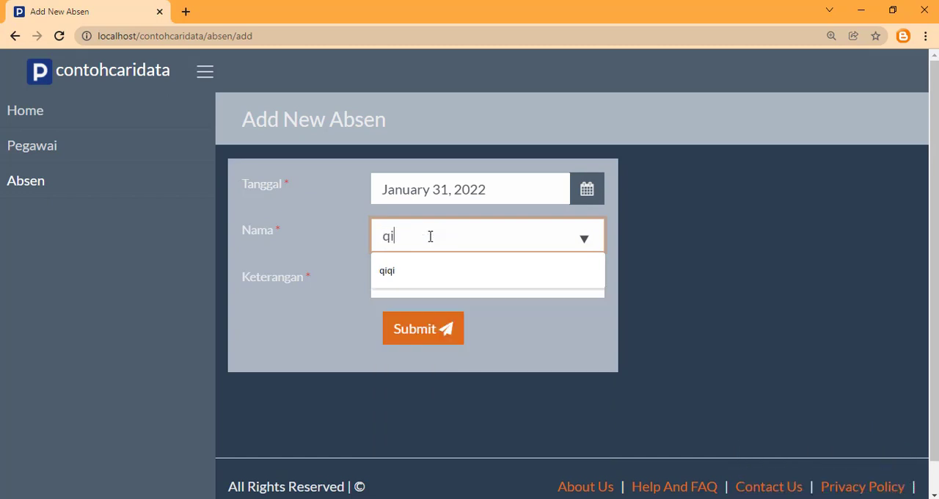
{"action": "left_click", "coordinate": [407, 270]}
{"action": "left_click", "coordinate": [416, 287]}
{"action": "left_click", "coordinate": [408, 328]}
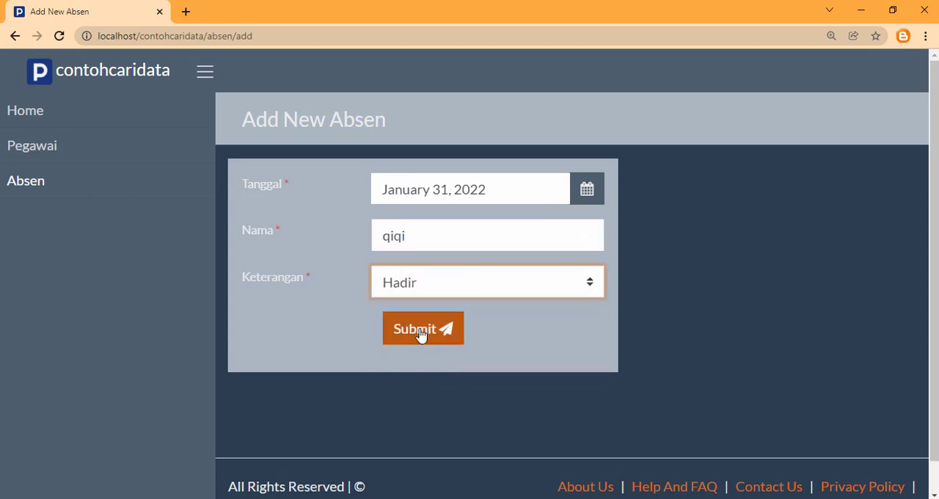
{"action": "left_click", "coordinate": [420, 332]}
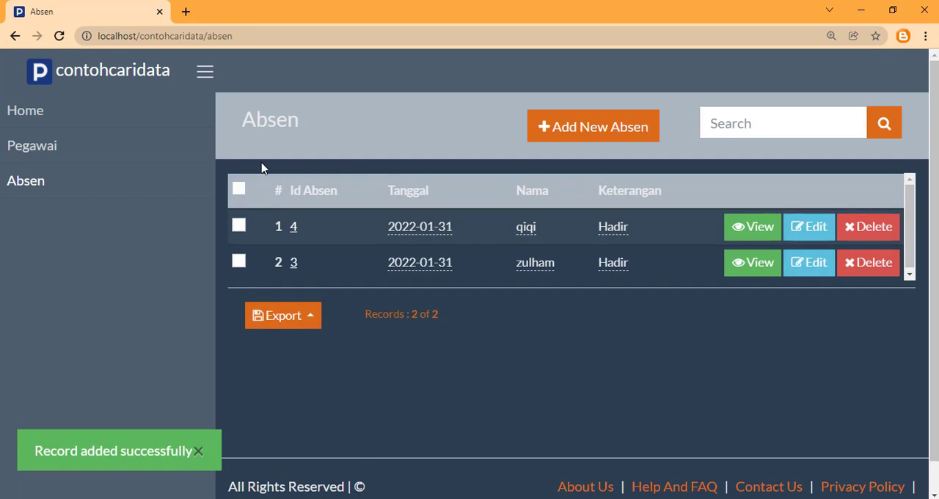
Start a new pegawai record and enter the employee's Nip, reusing the first remembered number with a 5 appended
{"action": "left_click", "coordinate": [83, 147]}
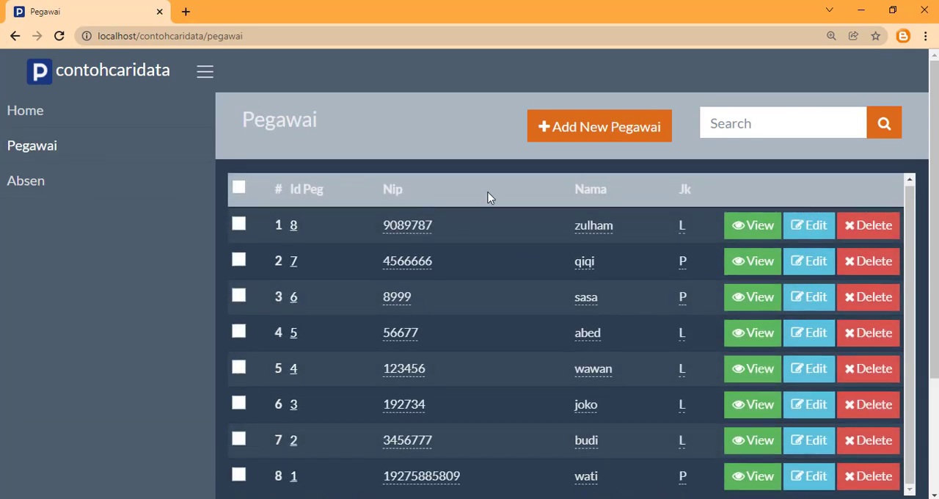
{"action": "left_click", "coordinate": [559, 128]}
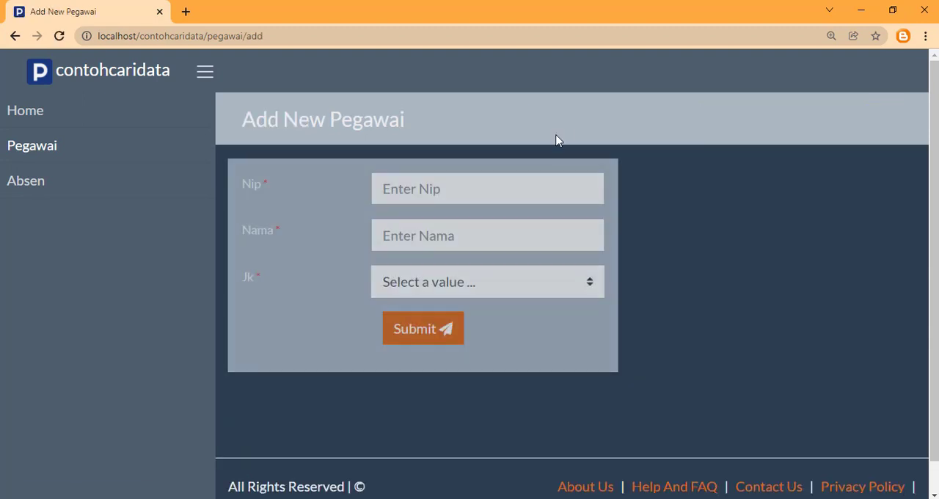
{"action": "left_click", "coordinate": [428, 189]}
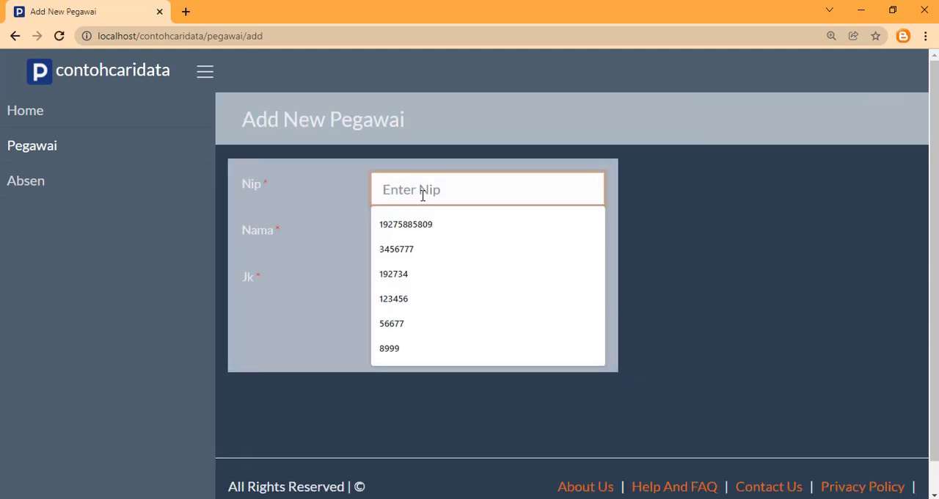
{"action": "left_click", "coordinate": [416, 222]}
{"action": "type", "text": "58858095"}
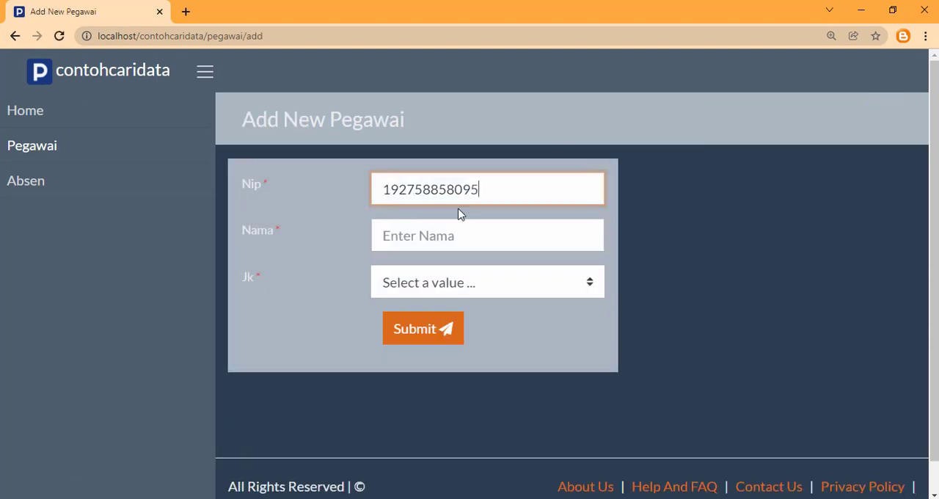
Enter the new employee's name in Nama, set Jk to Laki-Laki, and submit the pegawai record
{"action": "left_click", "coordinate": [424, 233]}
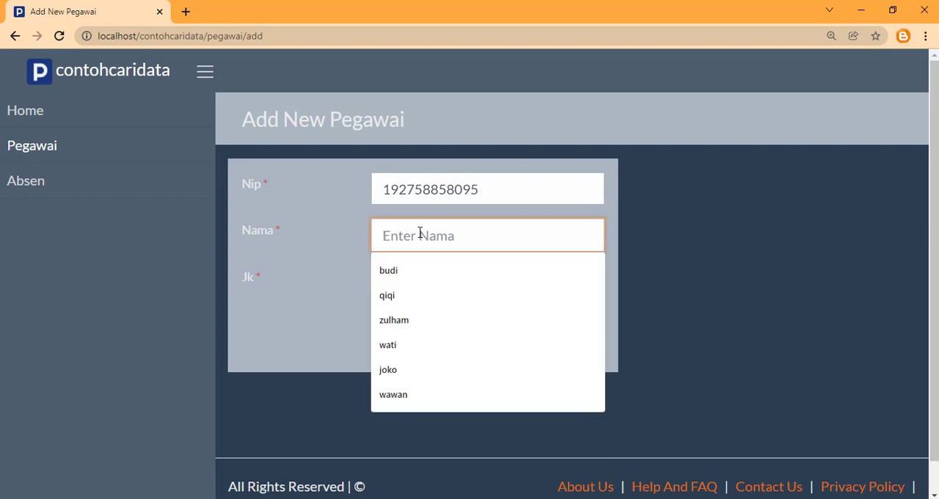
{"action": "type", "text": "zul"}
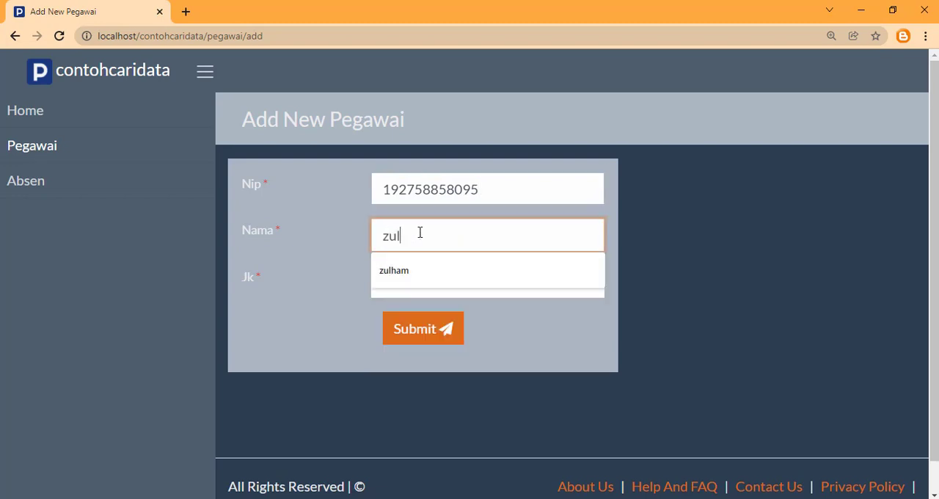
{"action": "type", "text": "kifli"}
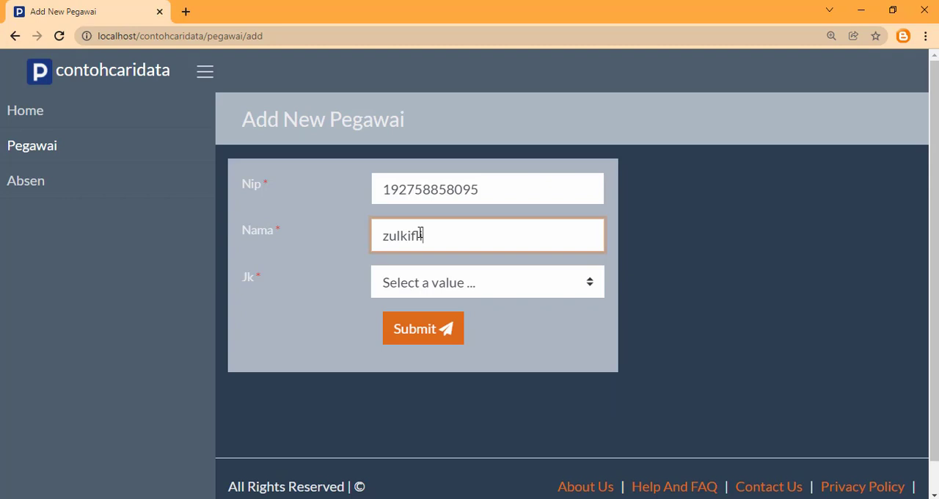
{"action": "left_click", "coordinate": [474, 278]}
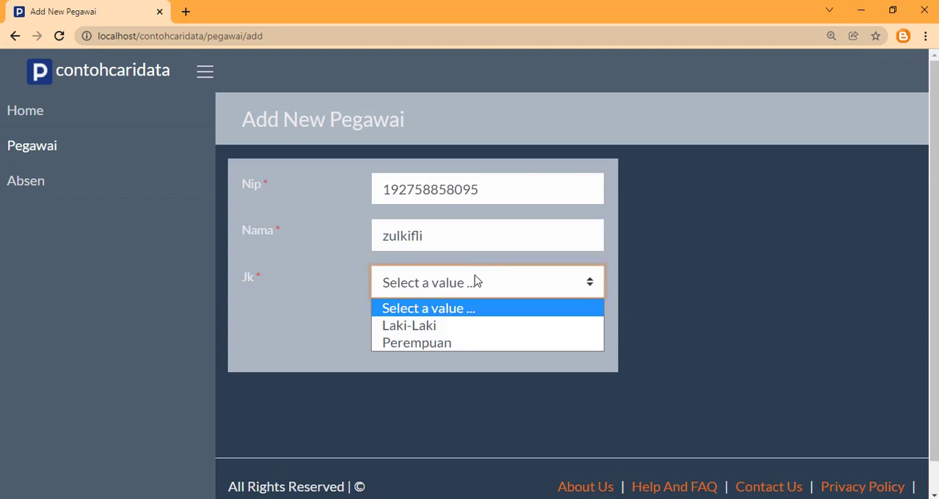
{"action": "left_click", "coordinate": [431, 325]}
{"action": "left_click", "coordinate": [423, 328]}
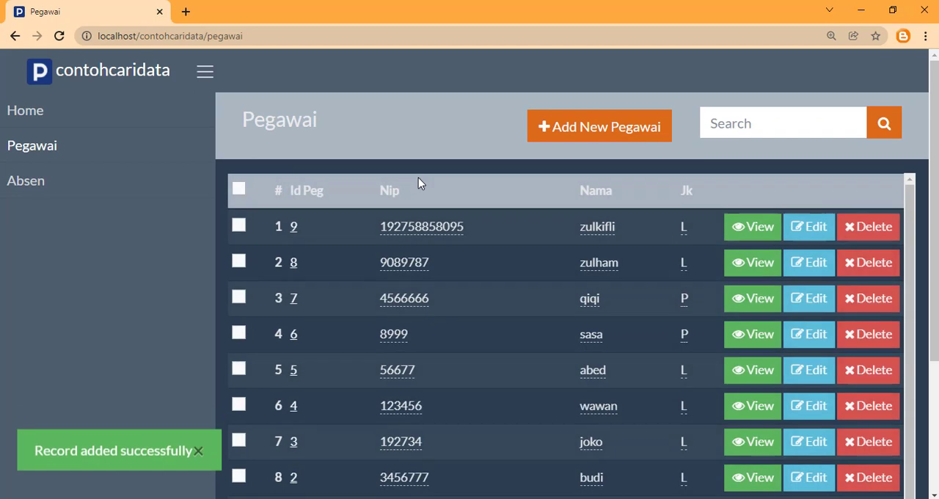
Start a new absen record and set its Tanggal to January 31, 2022
{"action": "left_click", "coordinate": [34, 182]}
{"action": "left_click", "coordinate": [562, 132]}
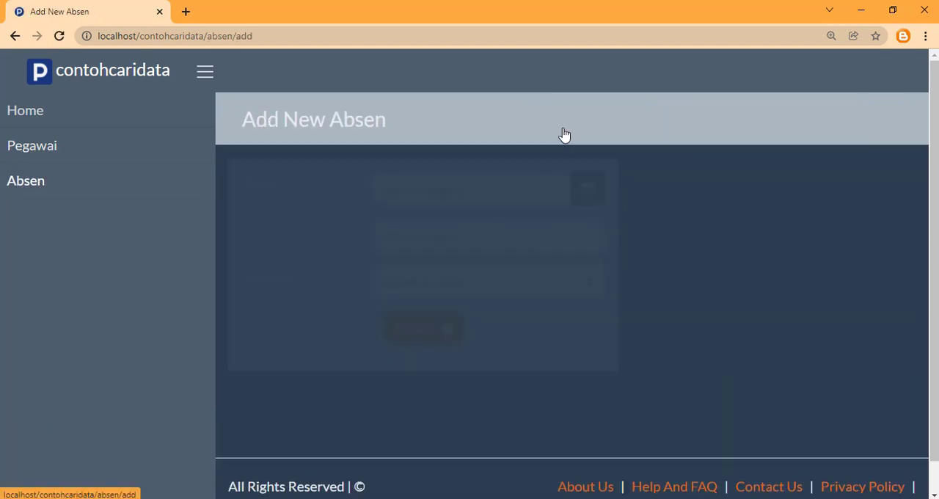
{"action": "left_click", "coordinate": [411, 182]}
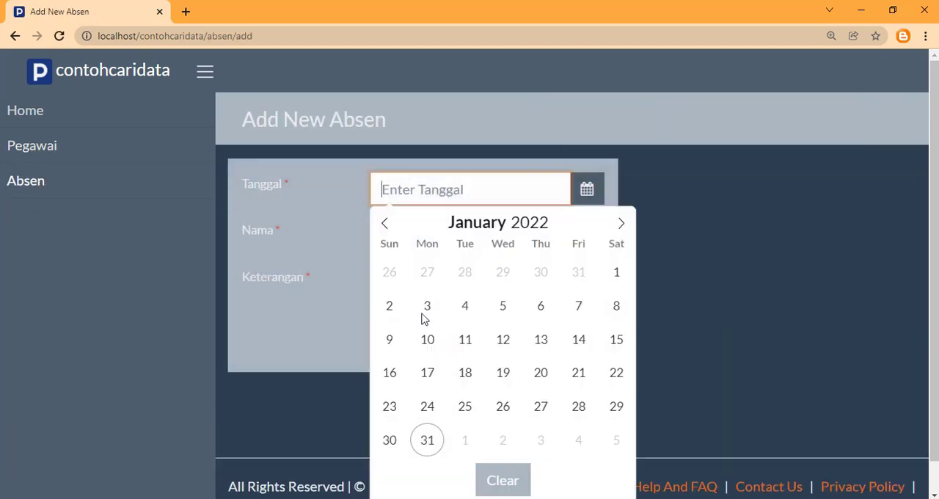
{"action": "left_click", "coordinate": [426, 438]}
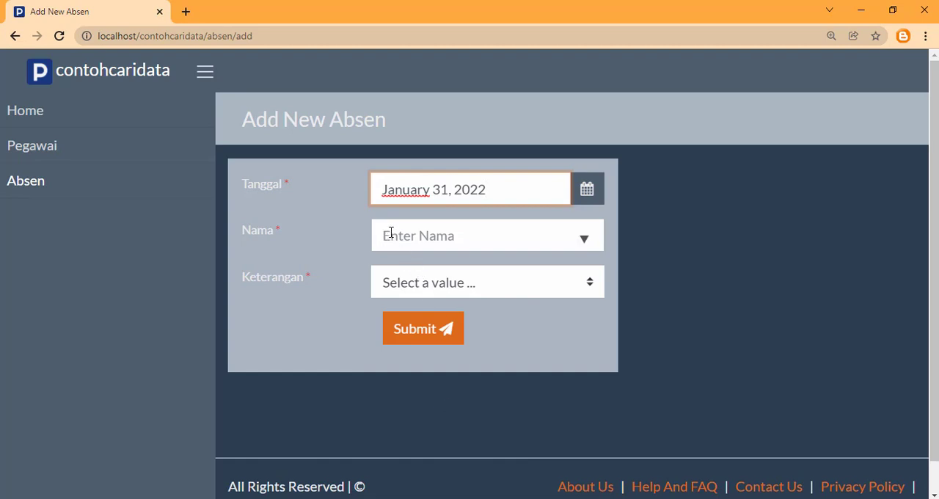
Fill Nama with the newly added employee from the suggestions for "z", set Keterangan to Hadir, and submit the absen record
{"action": "left_click", "coordinate": [391, 233]}
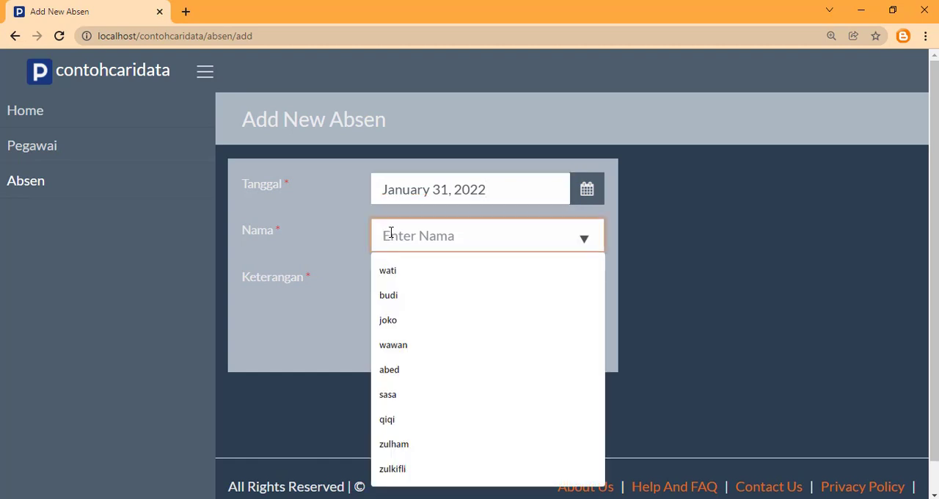
{"action": "type", "text": "z"}
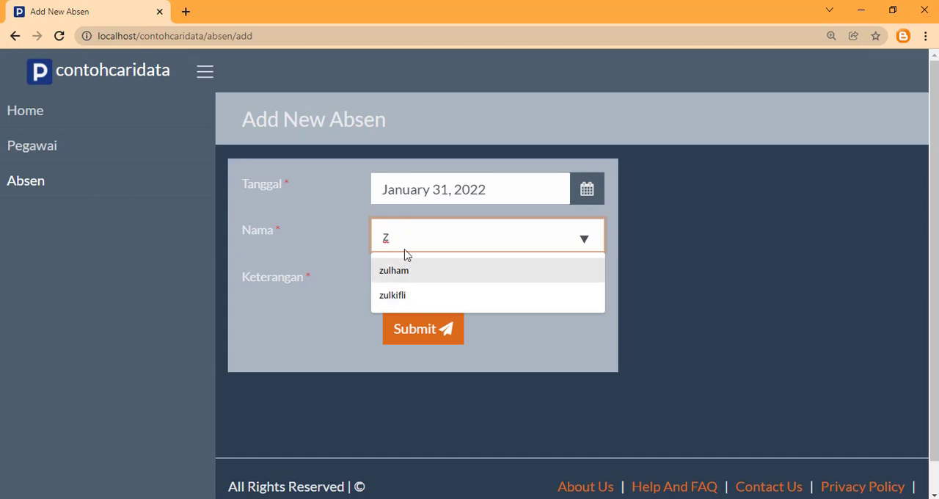
{"action": "left_click", "coordinate": [398, 297]}
{"action": "left_click", "coordinate": [399, 286]}
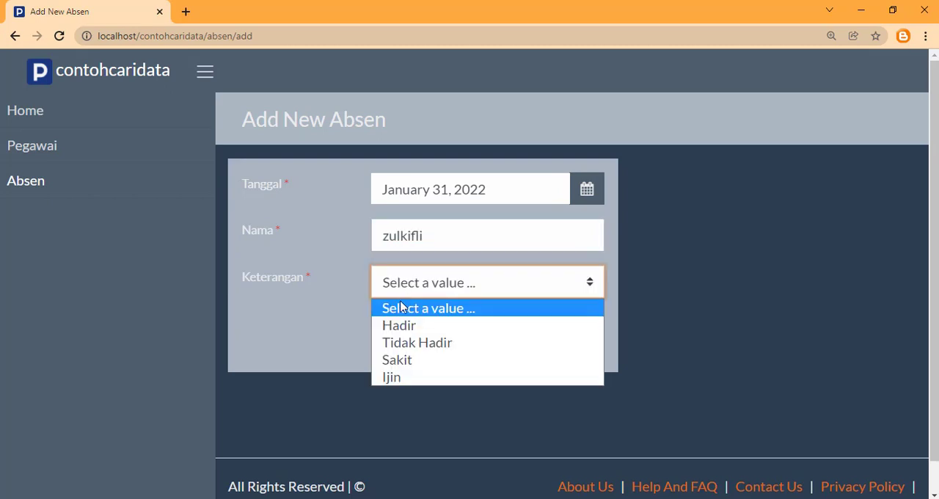
{"action": "left_click", "coordinate": [398, 328]}
{"action": "left_click", "coordinate": [418, 332]}
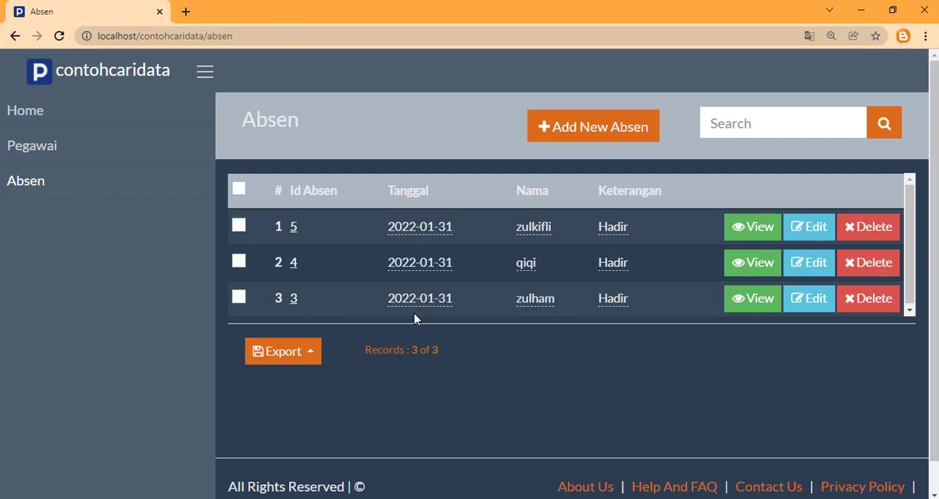
Open a blank form for another absen record
{"action": "left_click", "coordinate": [552, 131]}
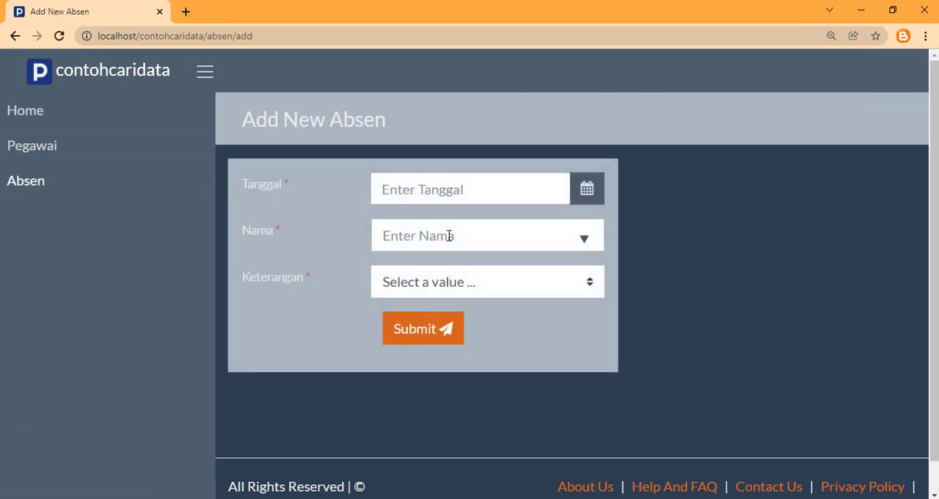